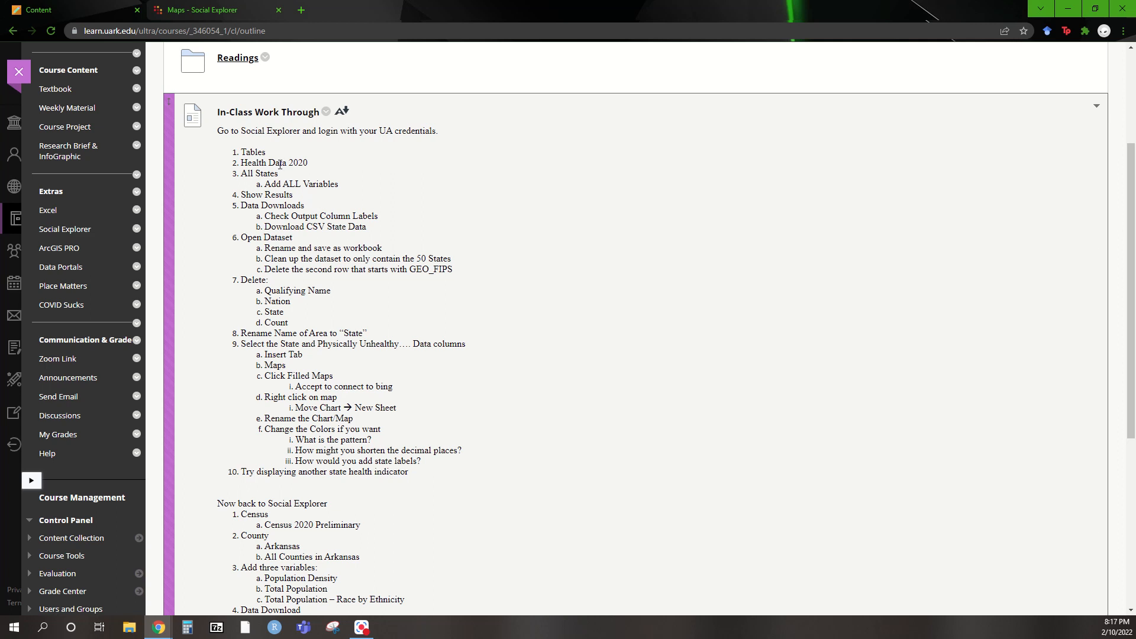
Step: Switch to Social Explorer and open its collection of data tables
double_click(262, 158)
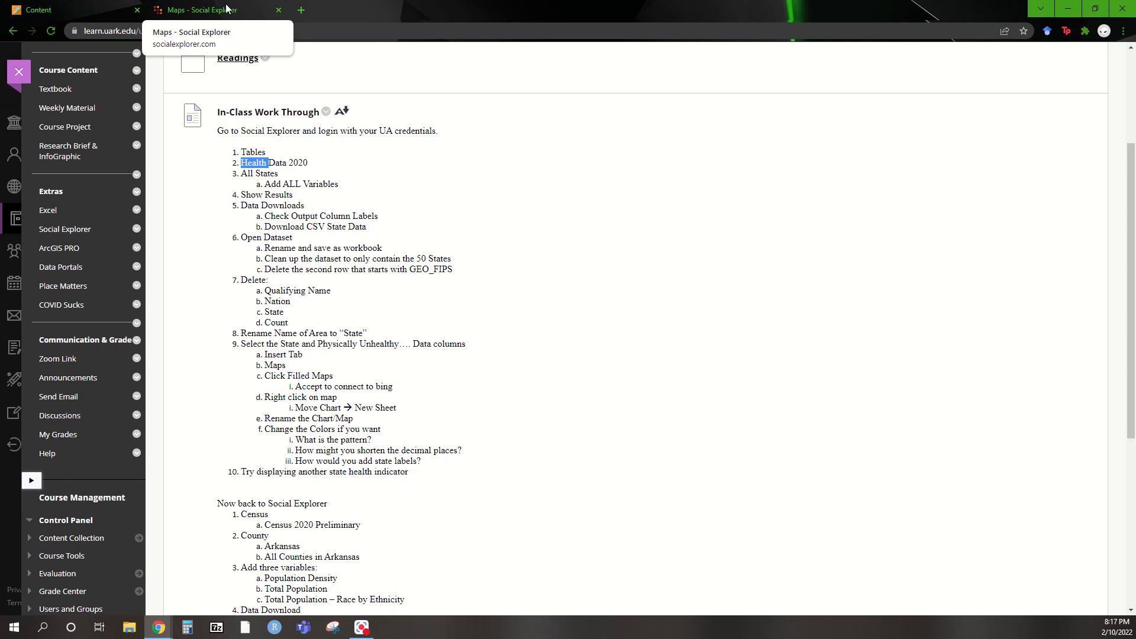
click(227, 7)
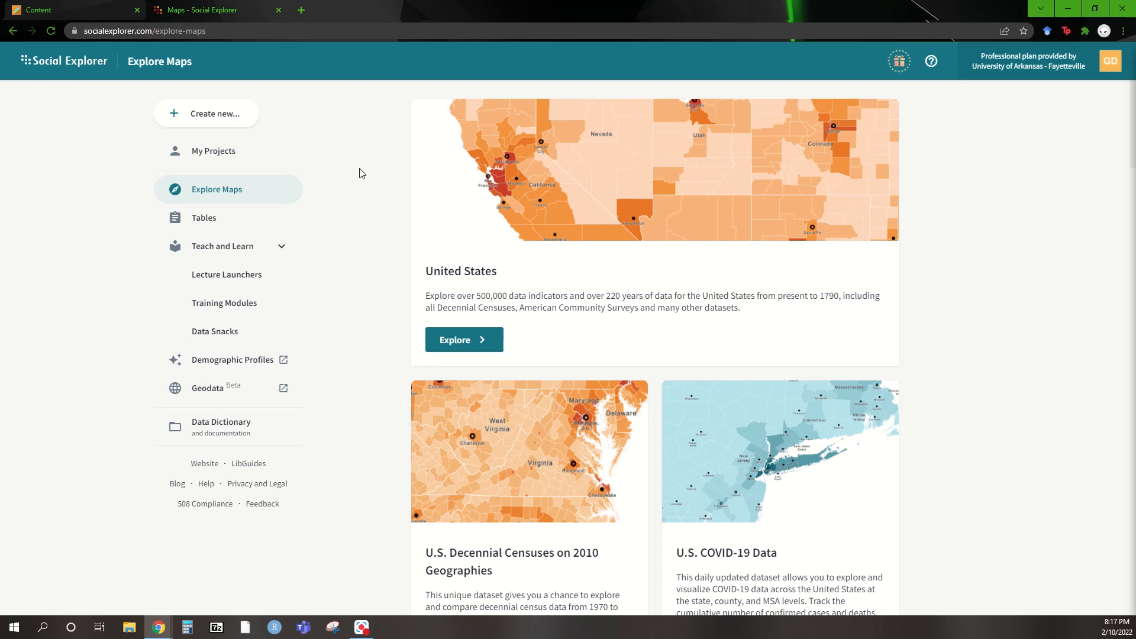
click(200, 220)
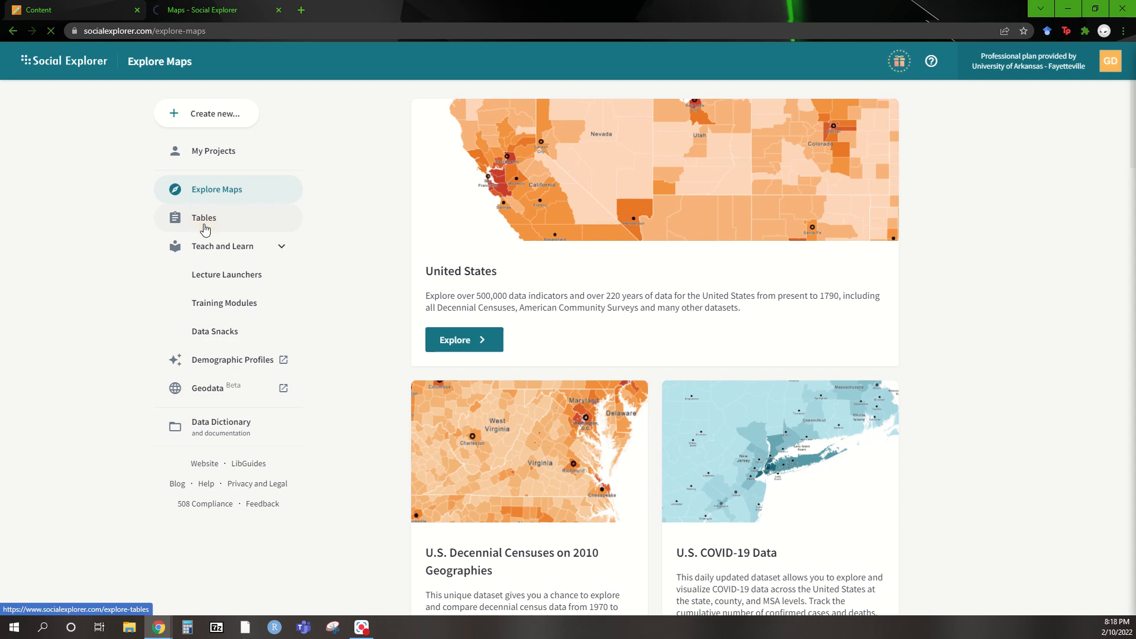
Step: Begin a report for the Health Data 2020 Release within the U.S. Health Data group
scroll(503, 367, down, 7)
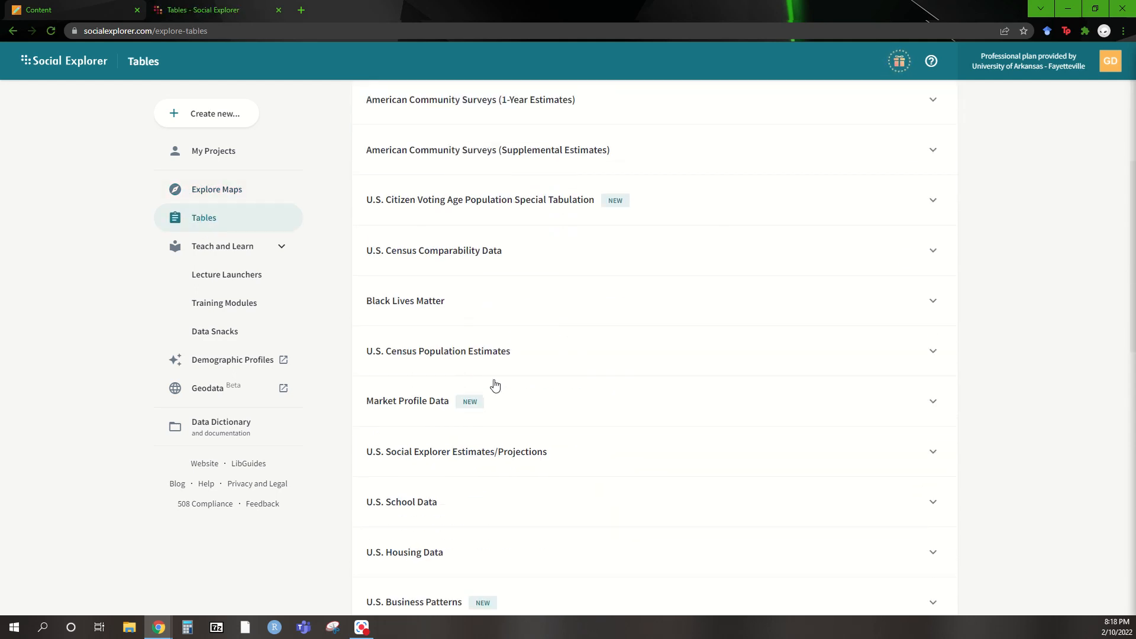
scroll(495, 386, down, 5)
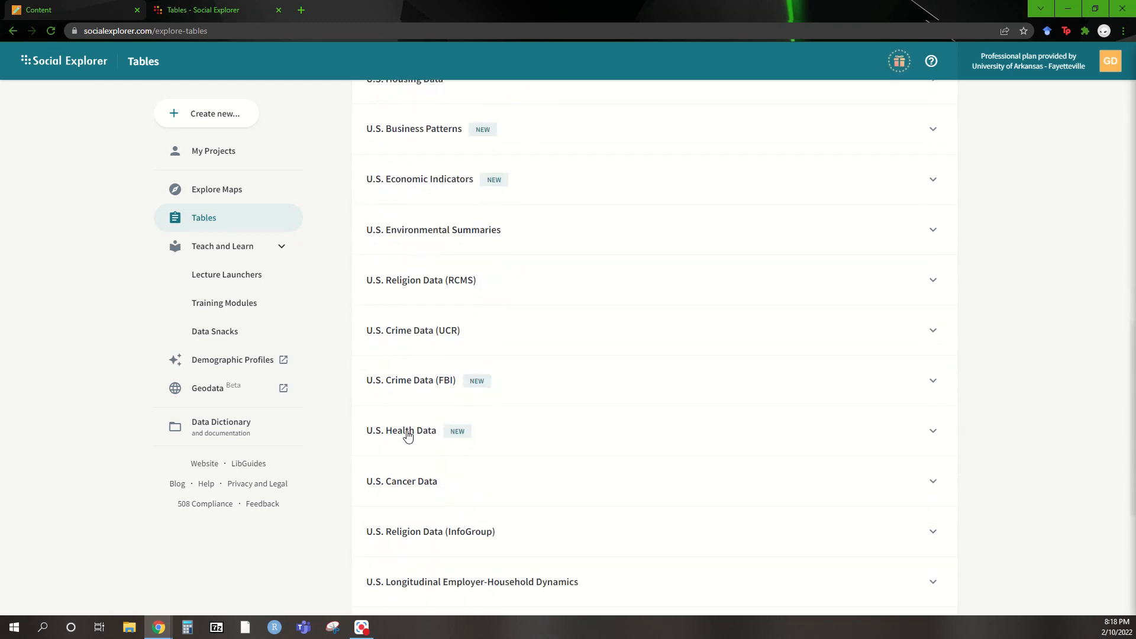
click(406, 432)
scroll(687, 432, down, 4)
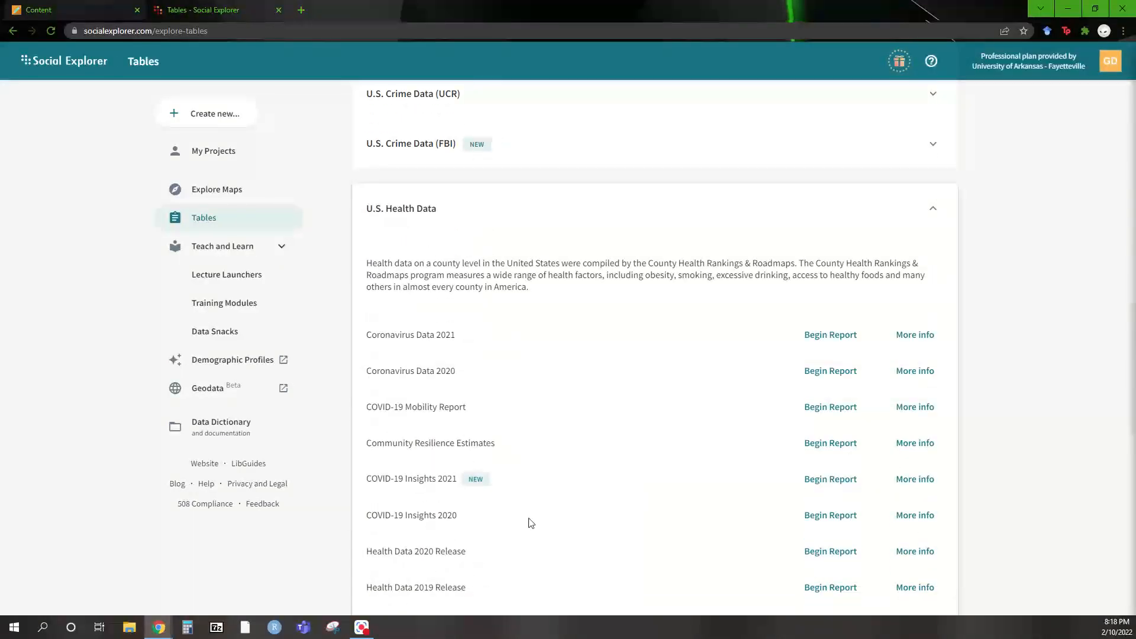
scroll(388, 512, down, 2)
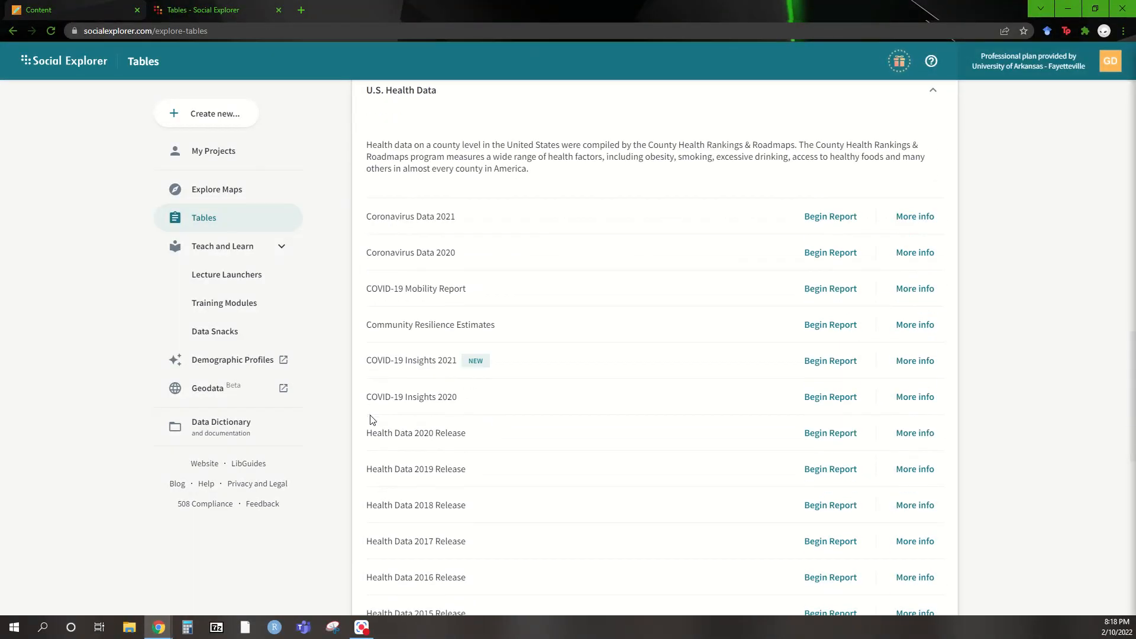
click(833, 434)
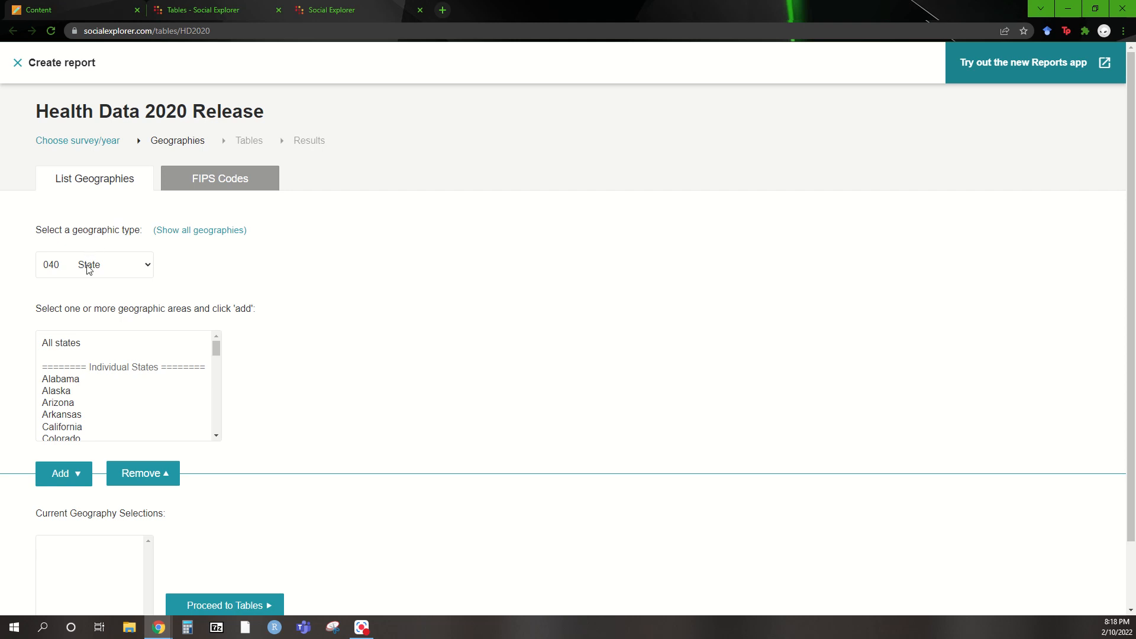
Step: Add All states to the report's geography selections and proceed to the table selection
scroll(381, 385, down, 1)
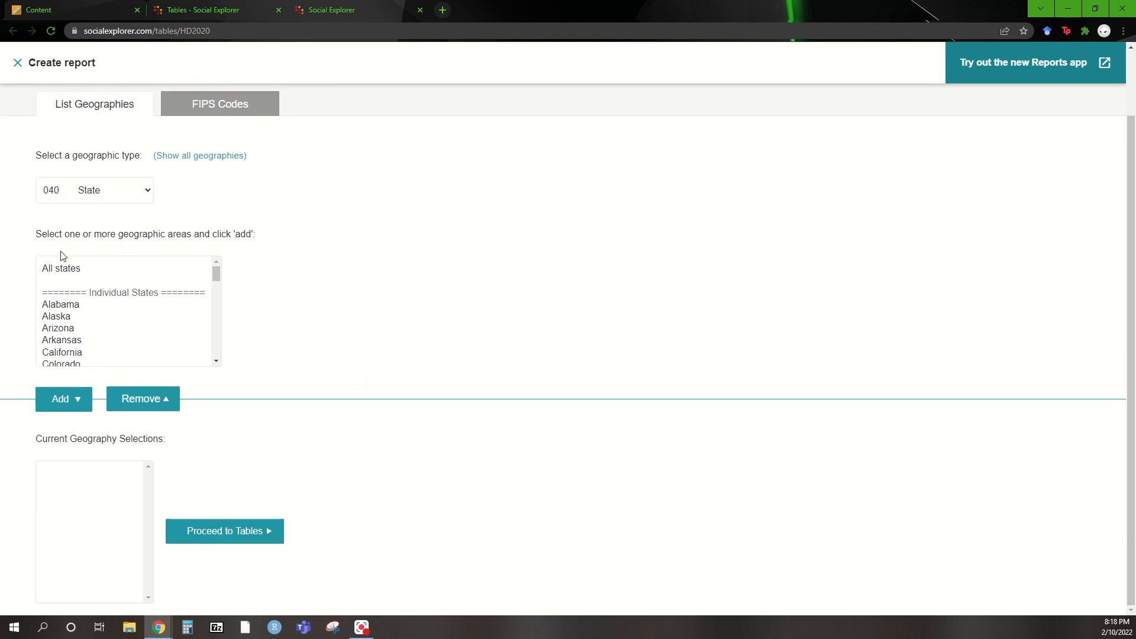
click(64, 270)
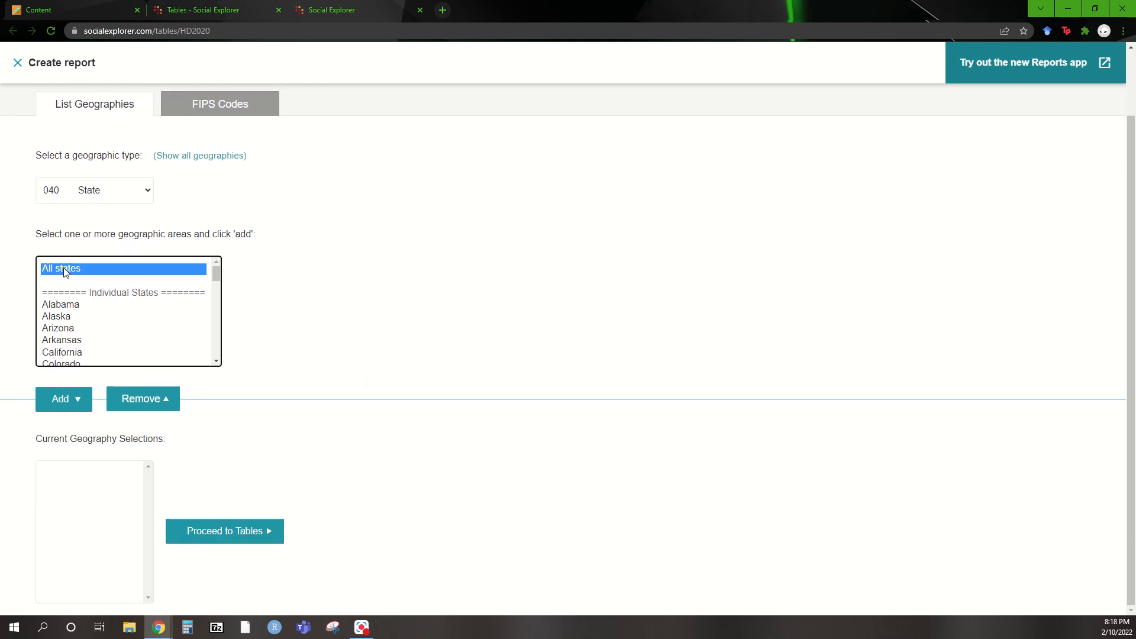
click(77, 407)
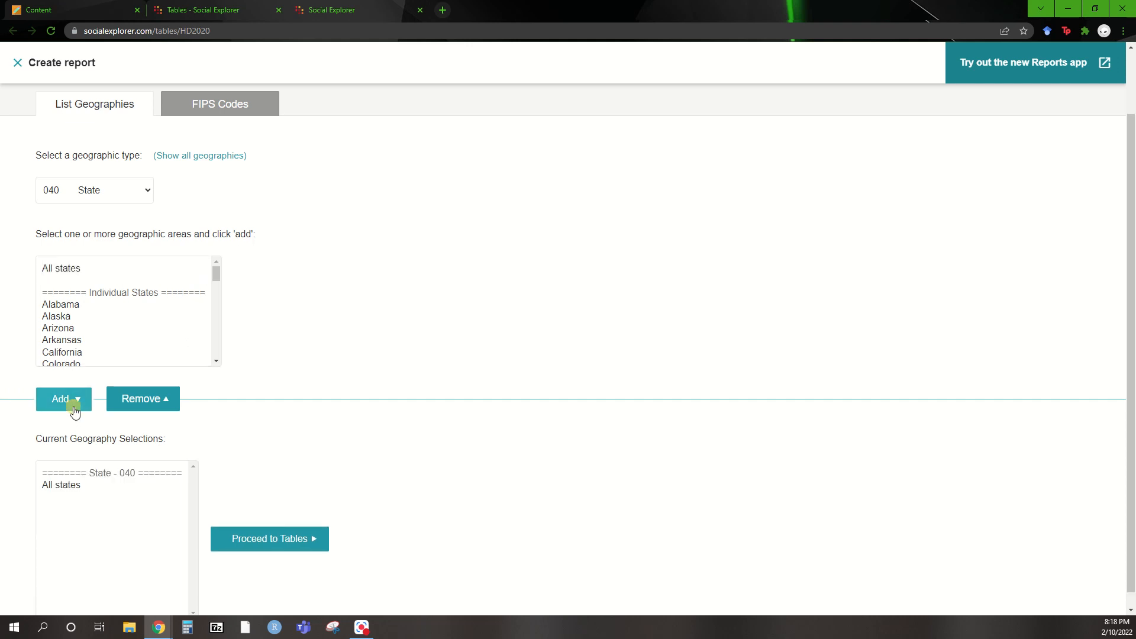
click(245, 550)
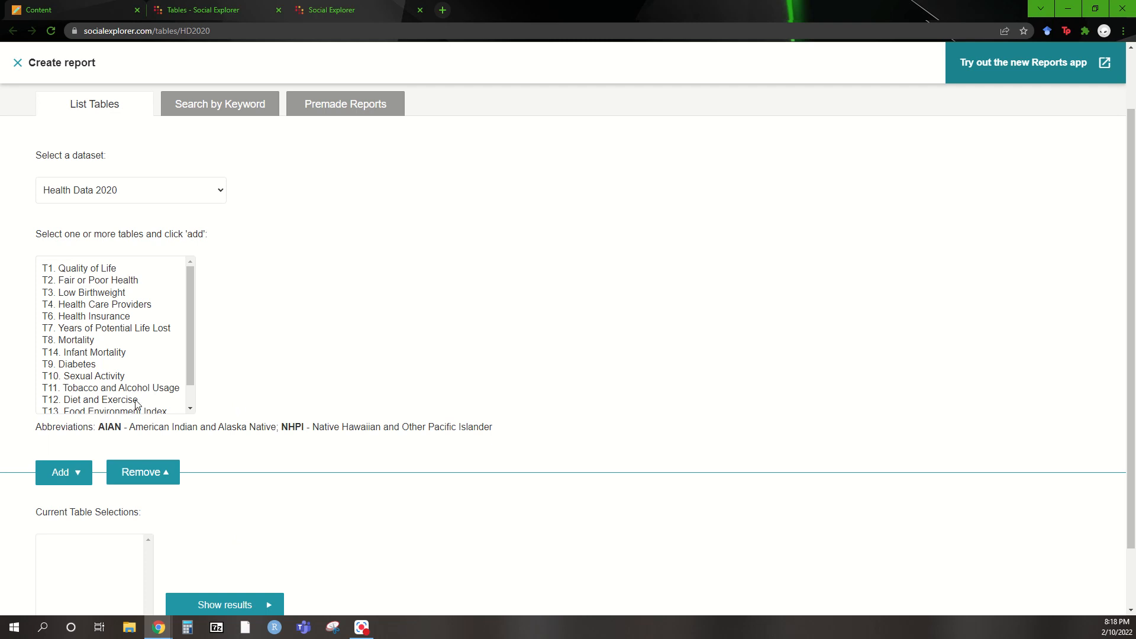
Step: Add every Health Data 2020 table, from T1 Quality of Life to T16 Physical Environment, and show the results
click(71, 270)
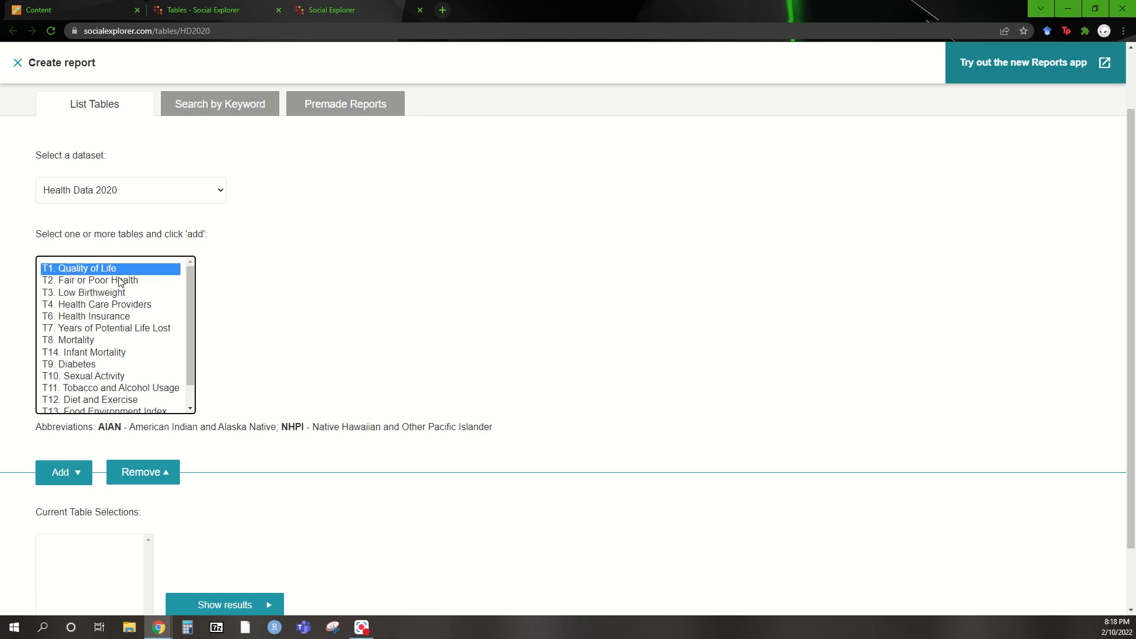
scroll(114, 269, down, 1)
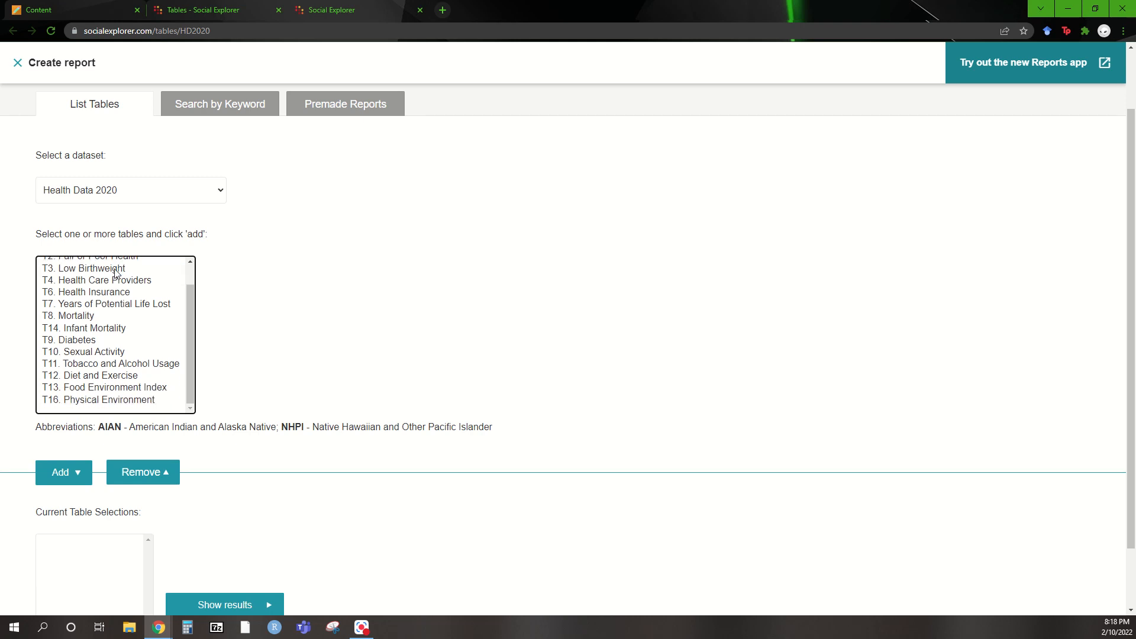
shift+click(93, 404)
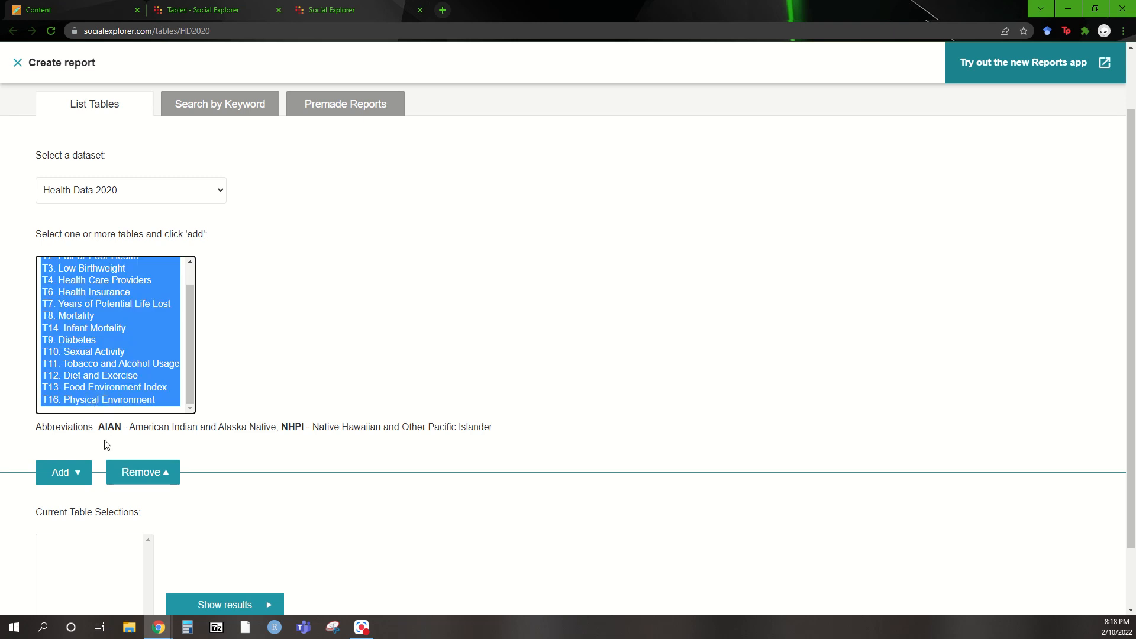
scroll(101, 365, up, 1)
scroll(100, 362, down, 1)
click(58, 478)
scroll(284, 477, down, 2)
scroll(53, 465, down, 2)
scroll(323, 464, up, 1)
scroll(323, 464, down, 1)
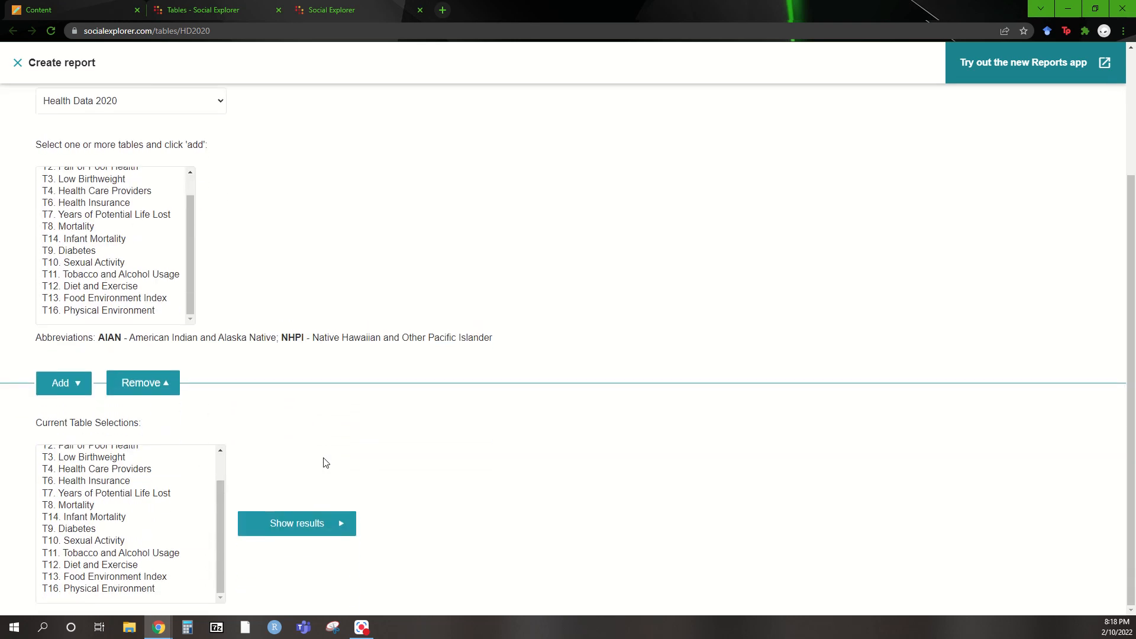
click(282, 532)
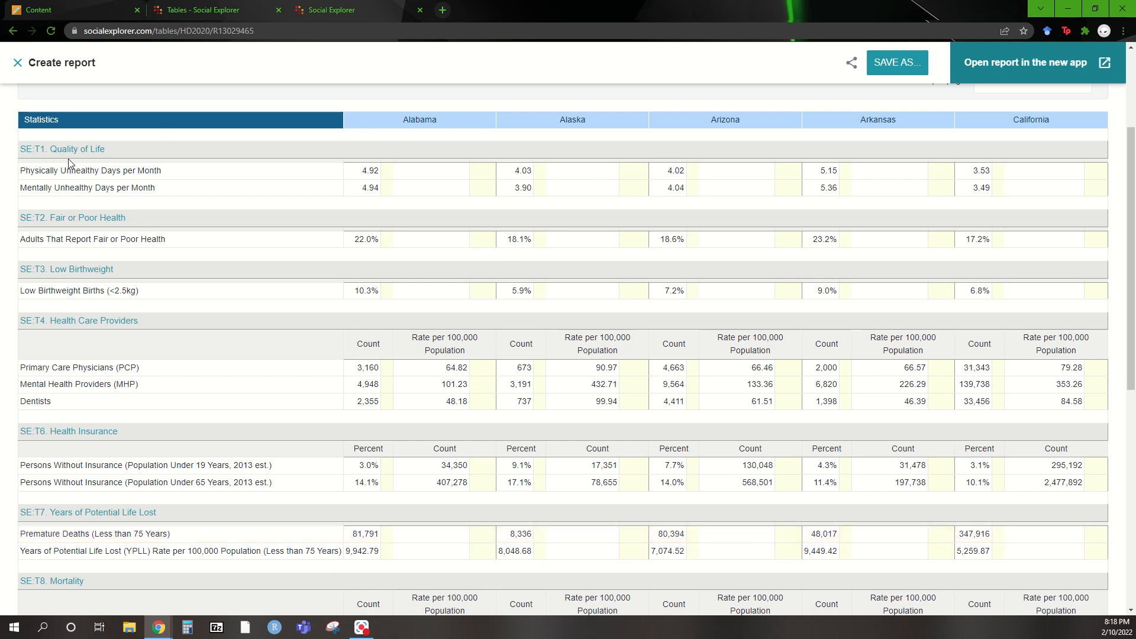
Step: Look through the report, open its data download options and enable output of column labels in the first row
scroll(86, 213, down, 3)
scroll(87, 213, down, 5)
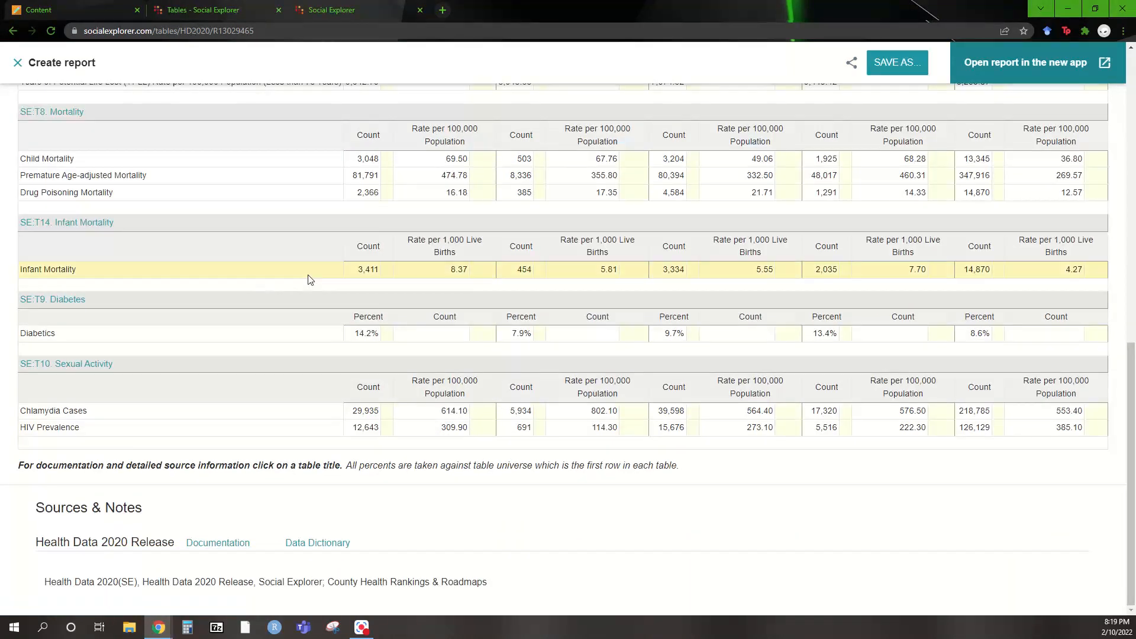
scroll(308, 278, up, 10)
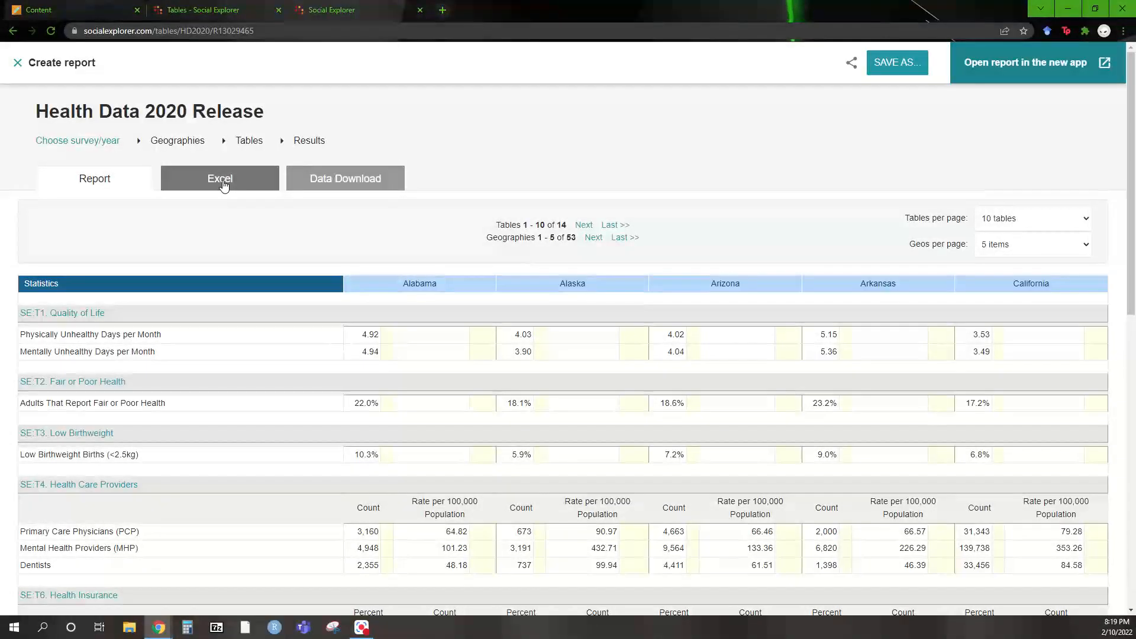
click(358, 187)
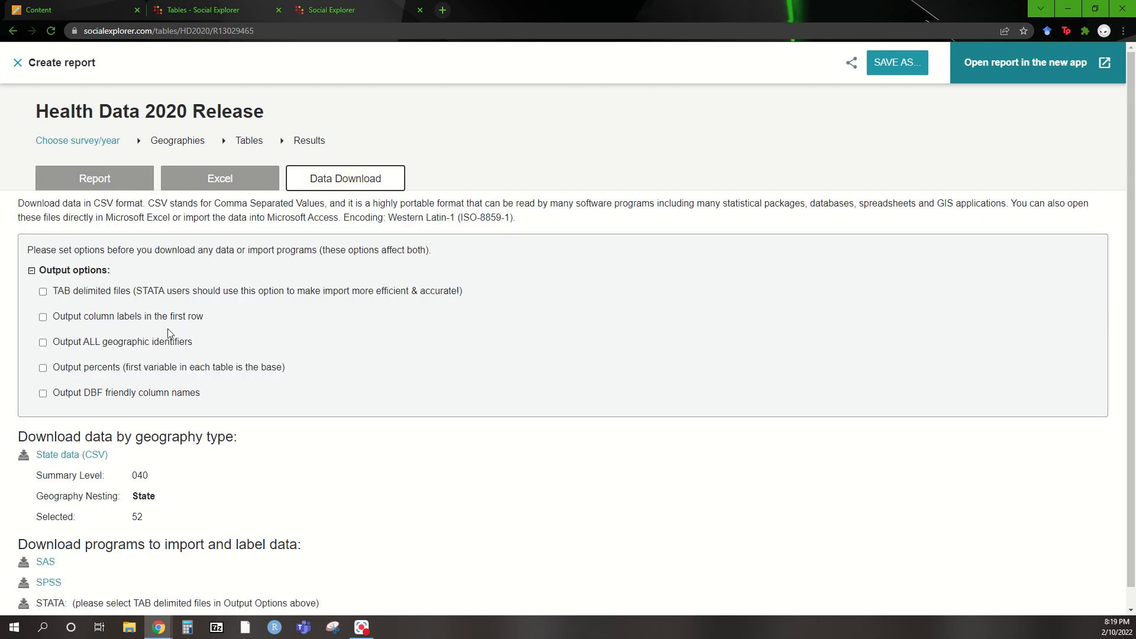
click(88, 316)
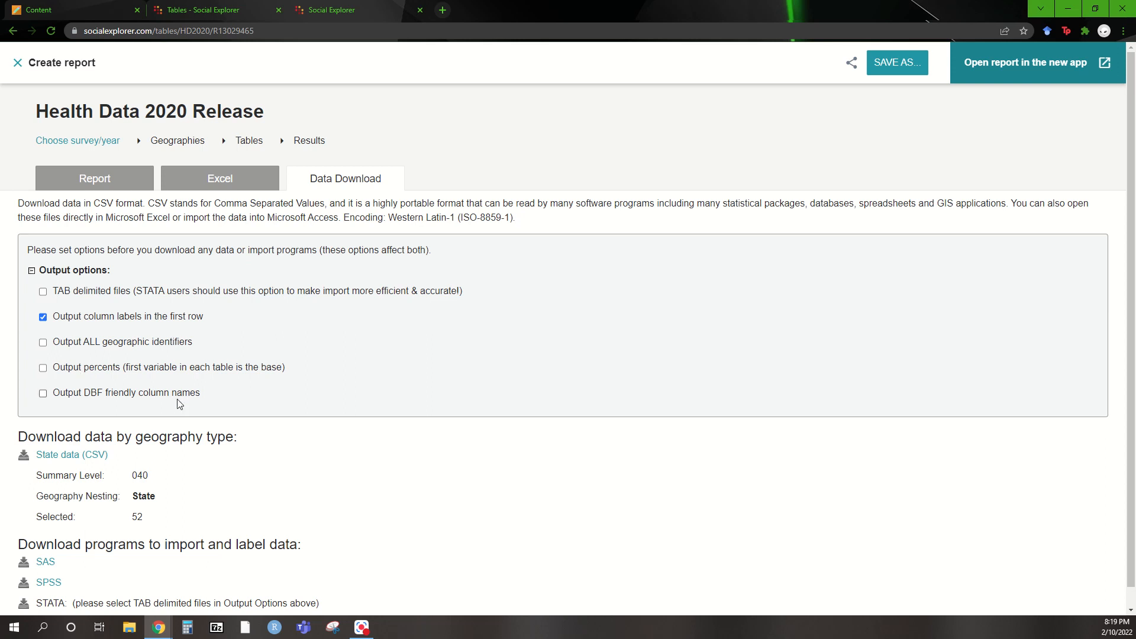
Step: Download the state data CSV under the file name HealthData2 in the Spring 2022 folder
scroll(177, 426, down, 1)
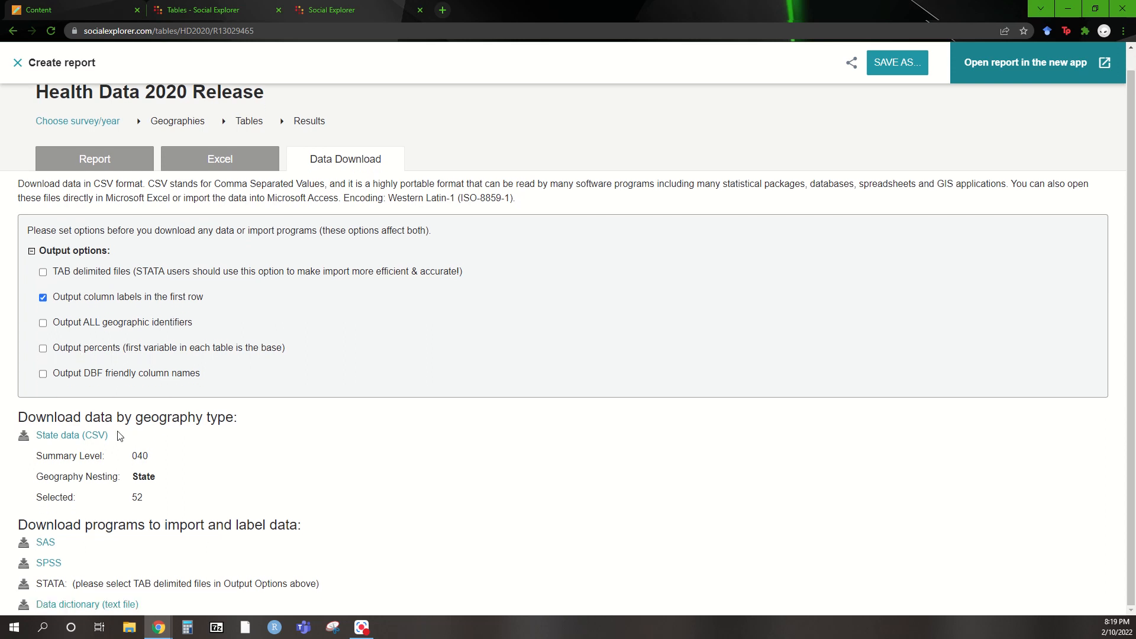
click(85, 438)
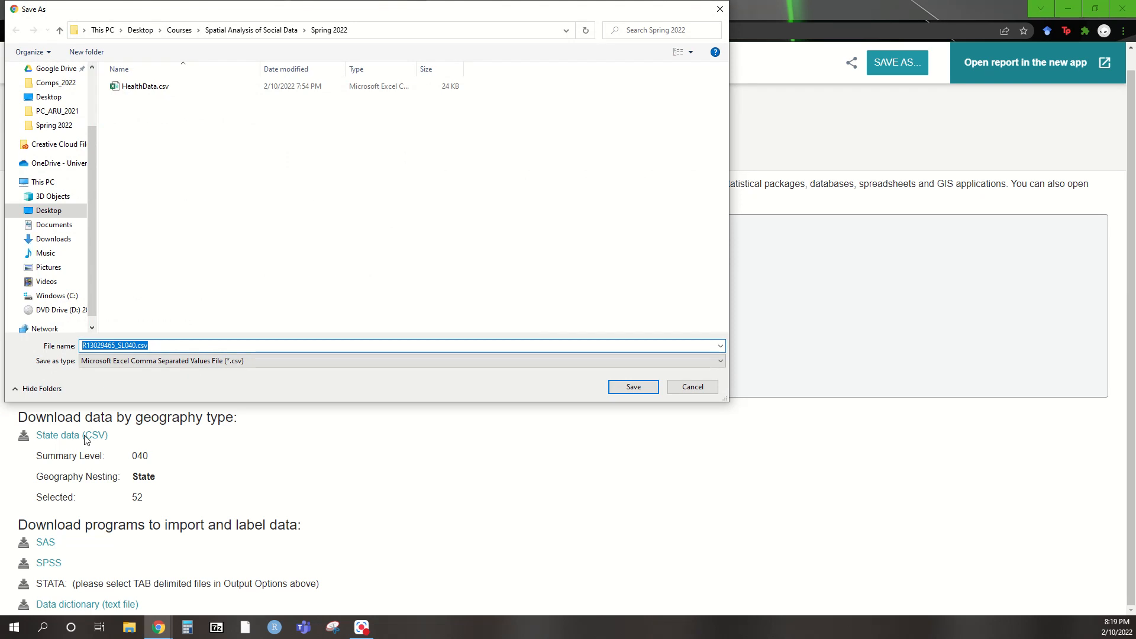
text(H)
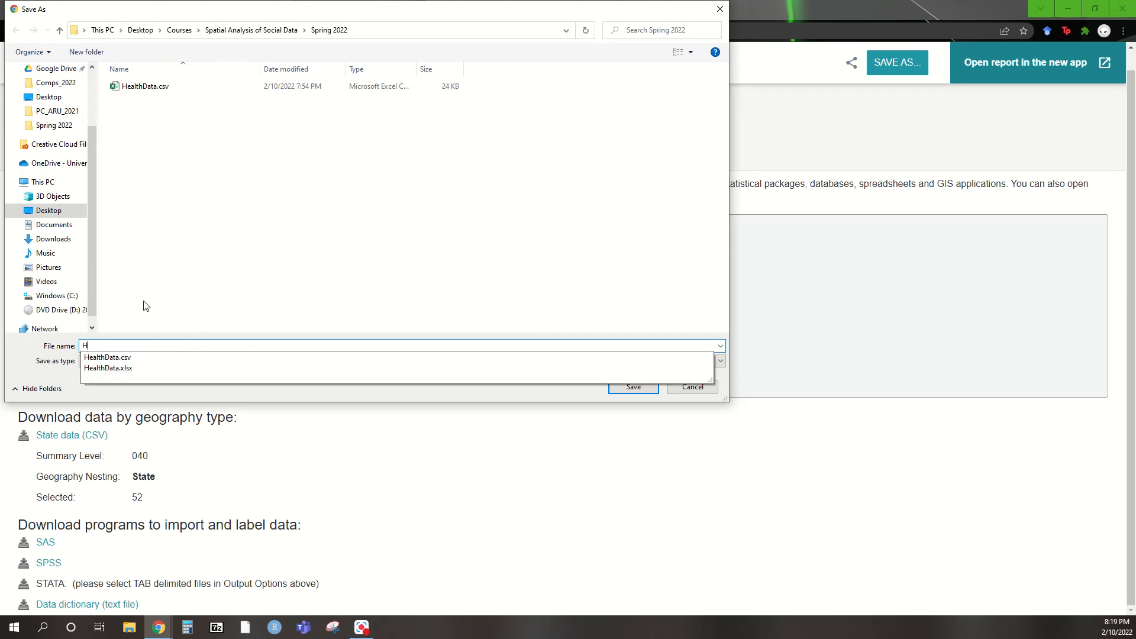
text(ealthData2)
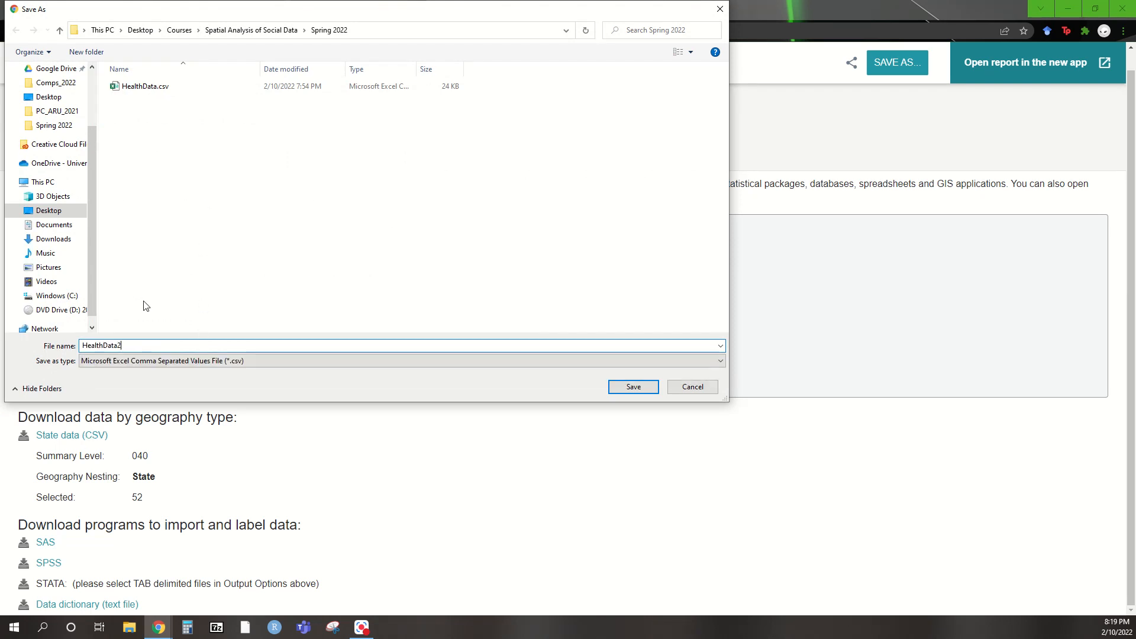
key(Return)
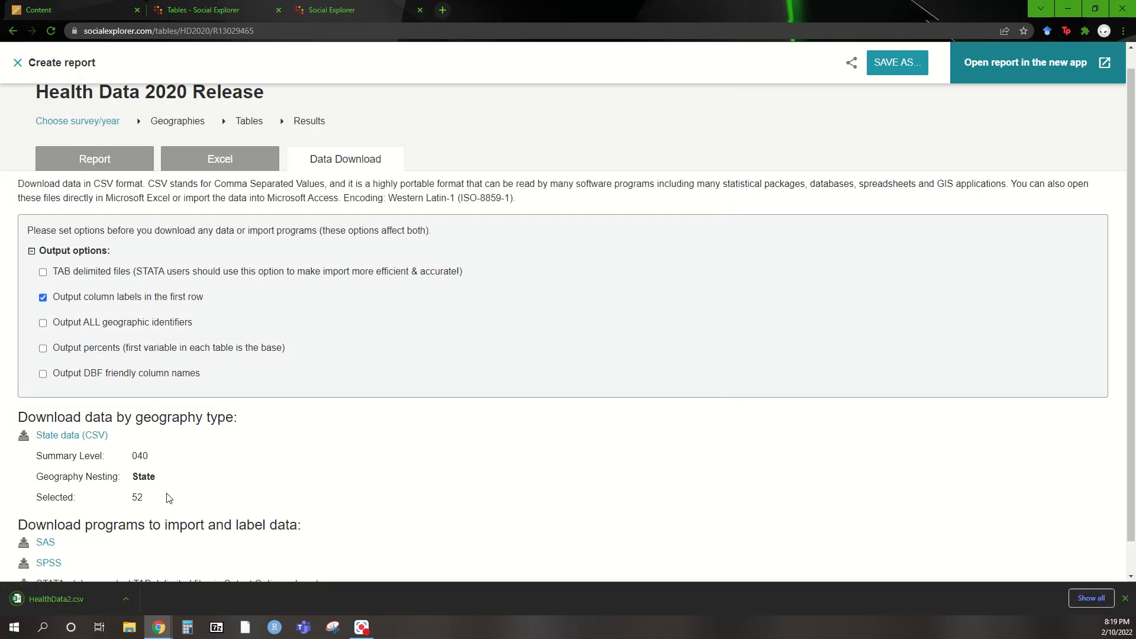
Step: Open the downloaded HealthData2.csv in Excel and save it as an Excel Workbook (*.xlsx) under the same name
scroll(154, 515, down, 1)
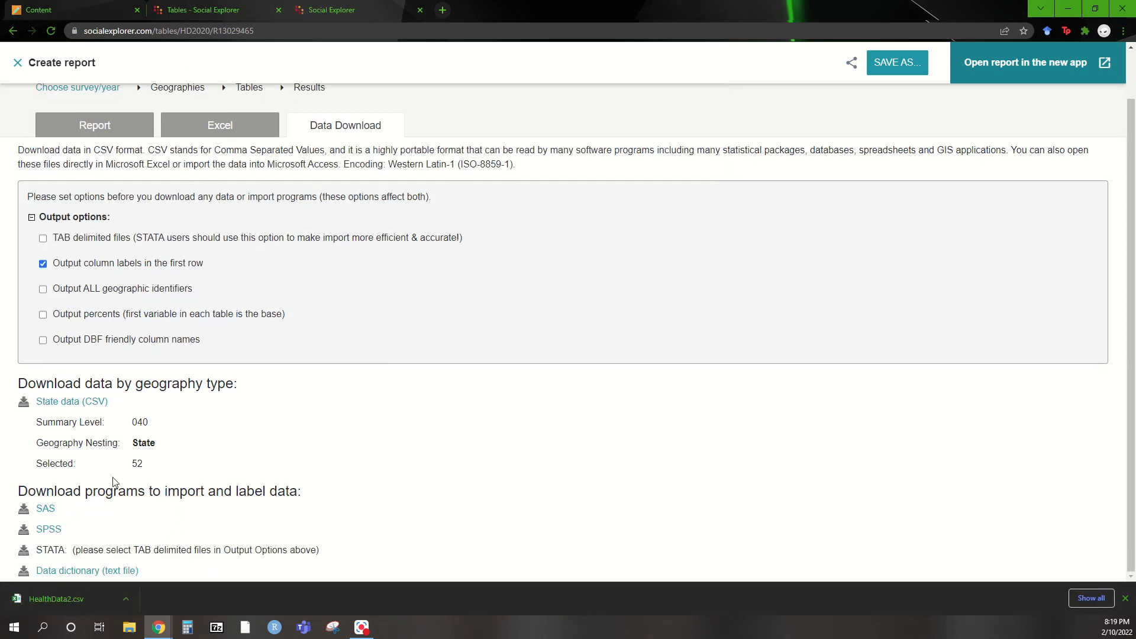
click(70, 598)
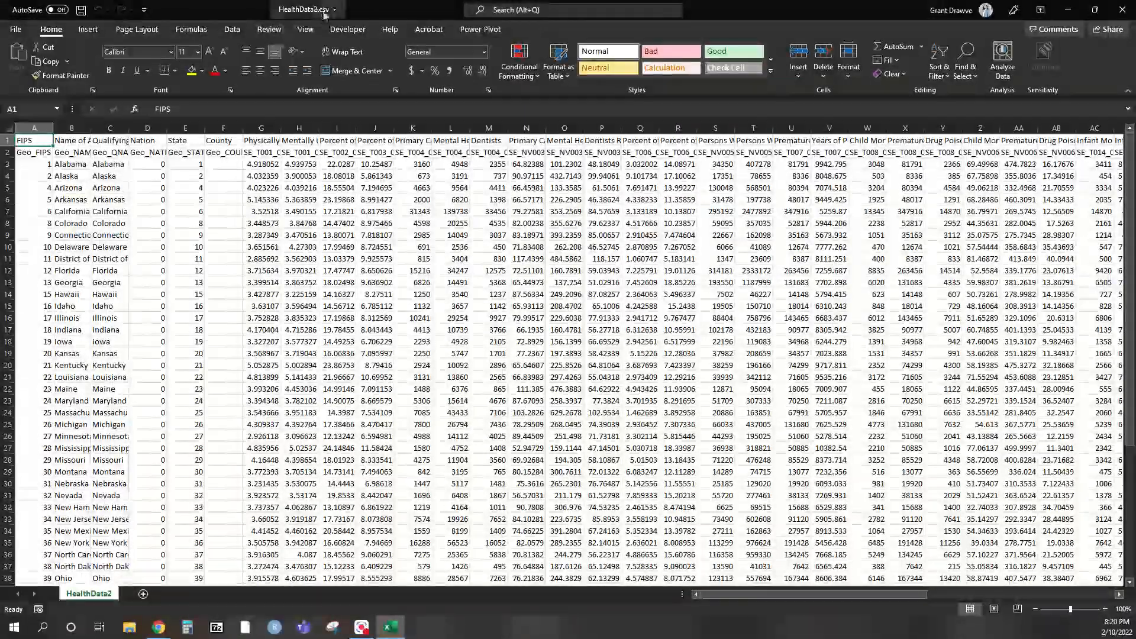
click(14, 31)
click(36, 189)
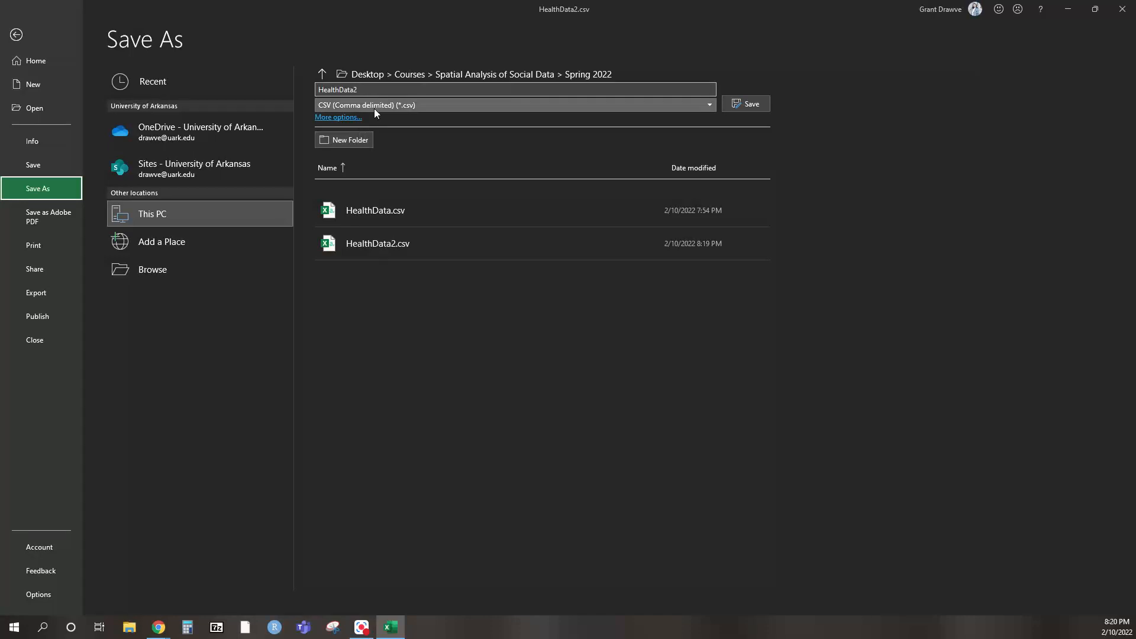
click(374, 105)
click(376, 118)
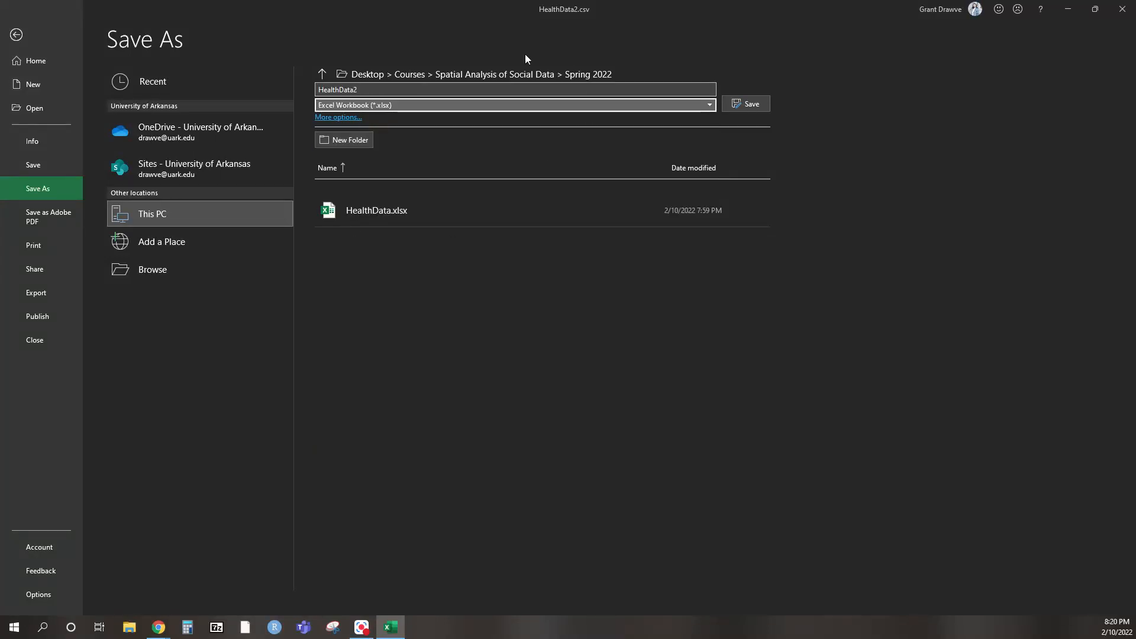
click(754, 109)
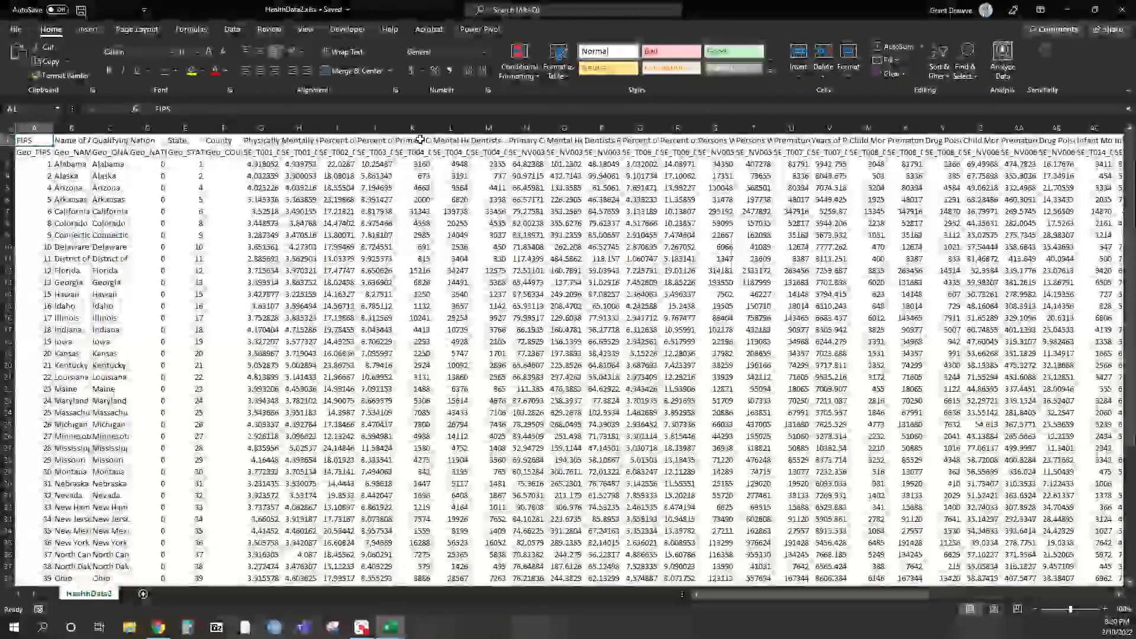
Step: Autofit the width of all columns in the HealthData2 sheet to their contents
click(9, 128)
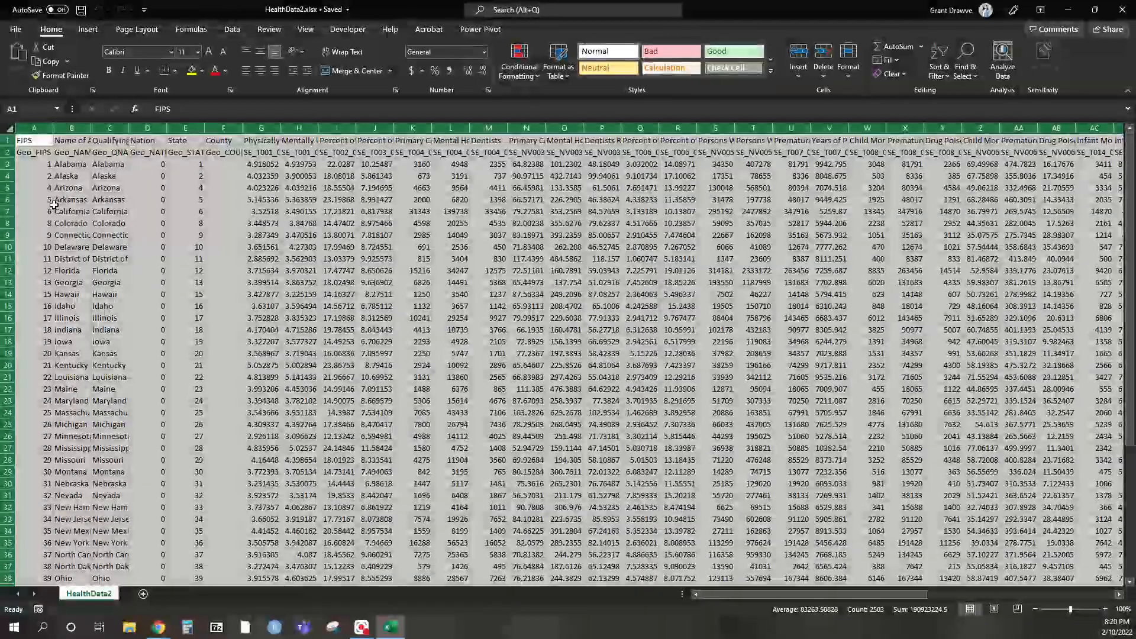
double_click(51, 129)
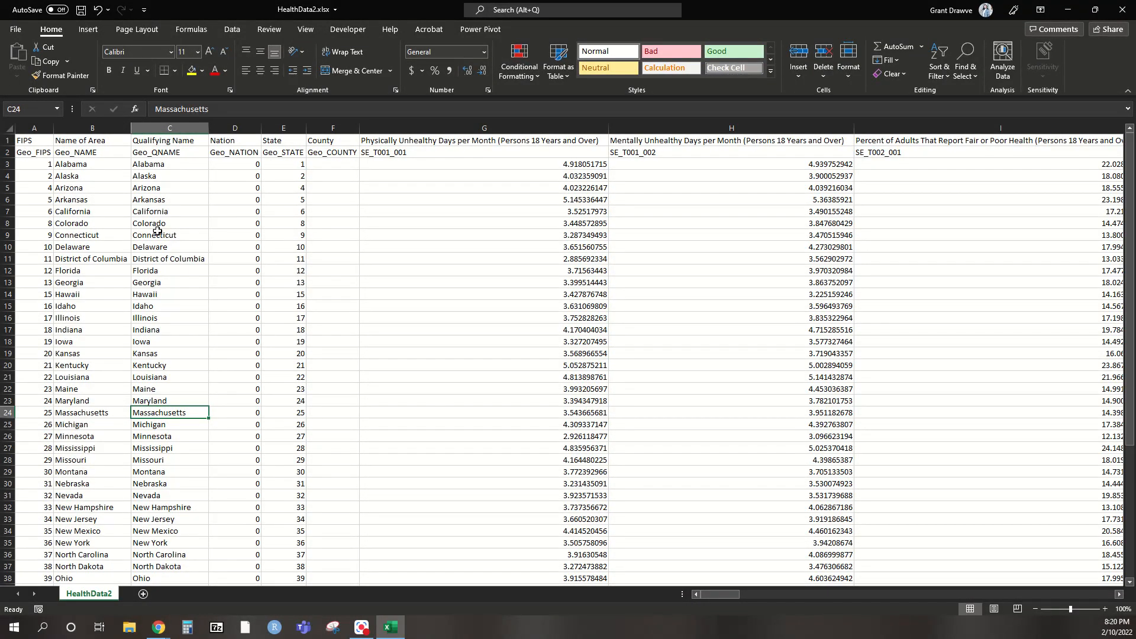
Step: Delete the second header row containing the Geo_ and SE_ variable codes
click(7, 140)
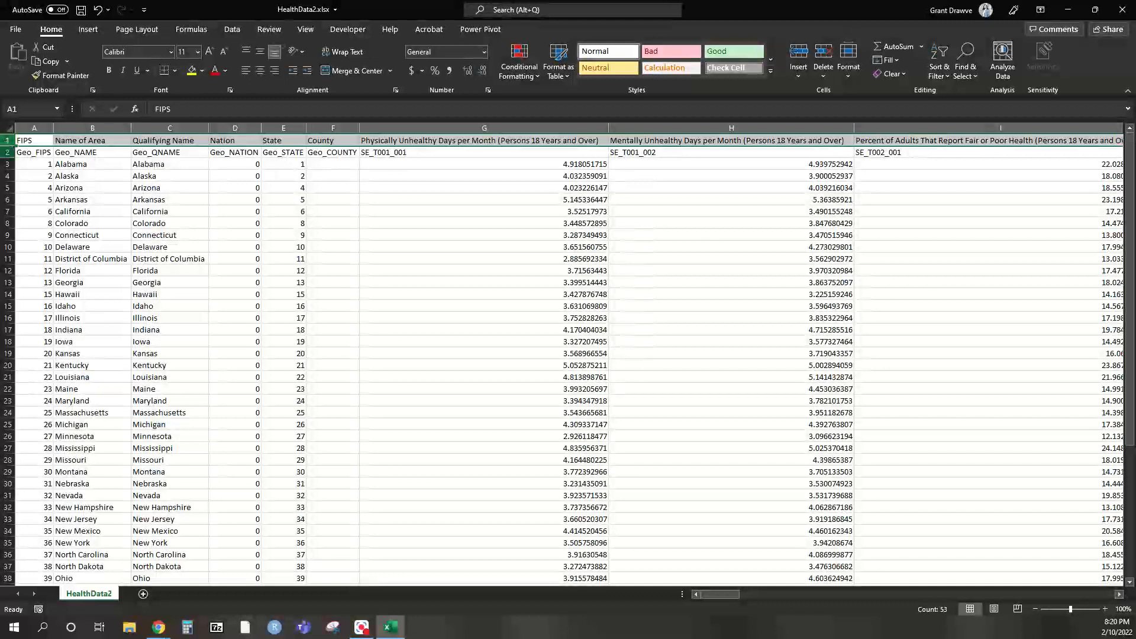
click(8, 153)
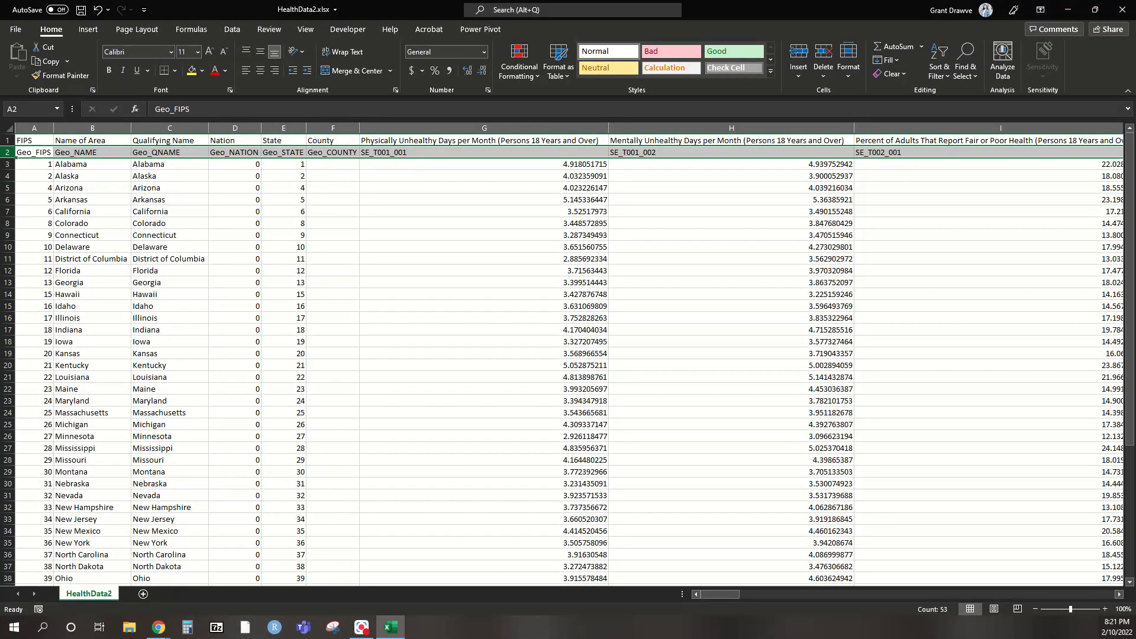
right_click(9, 153)
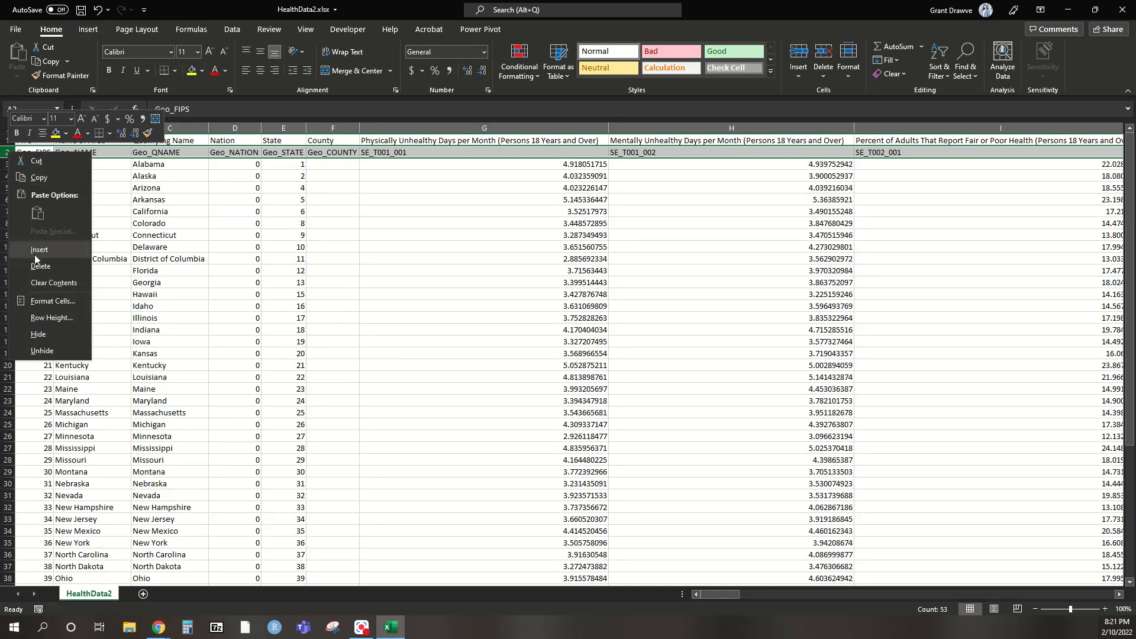
click(37, 266)
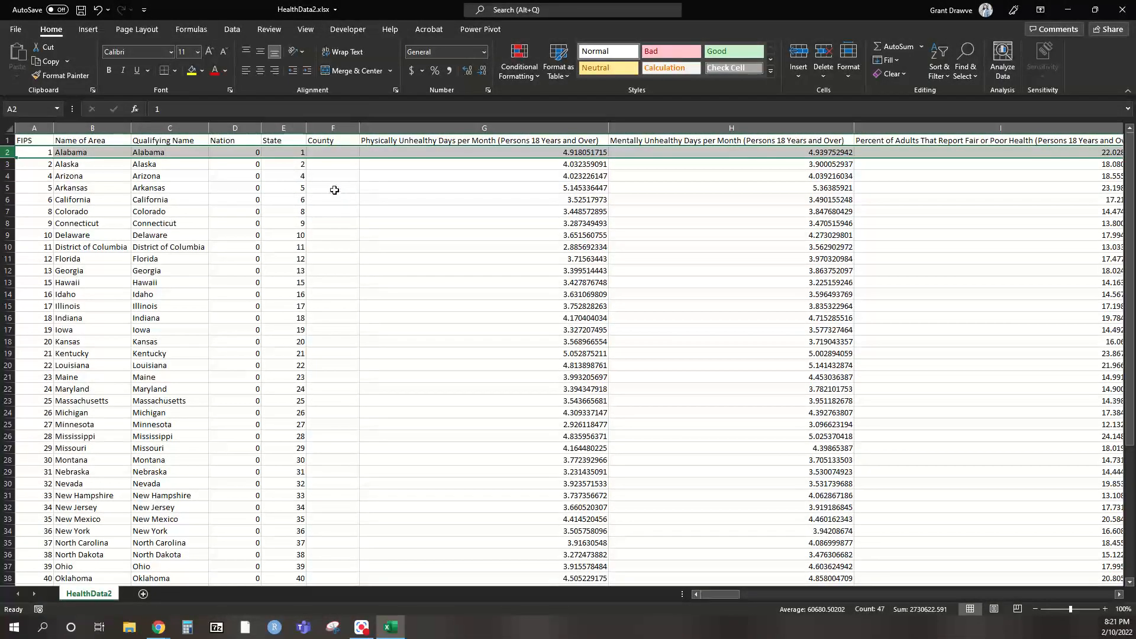
Step: Delete the Qualifying Name, Nation, State and County columns (C to F)
click(287, 154)
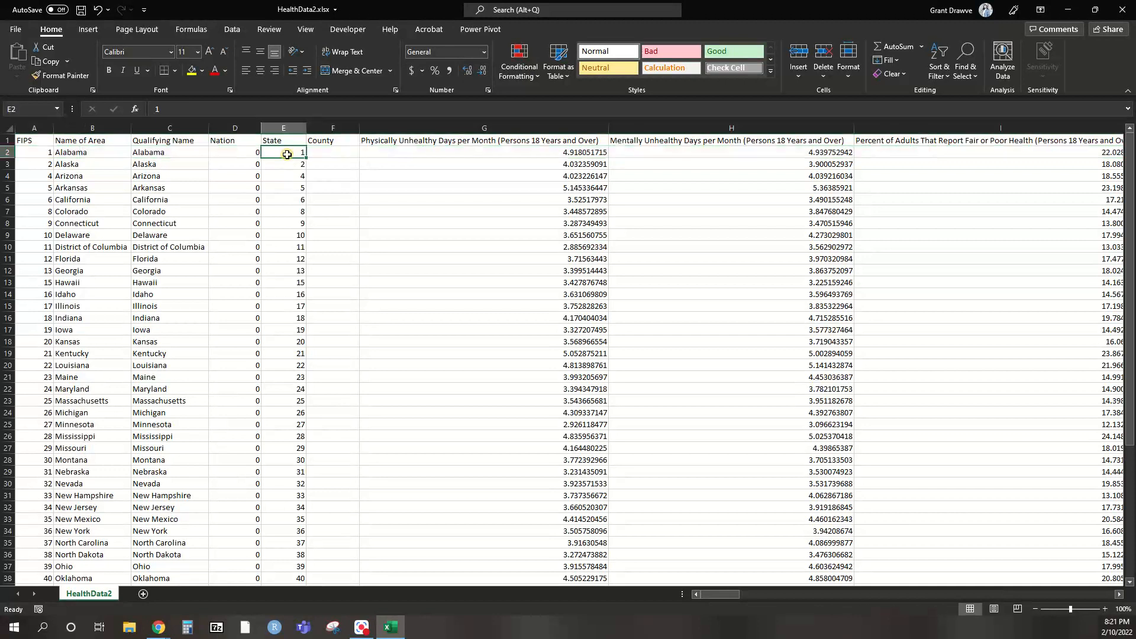
click(37, 153)
click(283, 155)
click(160, 129)
drag(161, 129, 334, 129)
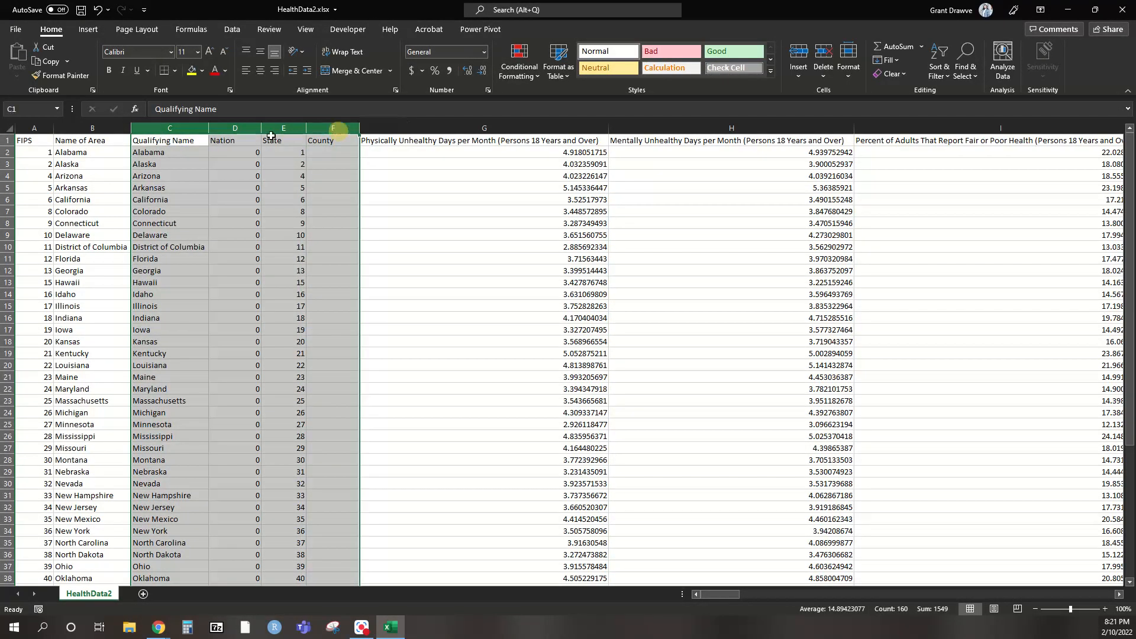
right_click(231, 127)
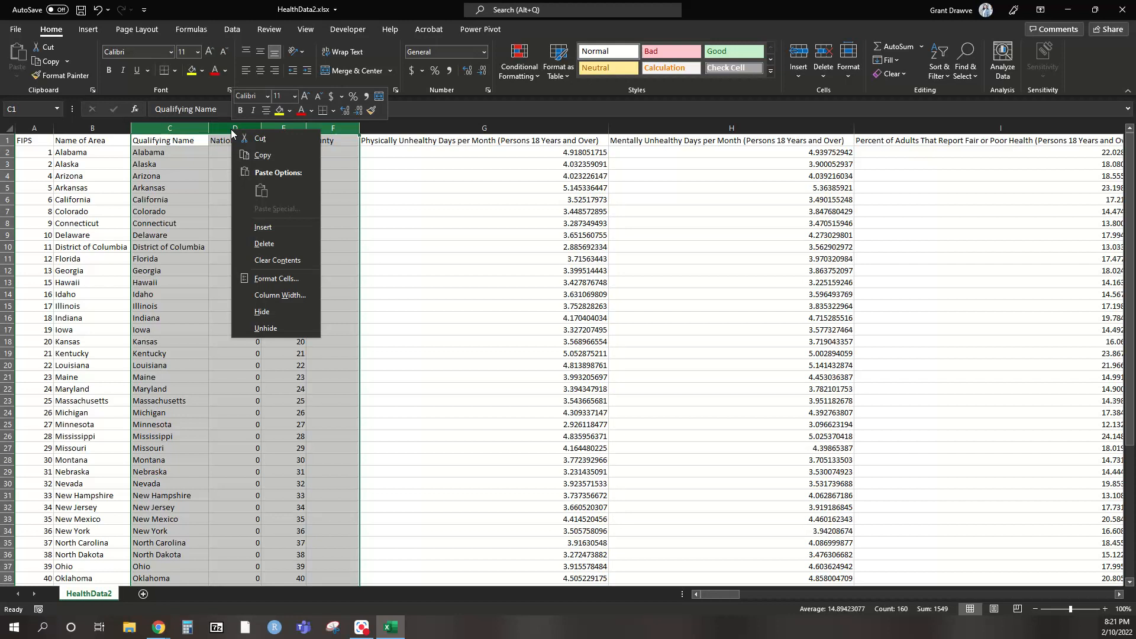
click(266, 245)
Step: Rename the Name of Area column header in B1 as State
click(78, 141)
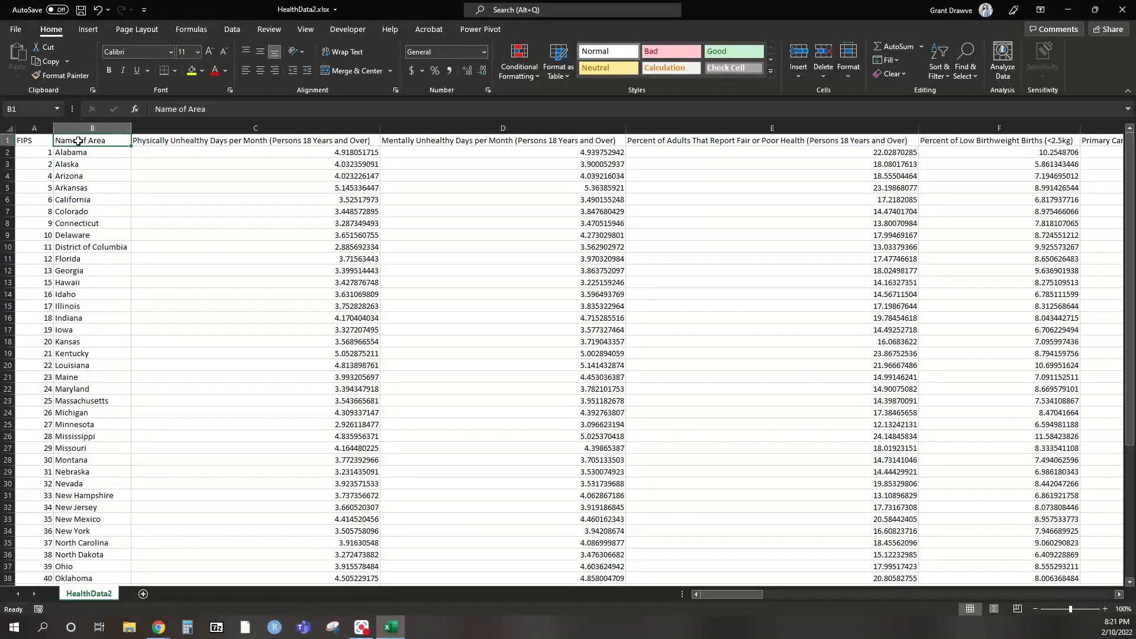
text(State)
key(Return)
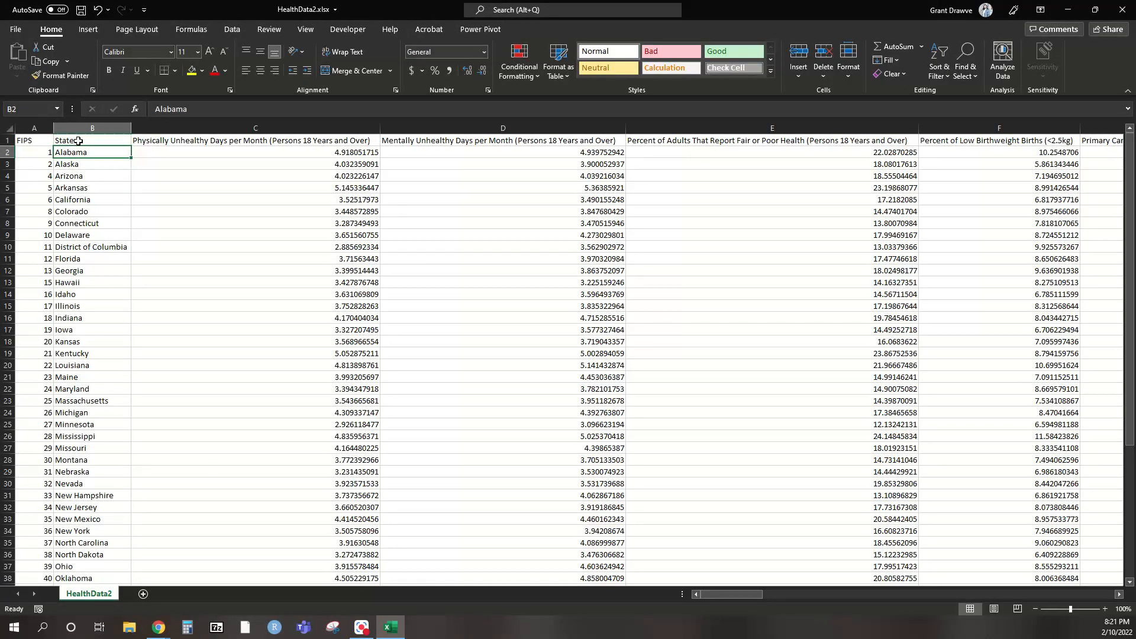
key(BackSpace)
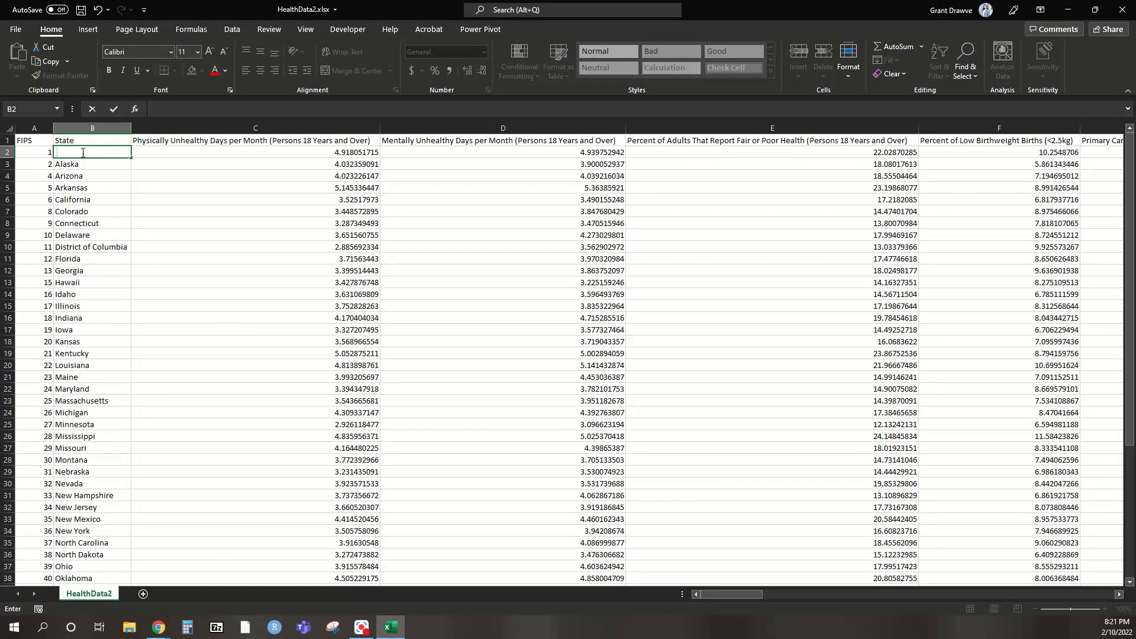
key(ctrl+z)
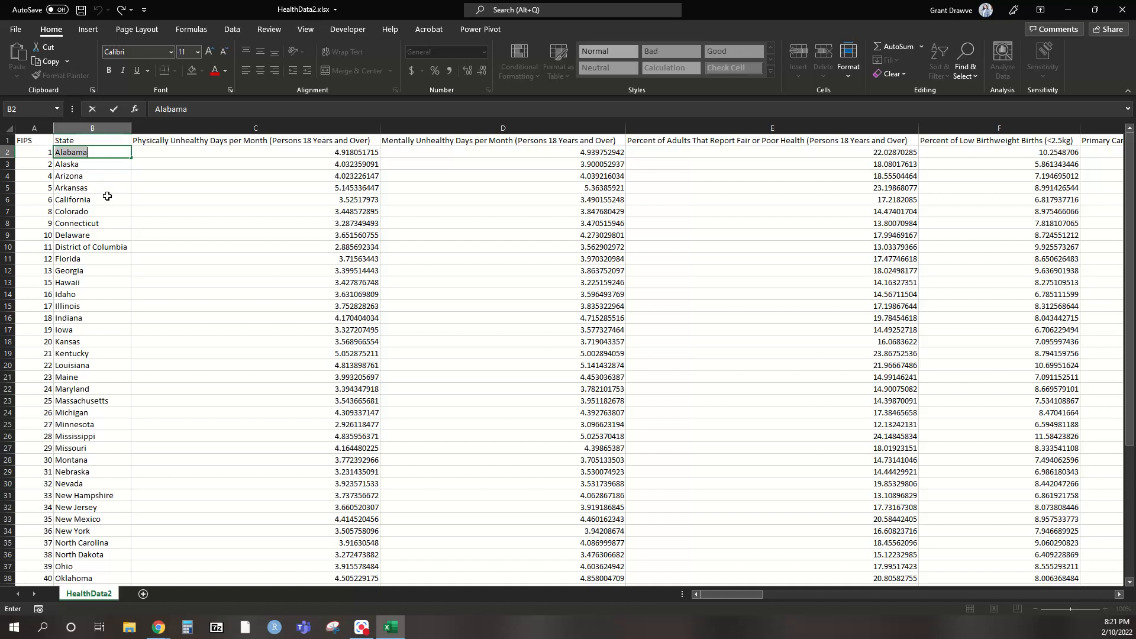
click(105, 199)
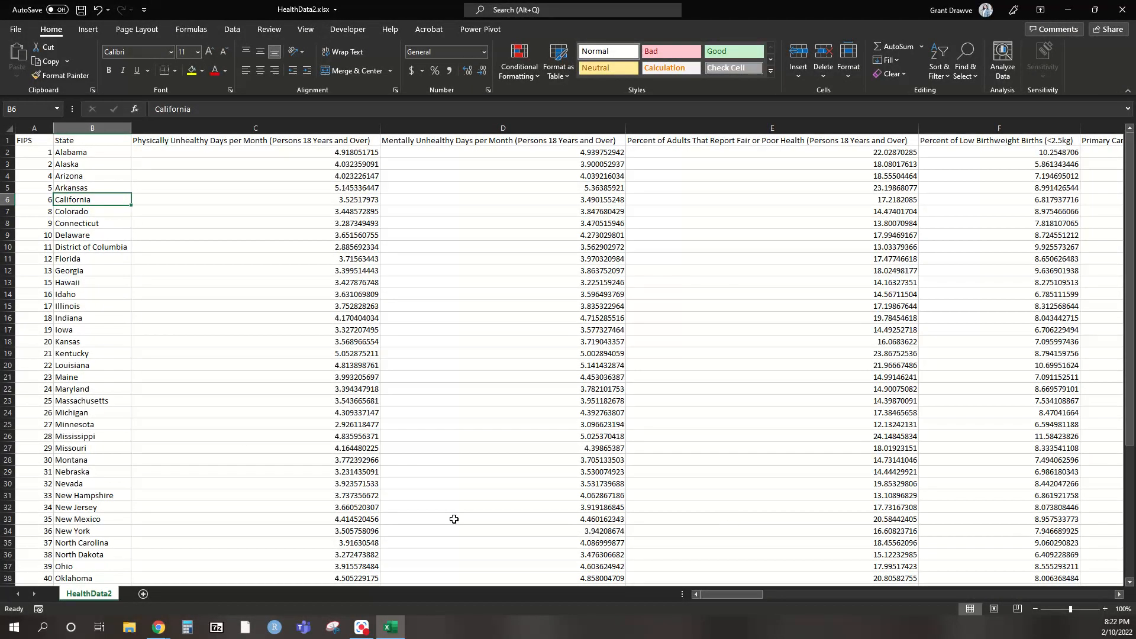
Step: Delete the District of Columbia and Puerto Rico rows from the sheet
right_click(6, 247)
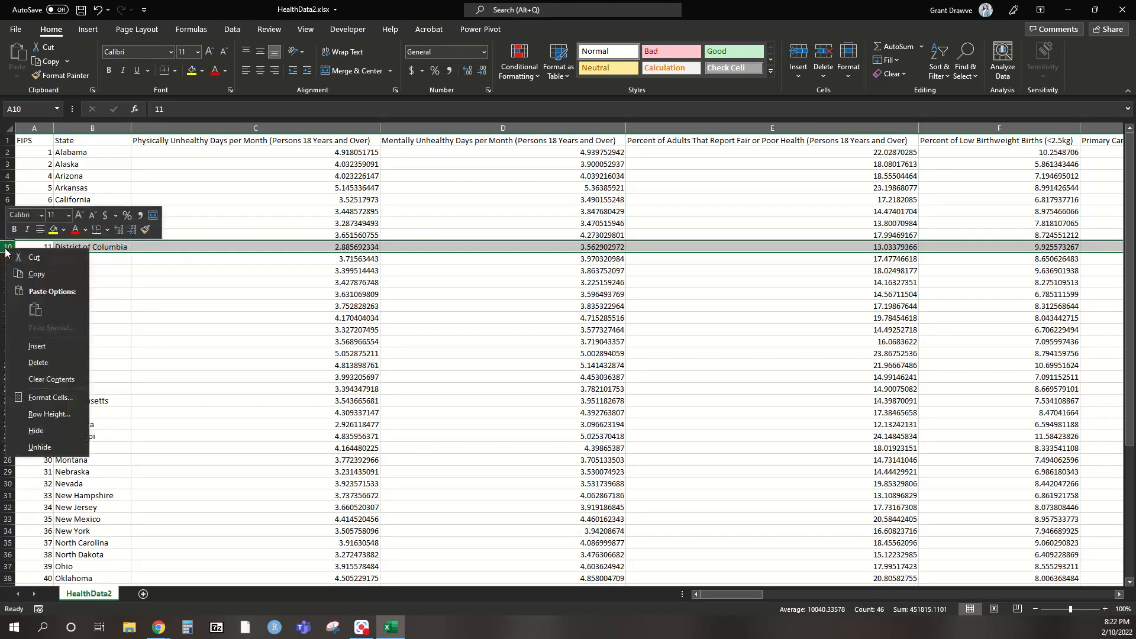
click(51, 365)
scroll(51, 367, down, 8)
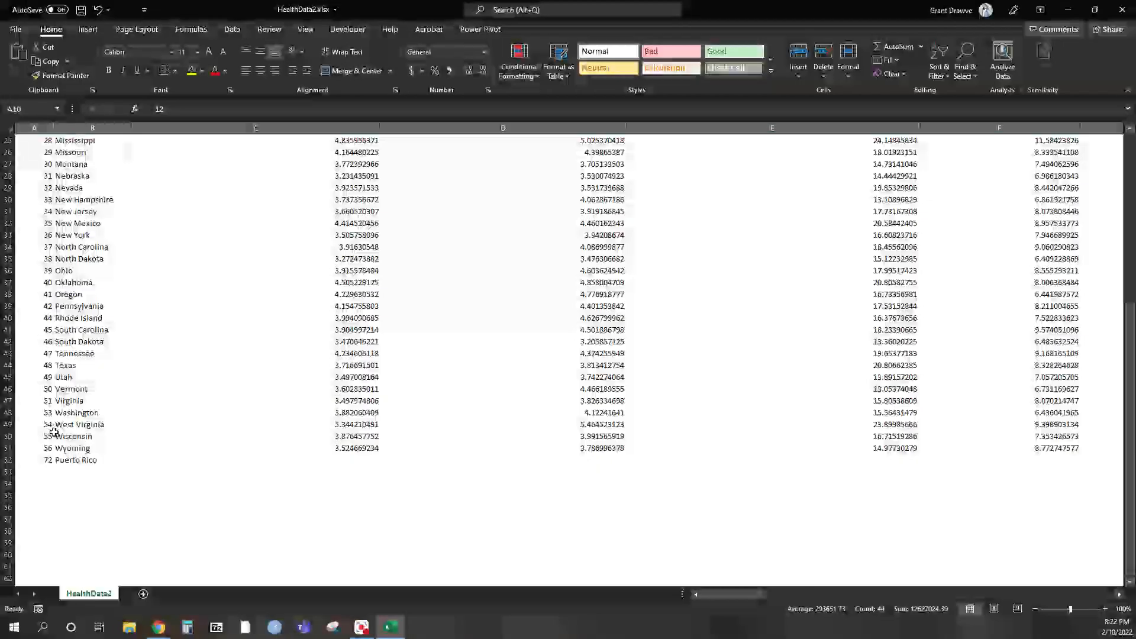
right_click(7, 460)
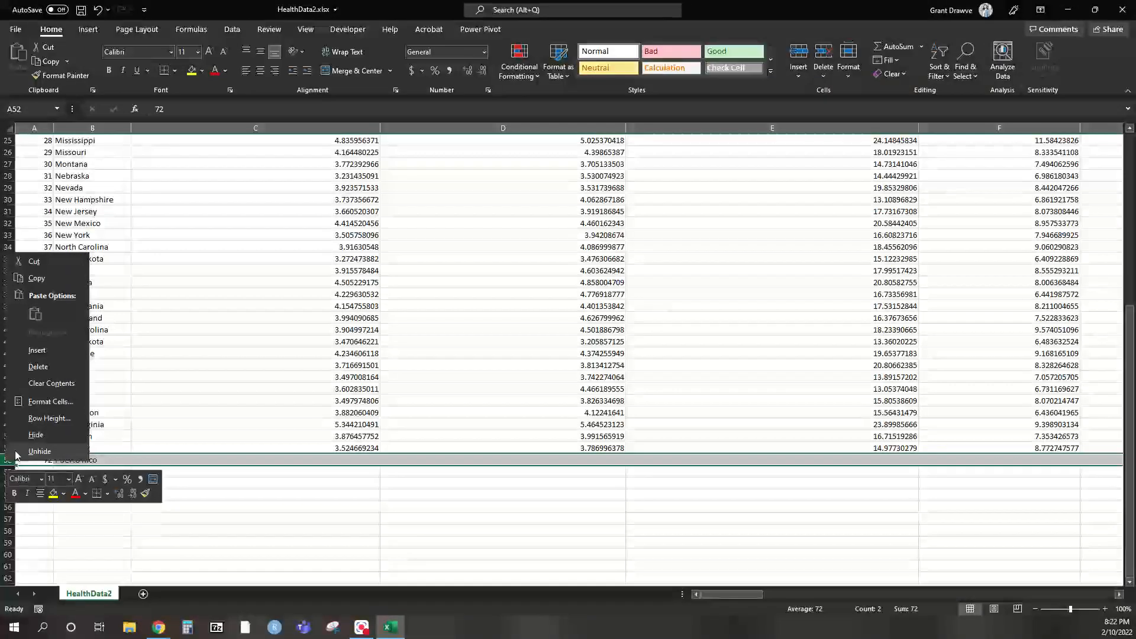
click(38, 367)
Step: Insert a filled map chart from the complete State and Physically Unhealthy Days per Month columns, headers included
scroll(473, 388, up, 8)
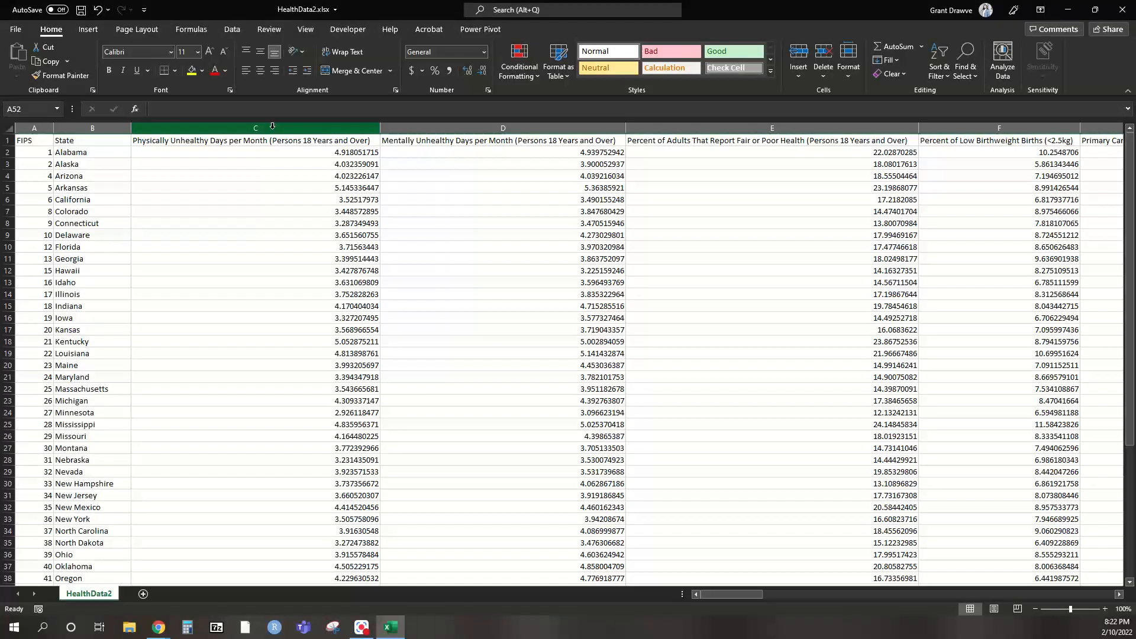
drag(732, 595, 688, 598)
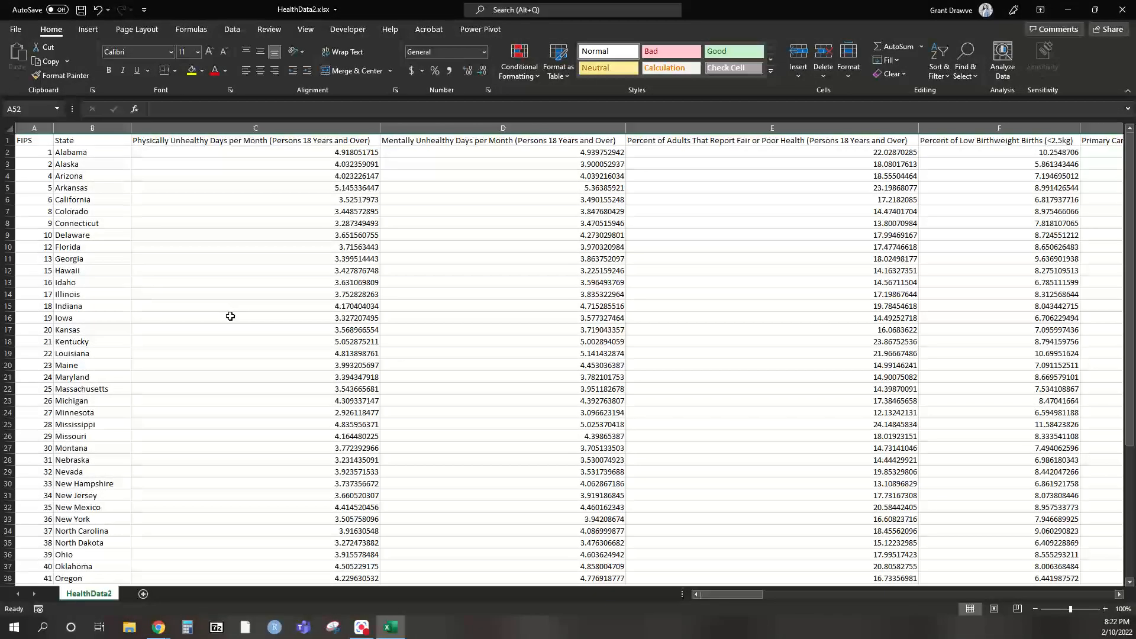
drag(64, 141, 138, 142)
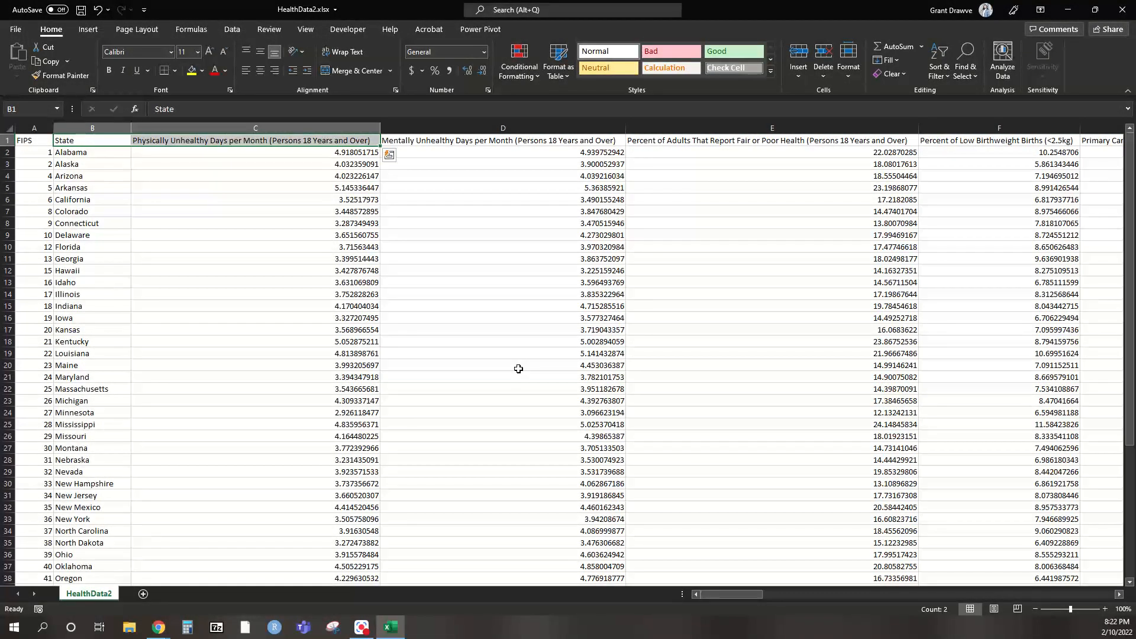
key(ctrl+shift+Down)
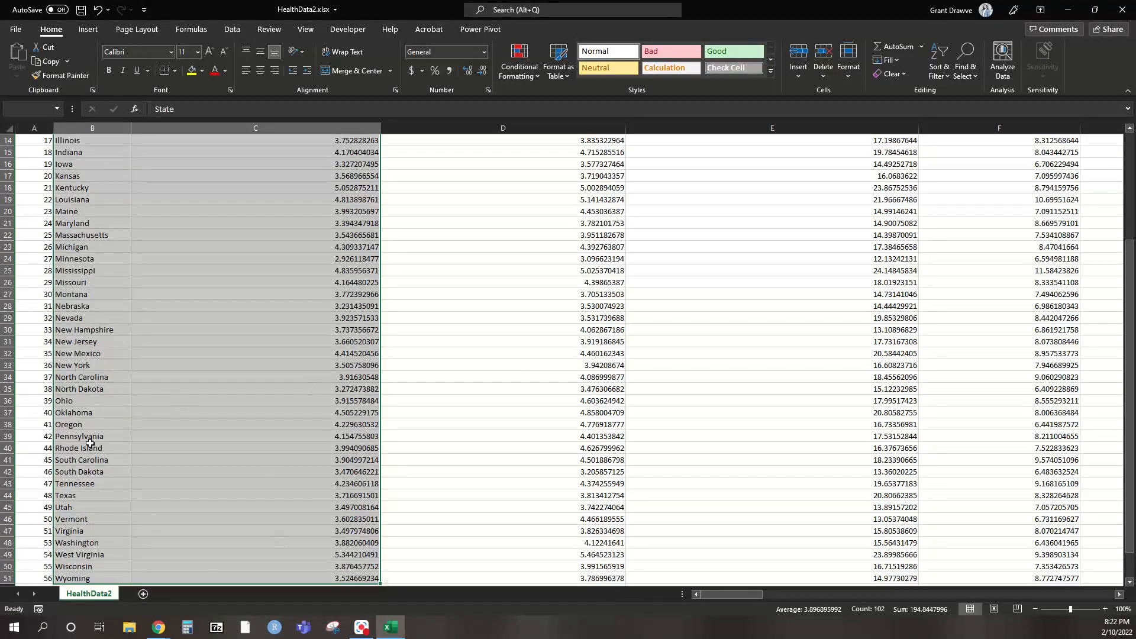
scroll(218, 449, up, 5)
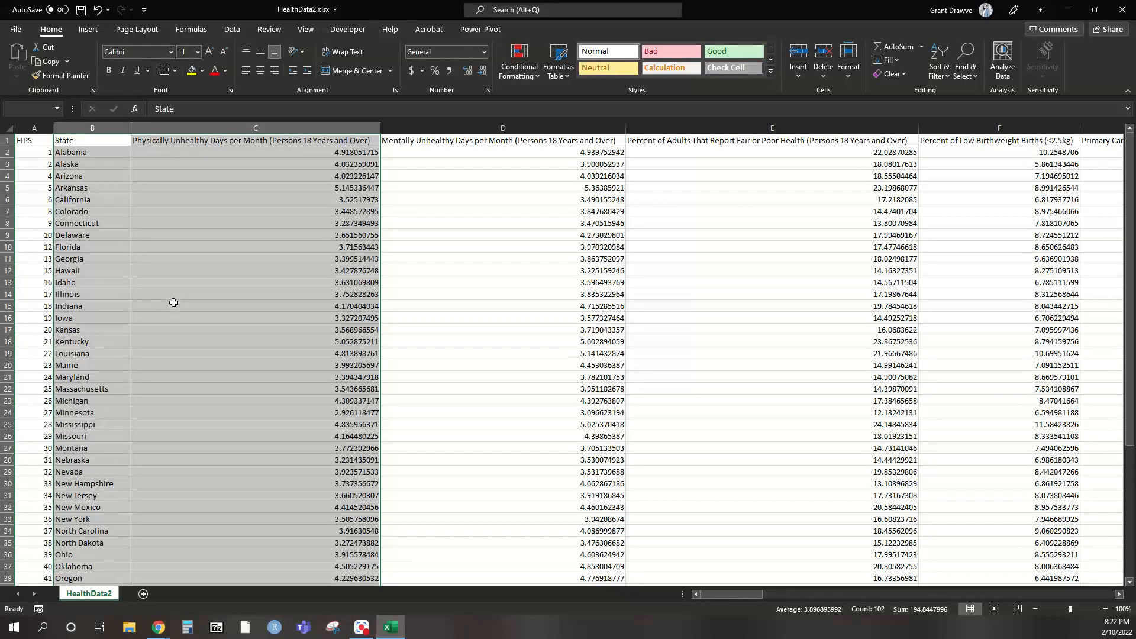
click(93, 29)
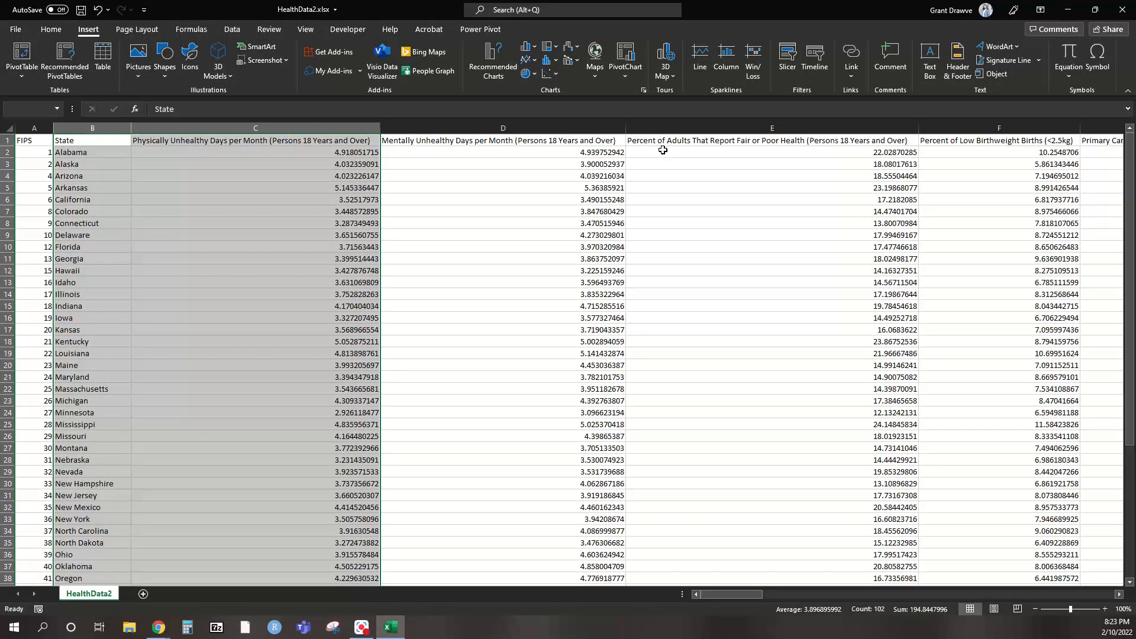
click(594, 76)
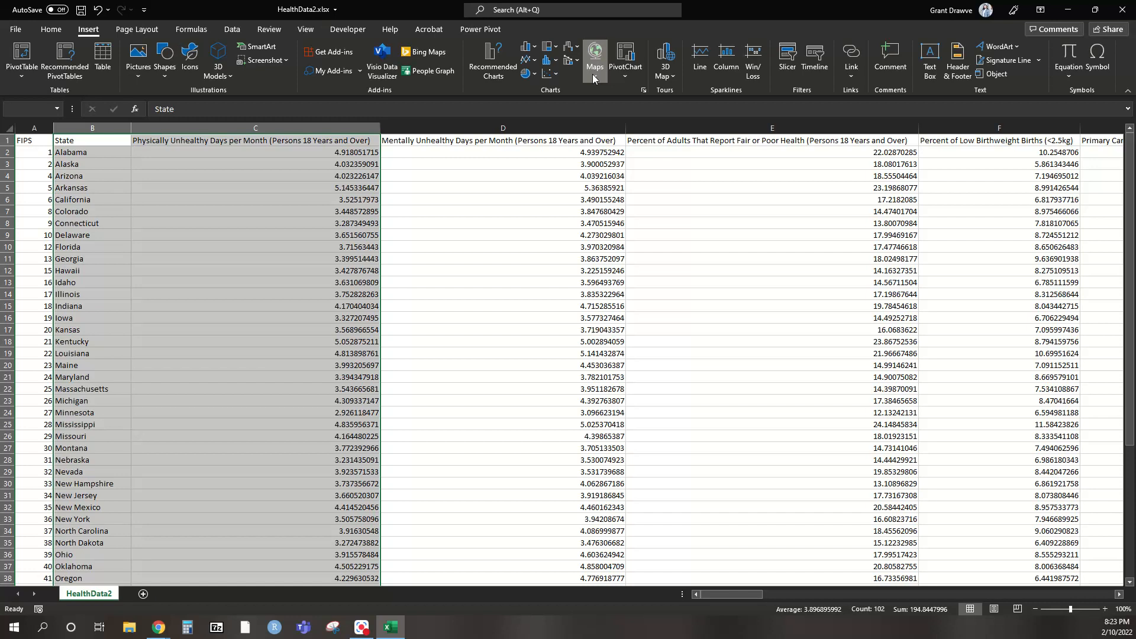
click(594, 76)
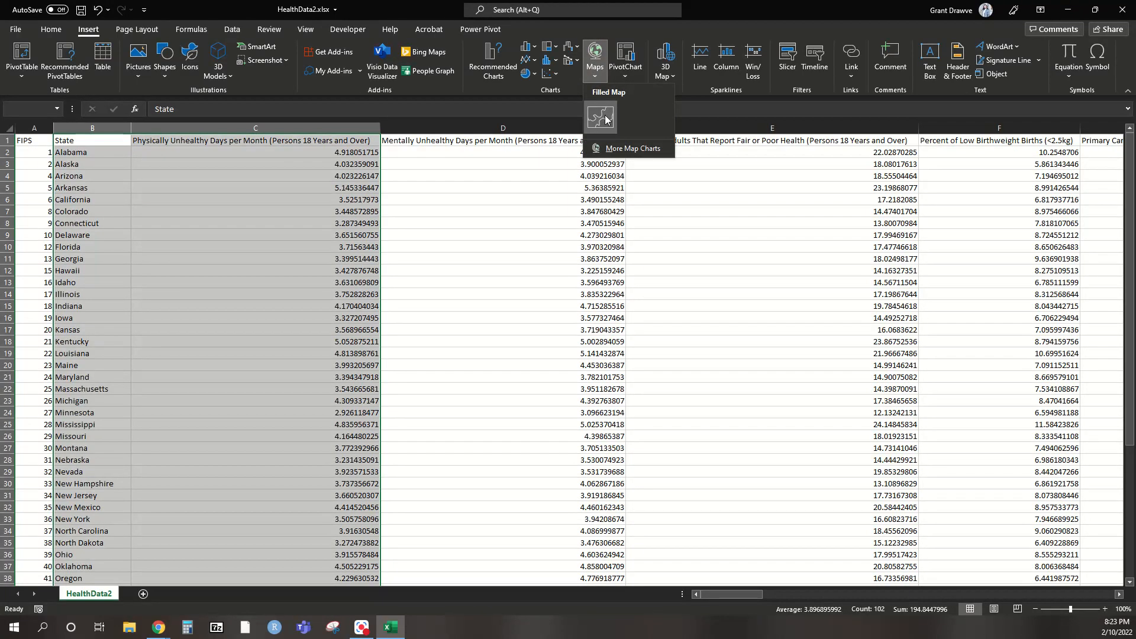
click(605, 119)
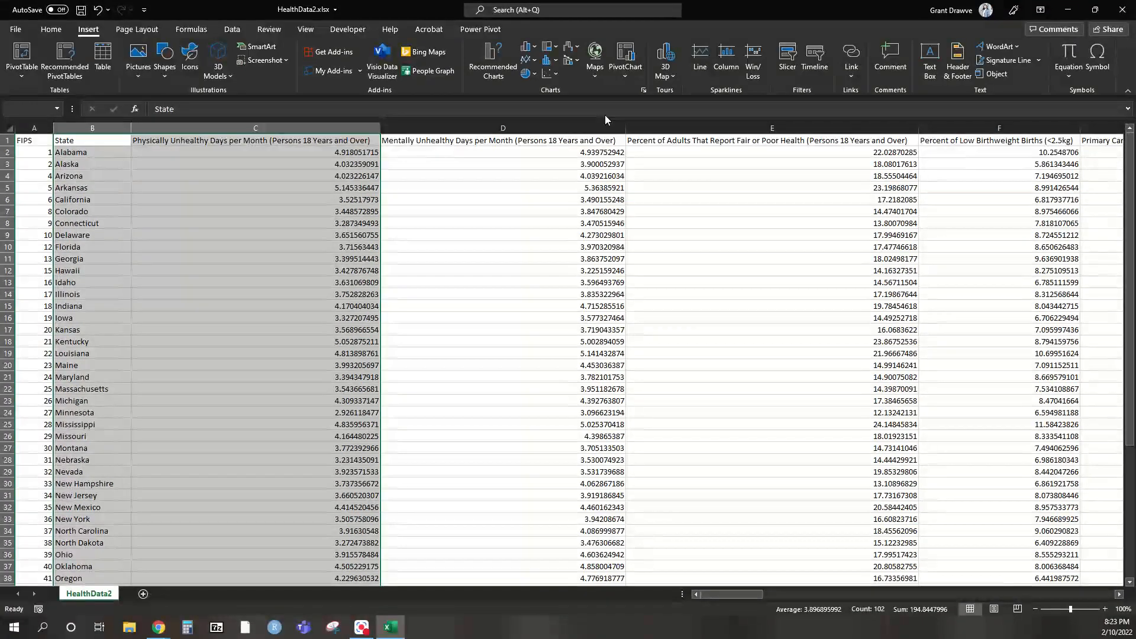
key(alt+F1)
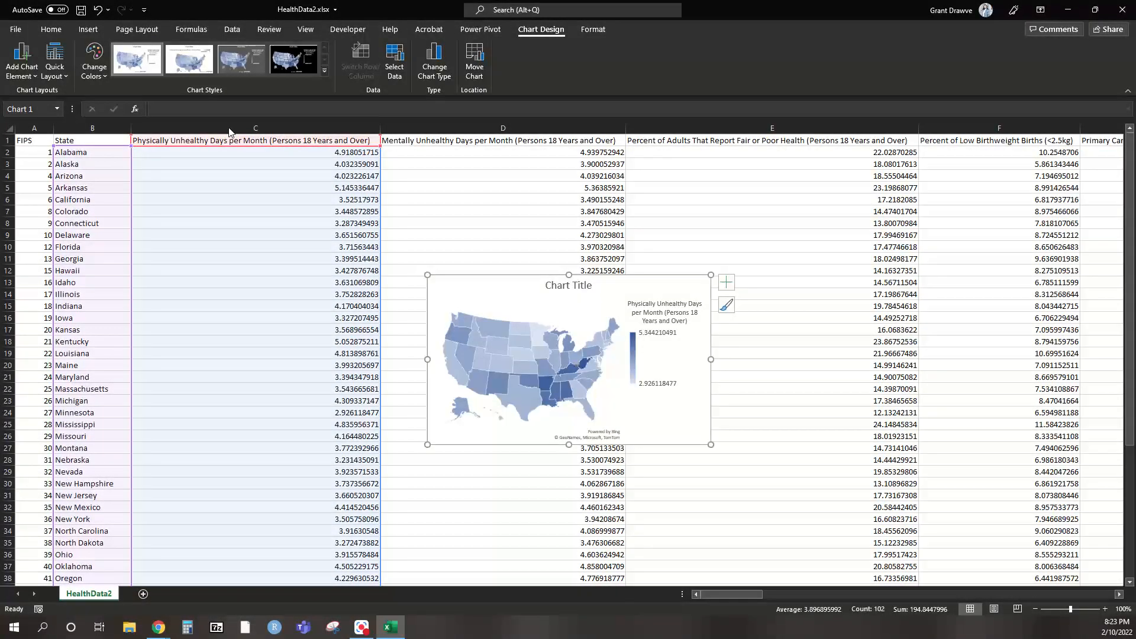
Step: Move the map chart to a new sheet named HealthData_Map
right_click(476, 296)
key(Escape)
right_click(450, 287)
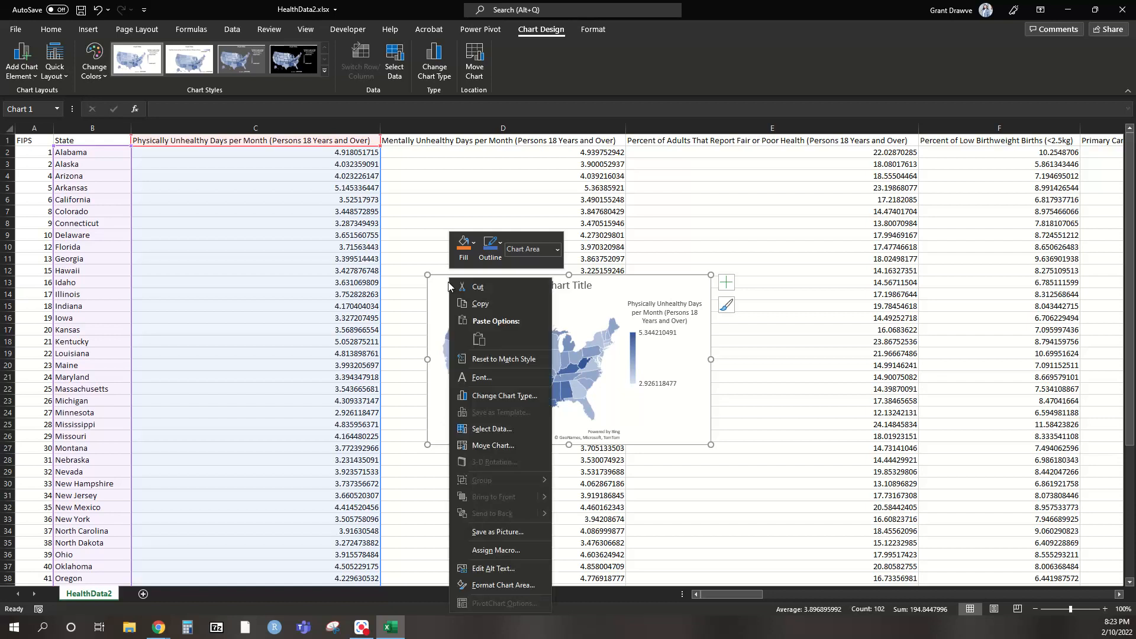
click(518, 451)
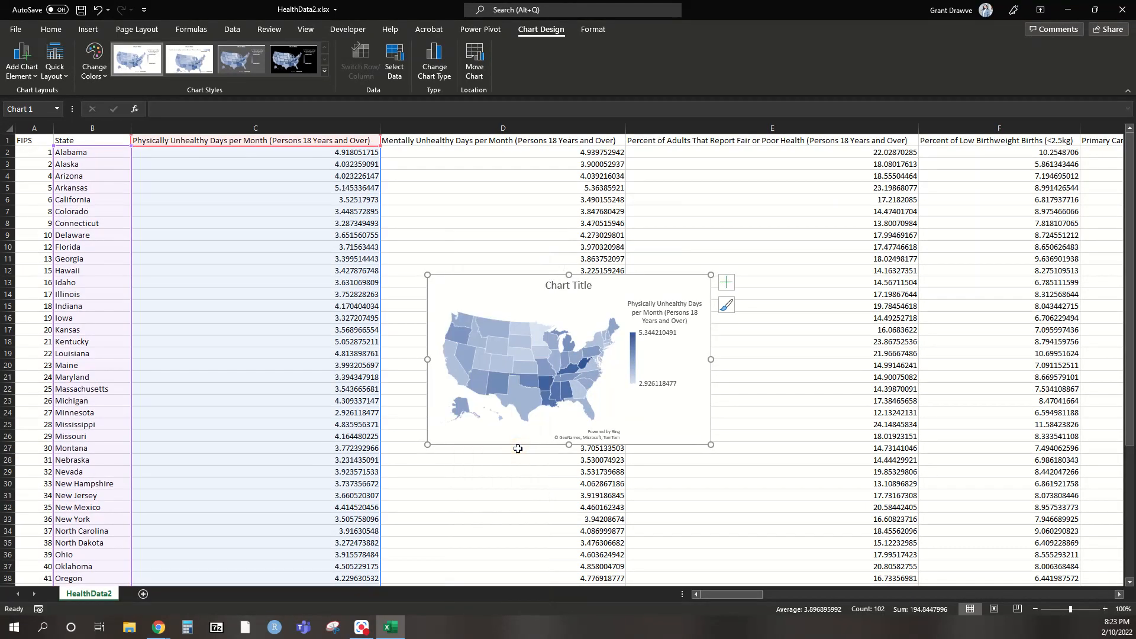
click(468, 431)
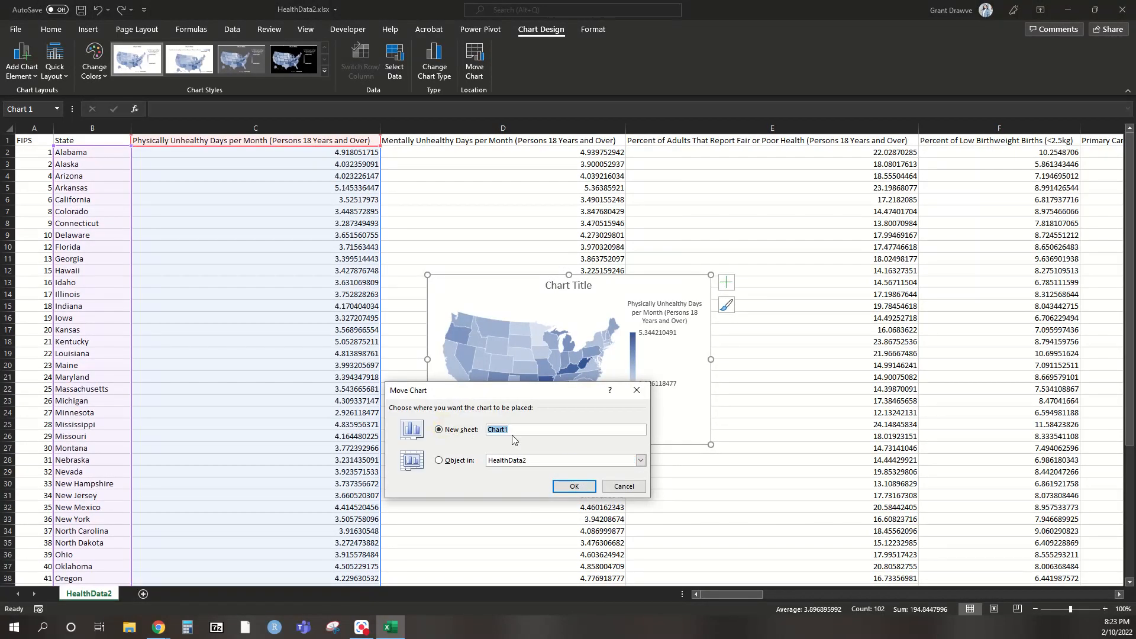
text(HealthData_Map)
key(Escape)
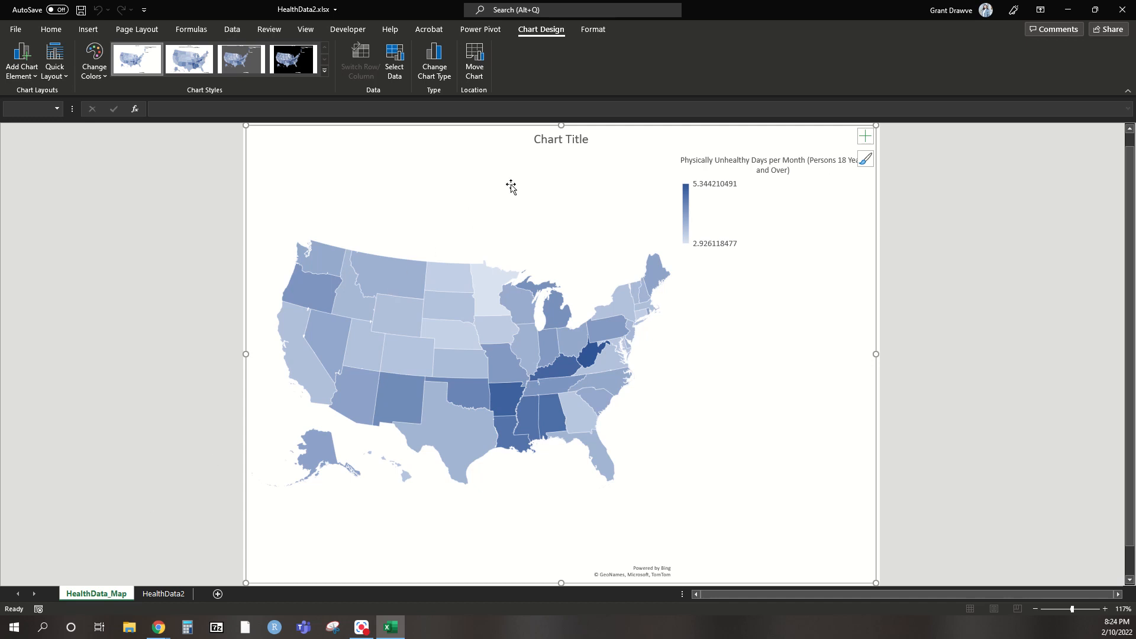
Step: Apply the second chart style, with an enlarged map and a horizontal legend beneath the title
click(555, 142)
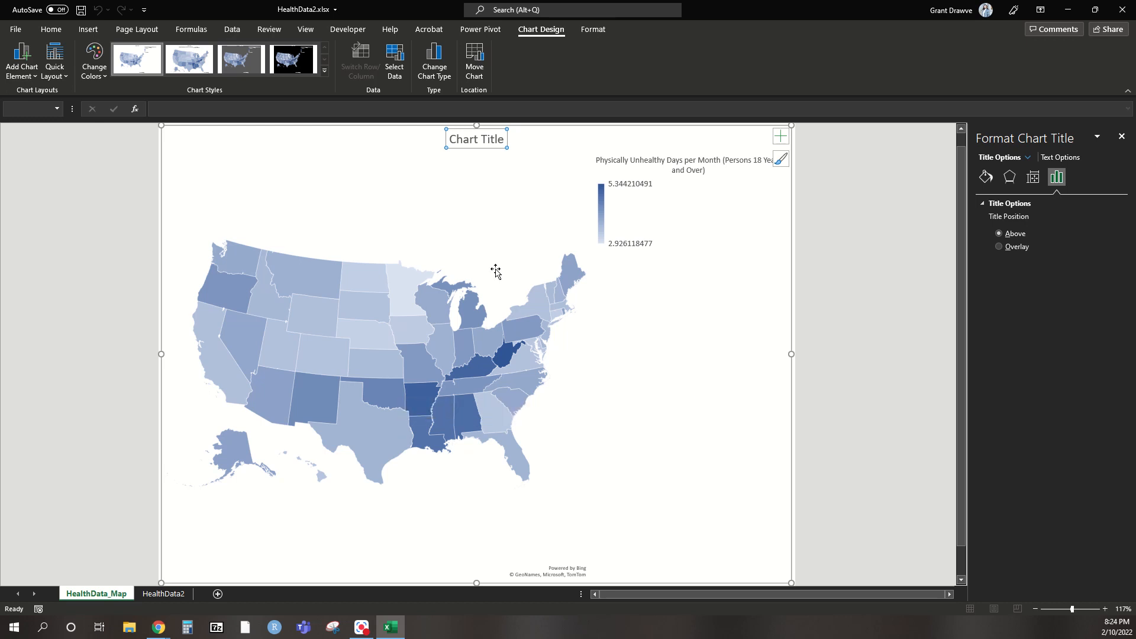
click(847, 189)
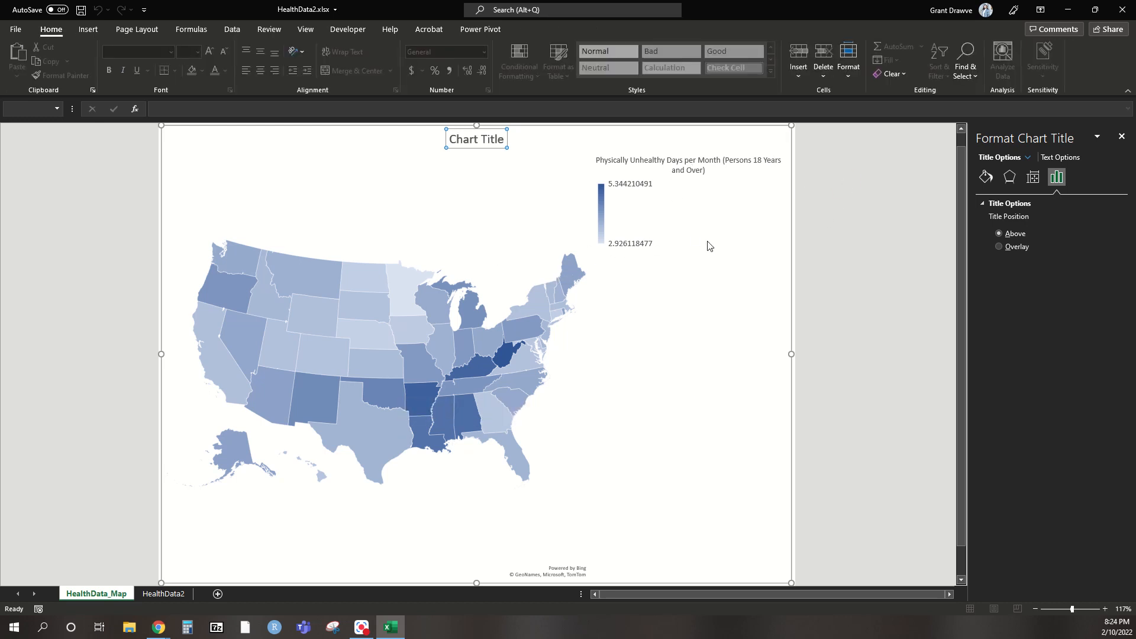
click(718, 170)
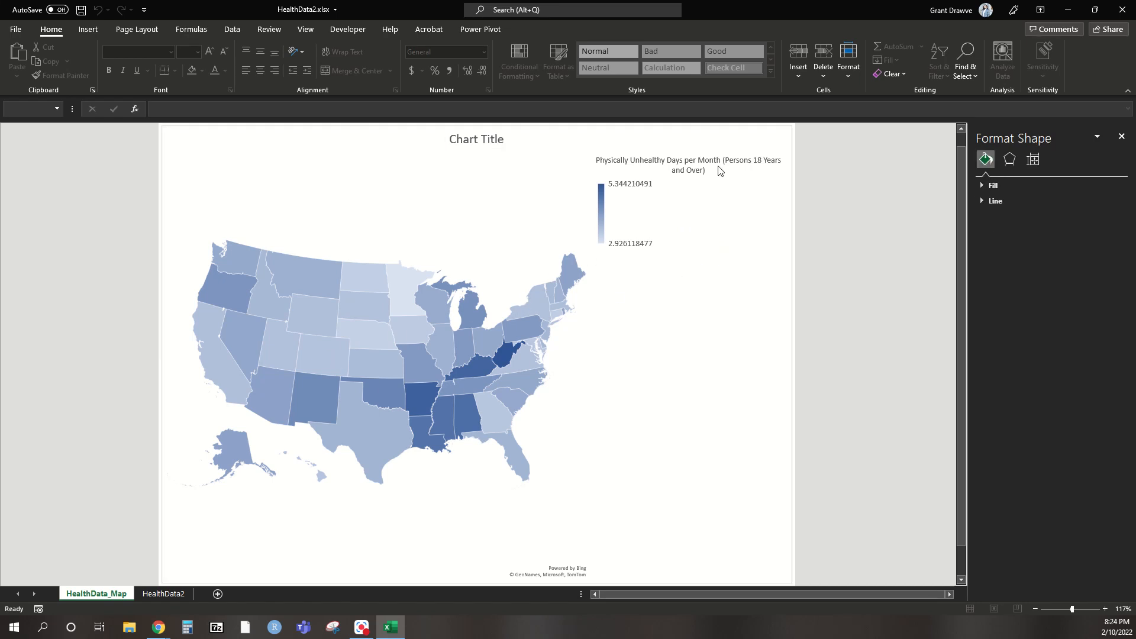
click(670, 158)
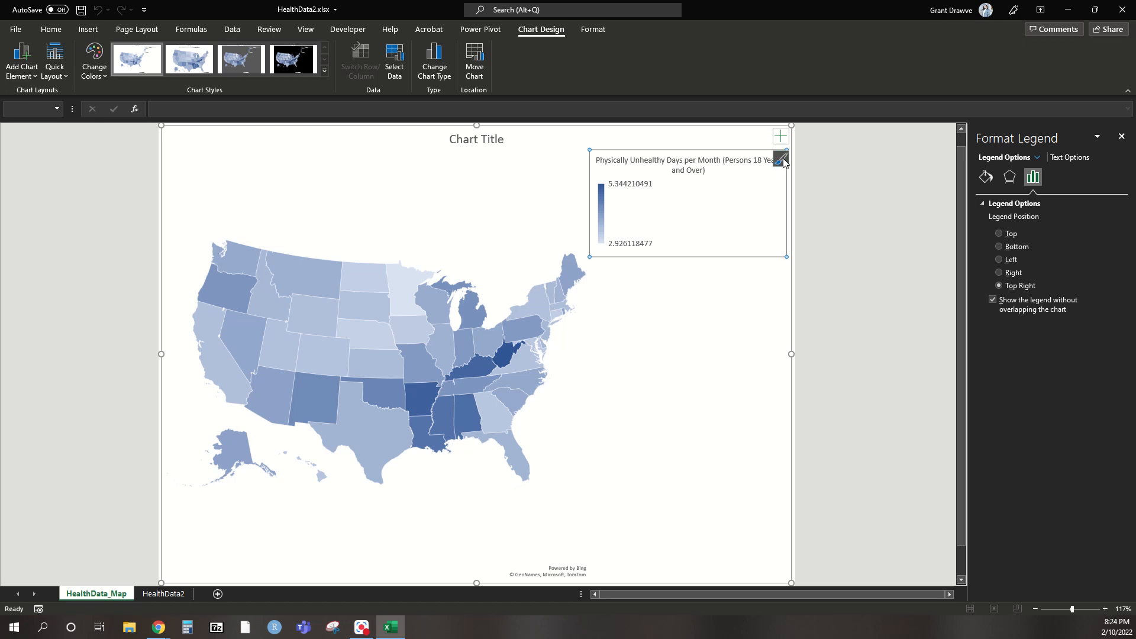
click(782, 160)
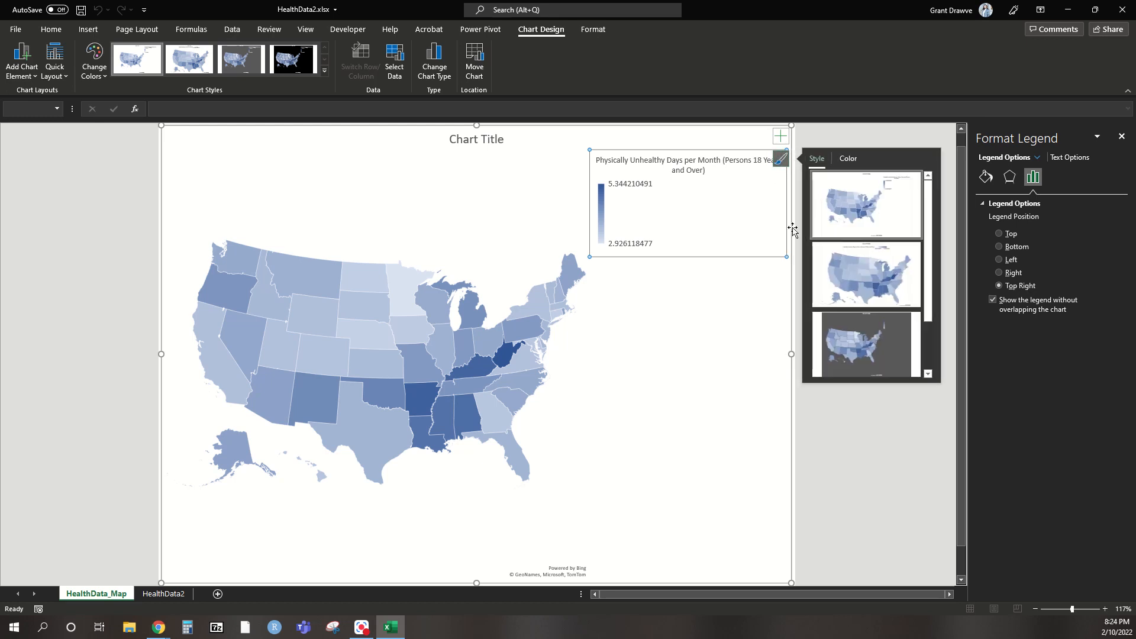
click(866, 274)
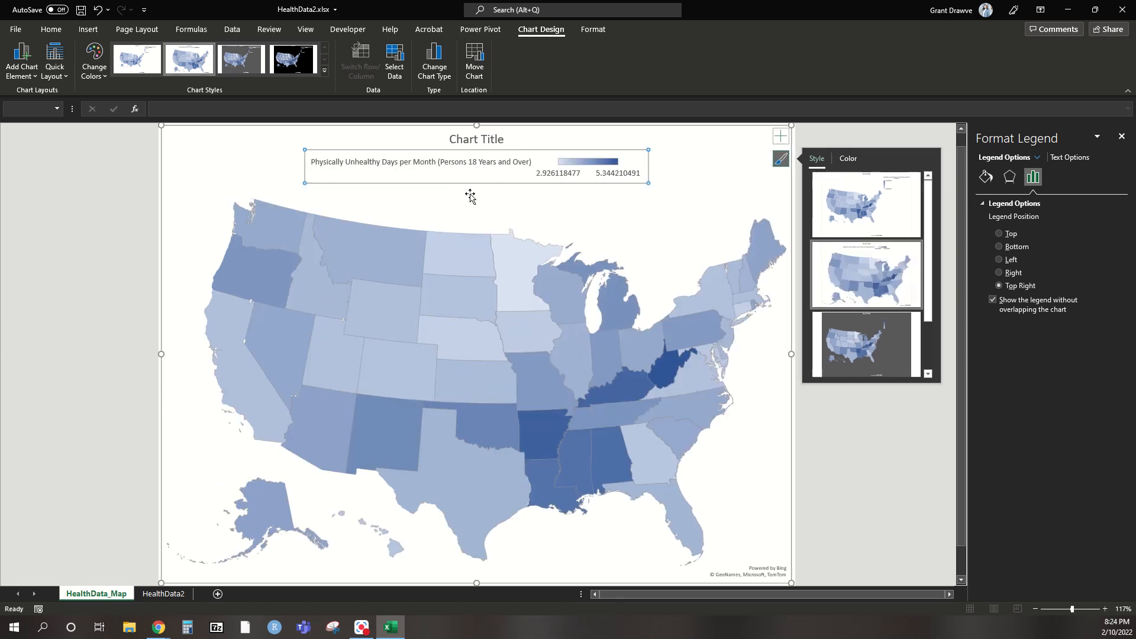
mouse_move(365, 369)
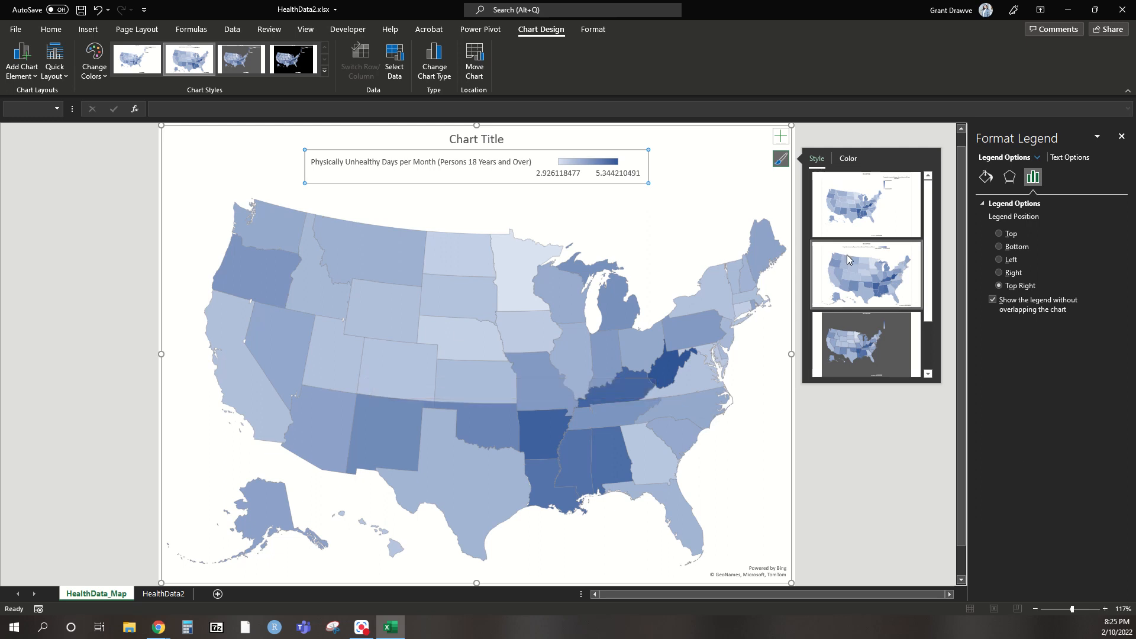
scroll(848, 259, down, 1)
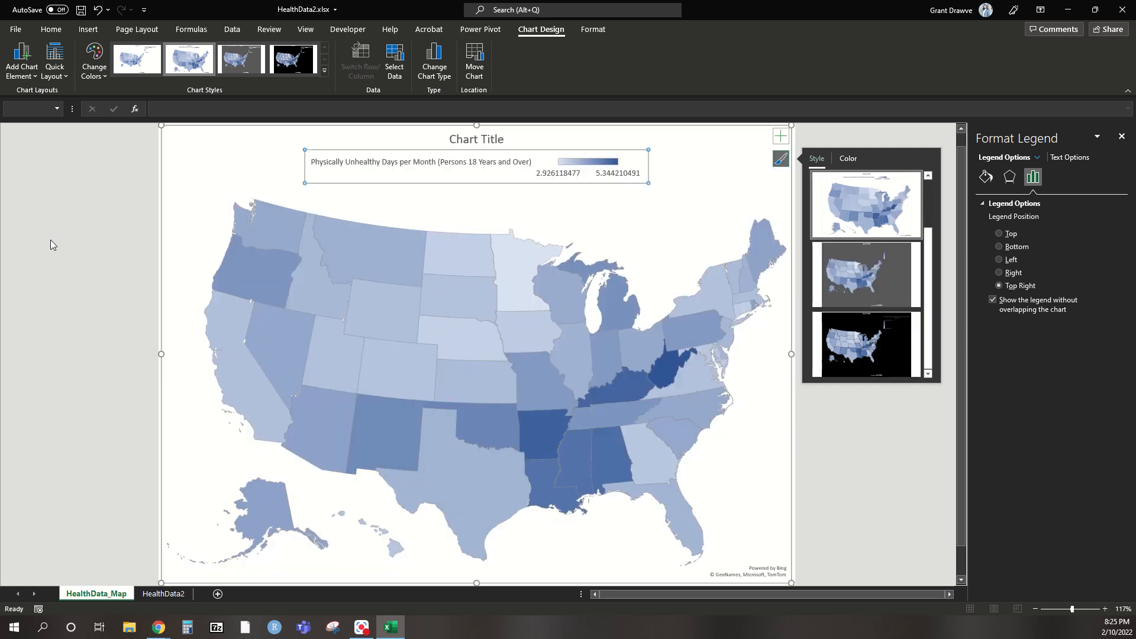
click(109, 259)
click(108, 259)
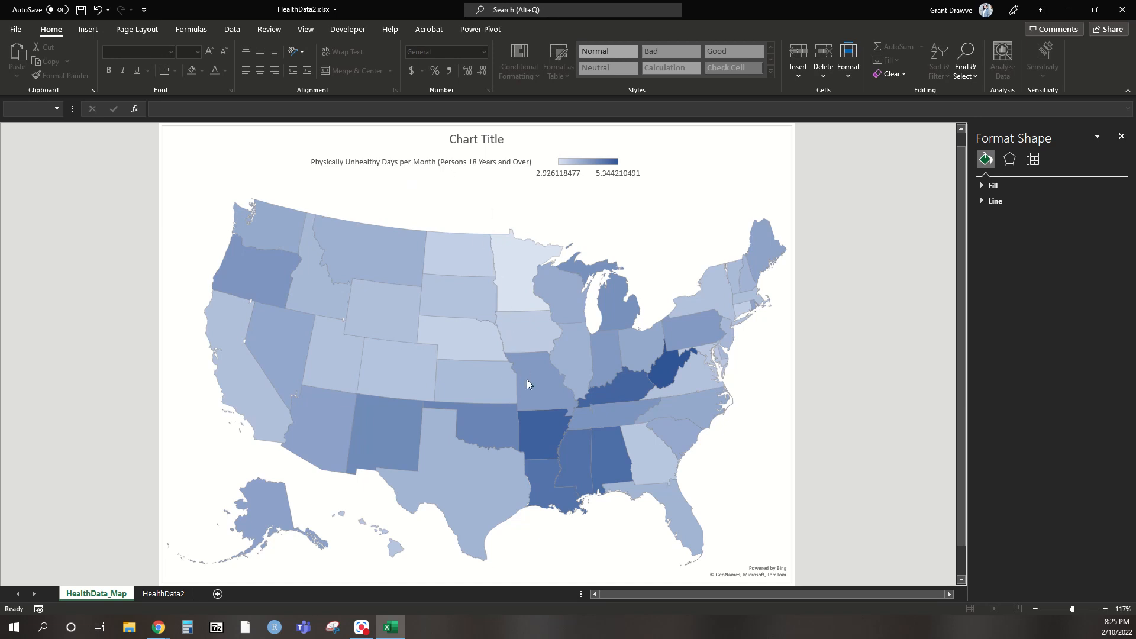
right_click(517, 293)
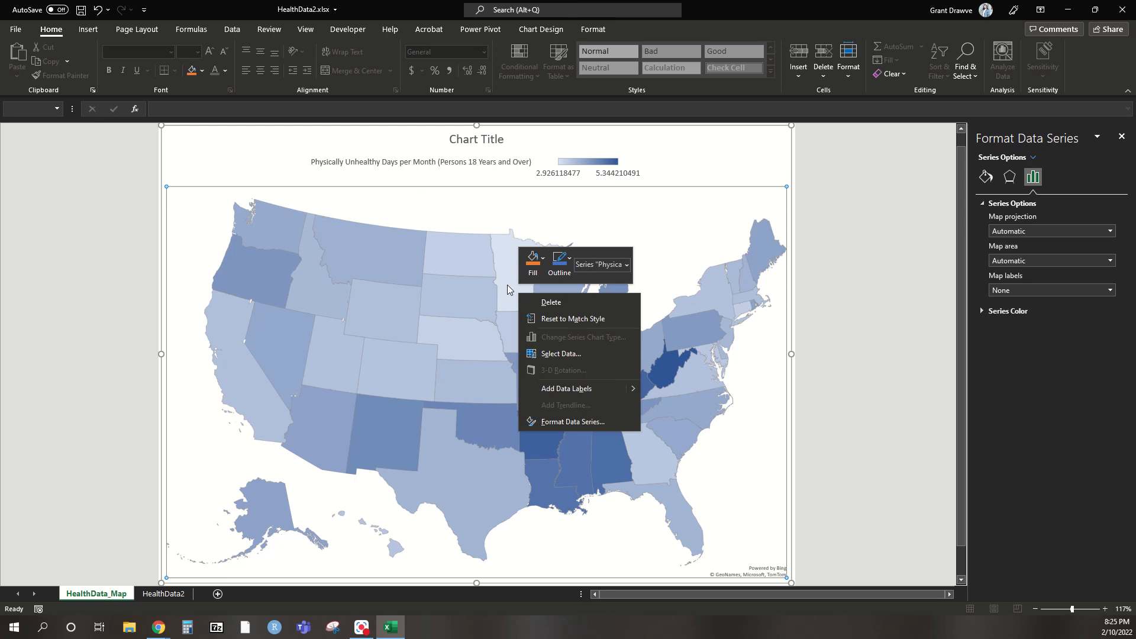
click(540, 179)
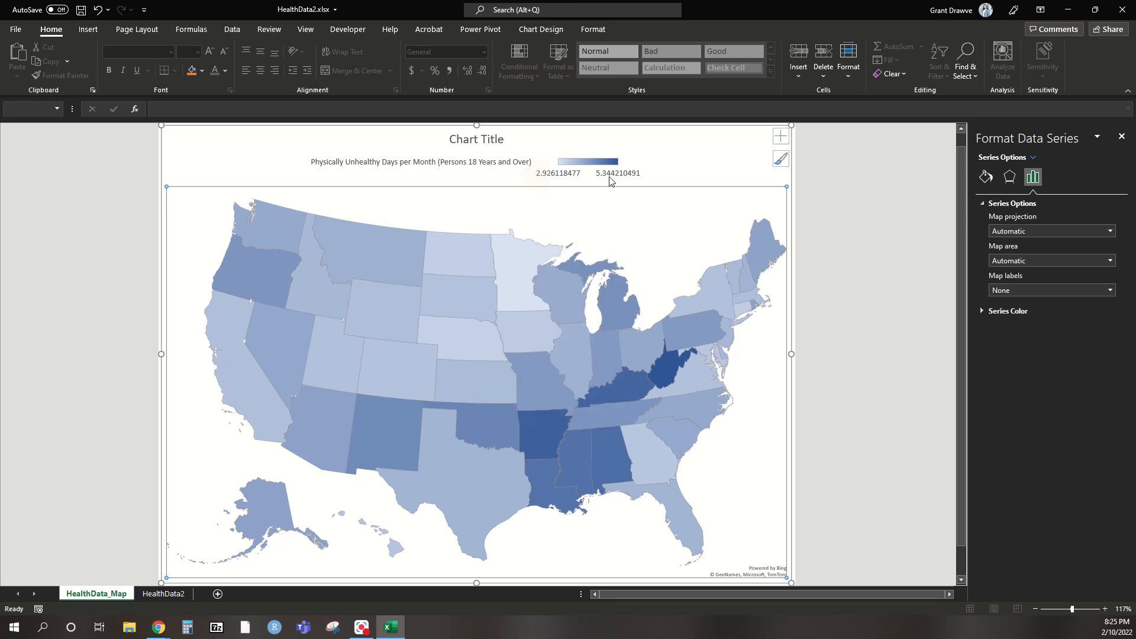
click(610, 181)
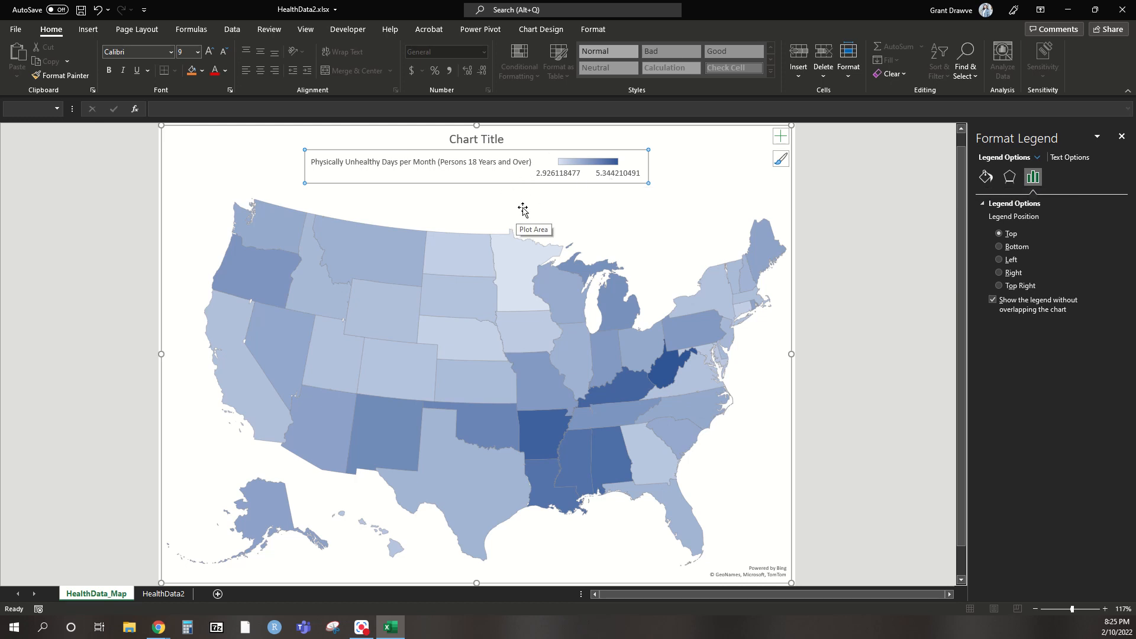
Step: Show all Physically Unhealthy Days per Month values in HealthData2 with two decimal places, and return to the HealthData_Map sheet
click(166, 595)
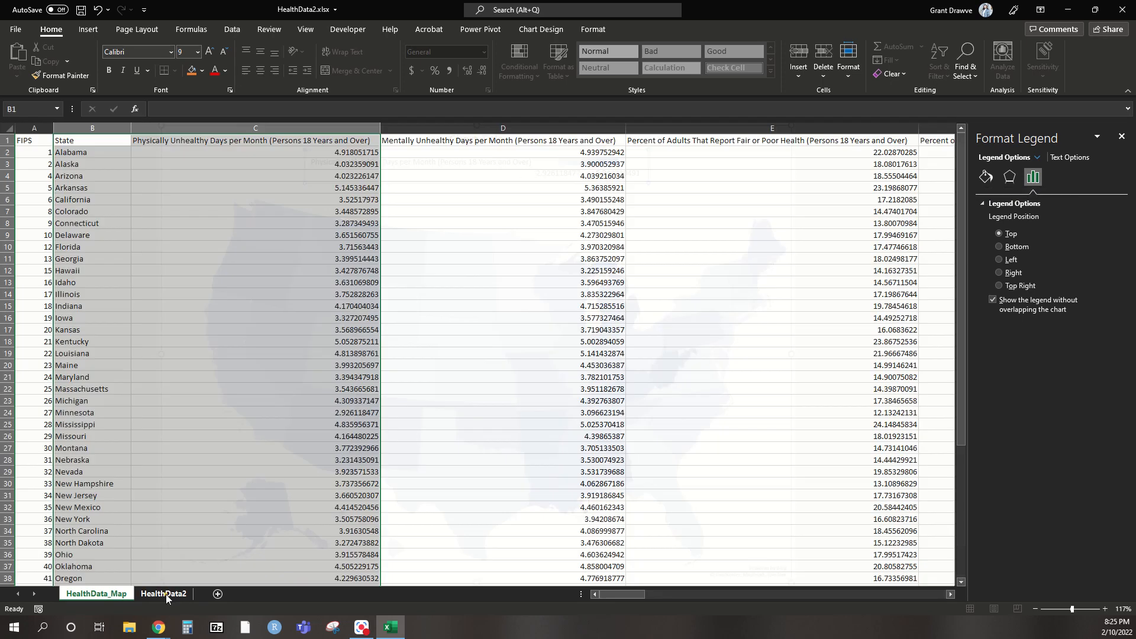
click(331, 152)
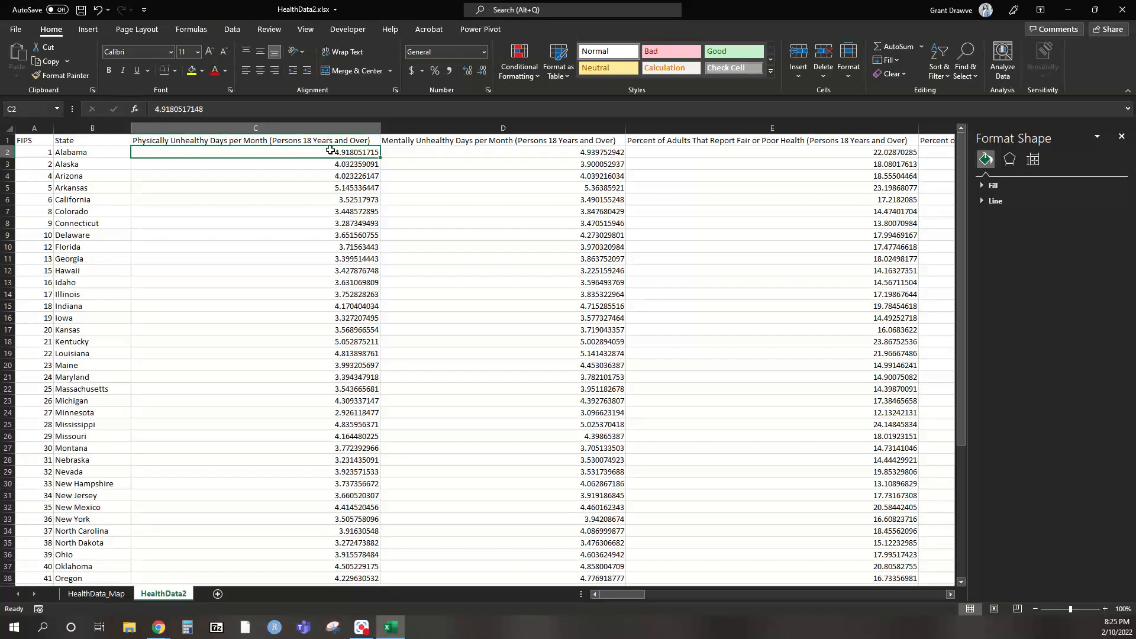
key(ctrl+shift+Down)
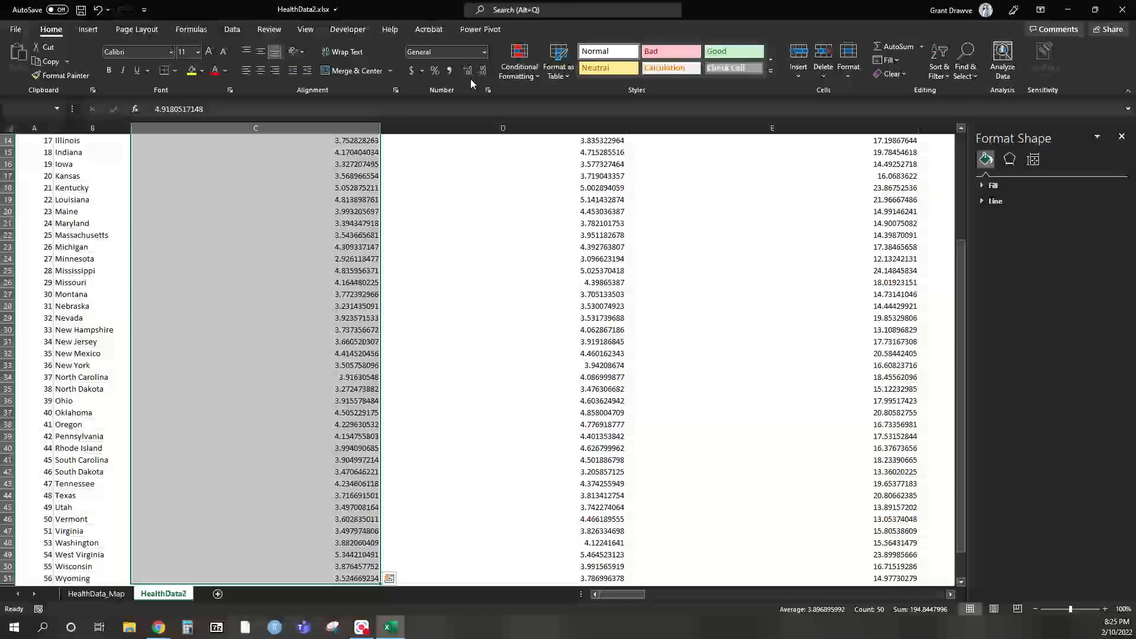
click(479, 72)
click(480, 72)
click(480, 72)
click(481, 74)
click(480, 74)
click(480, 74)
click(480, 74)
click(77, 596)
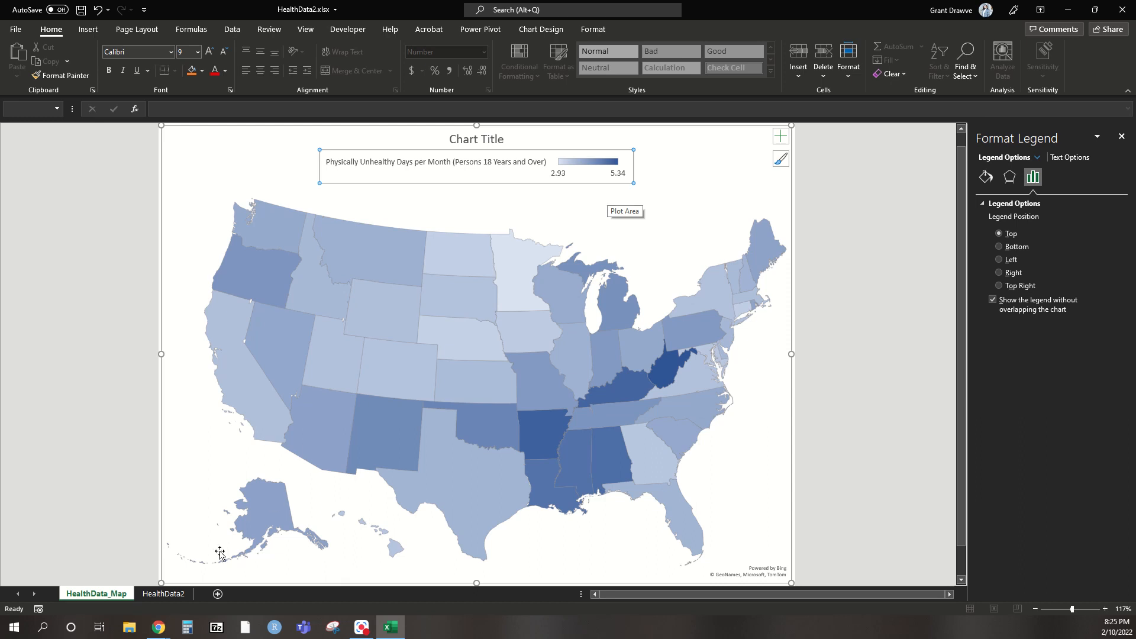
Step: Add data labels showing each state's value to the map series
click(468, 247)
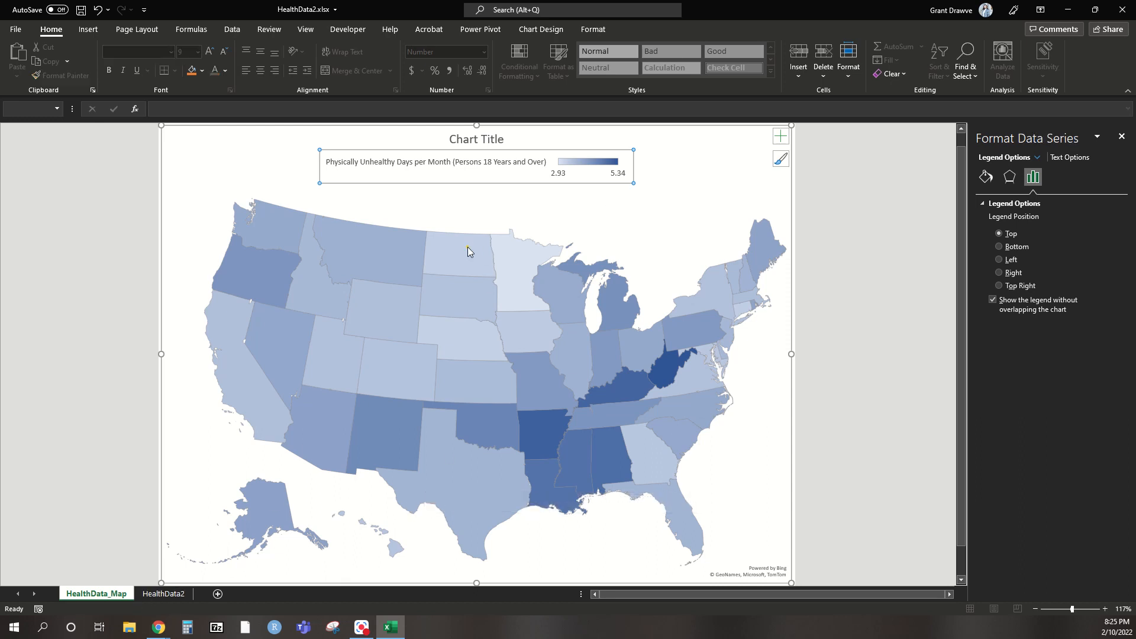
right_click(431, 259)
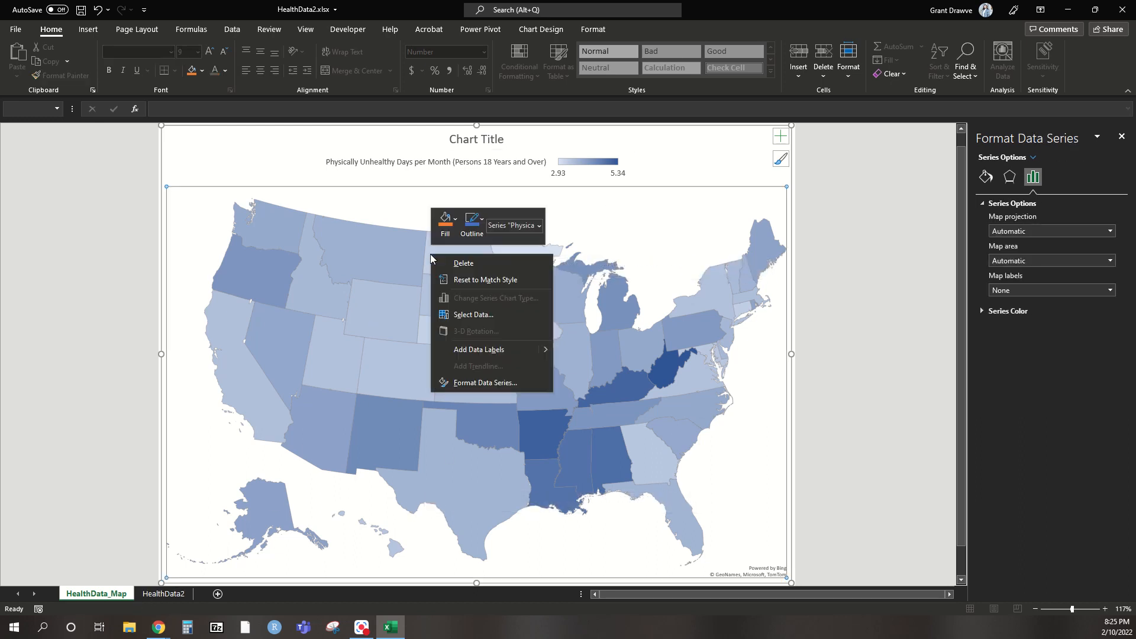
click(508, 350)
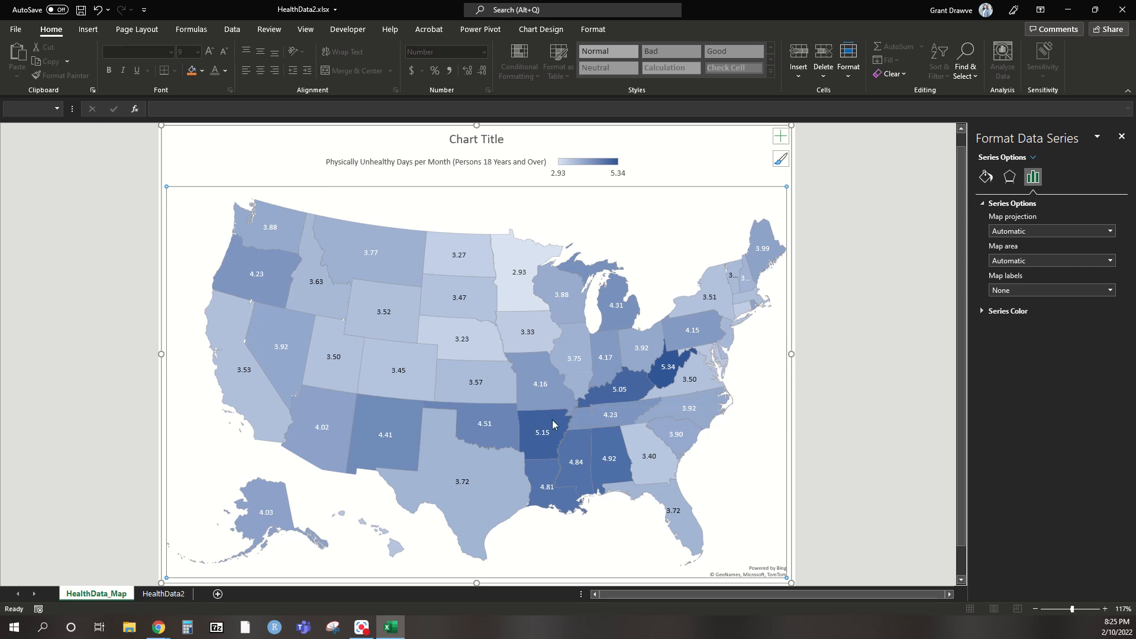
mouse_move(541, 439)
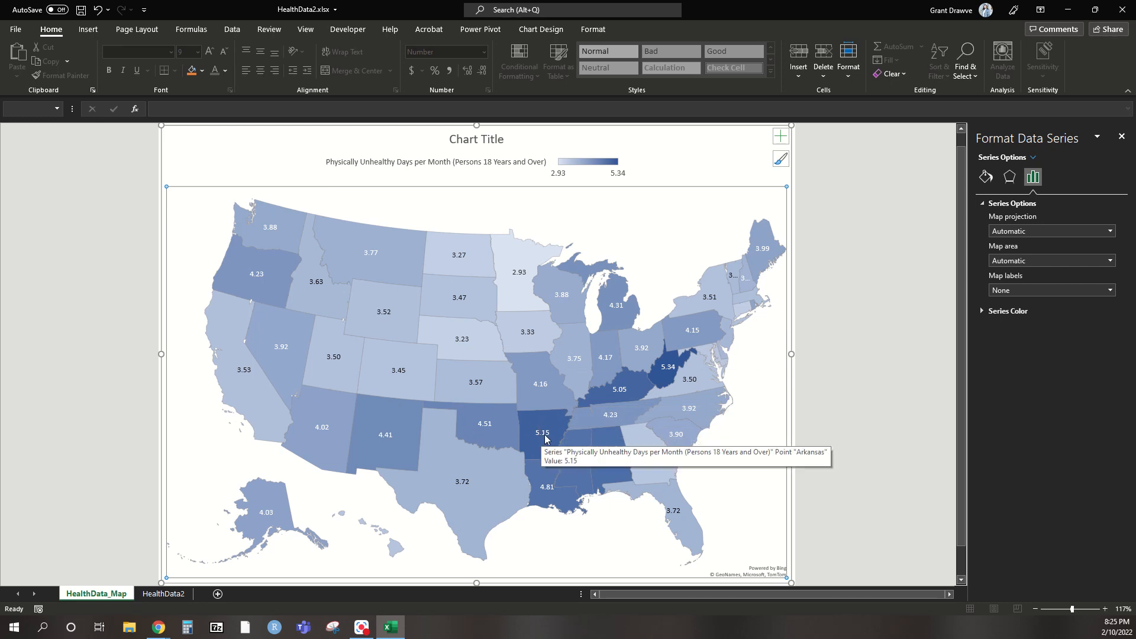
mouse_move(474, 388)
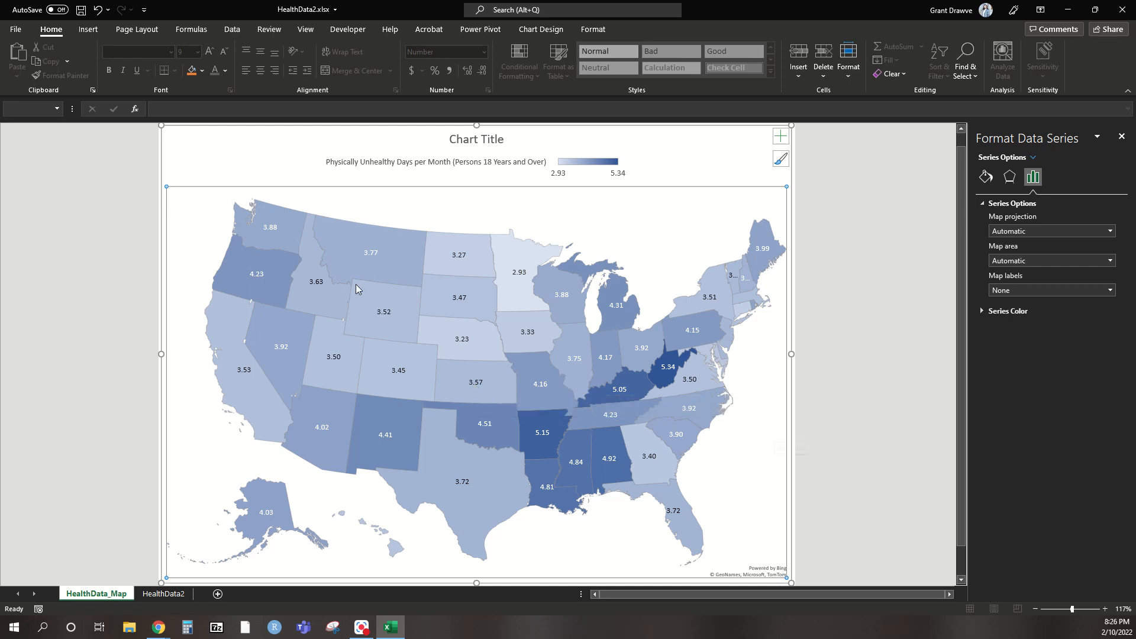
click(172, 594)
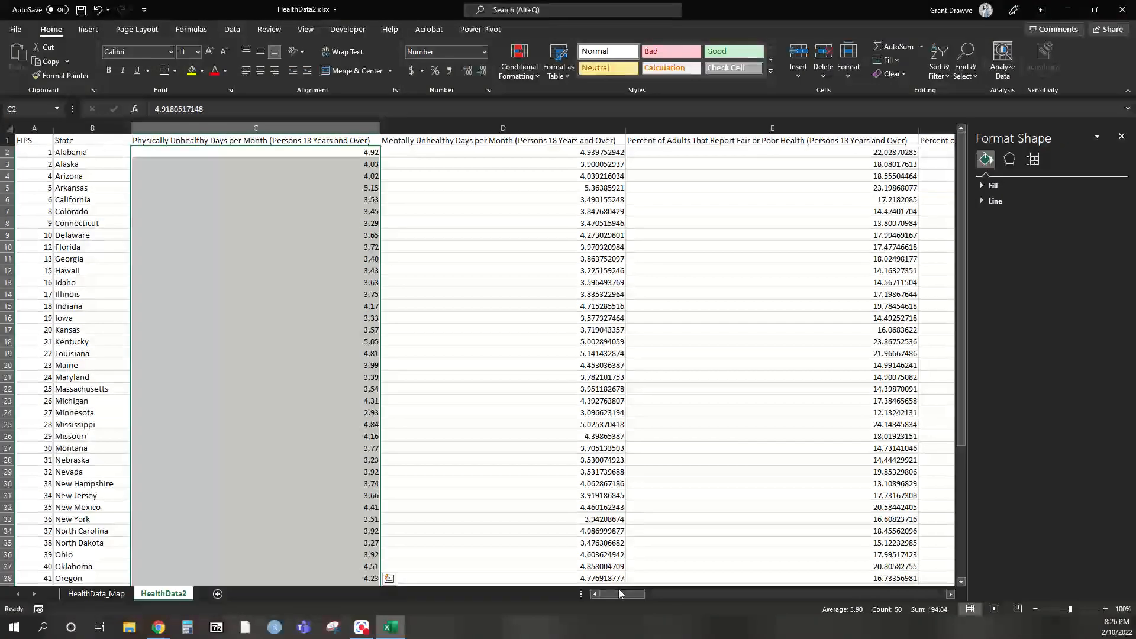
mouse_move(622, 595)
mouse_down()
mouse_move(676, 592)
mouse_move(610, 595)
mouse_up()
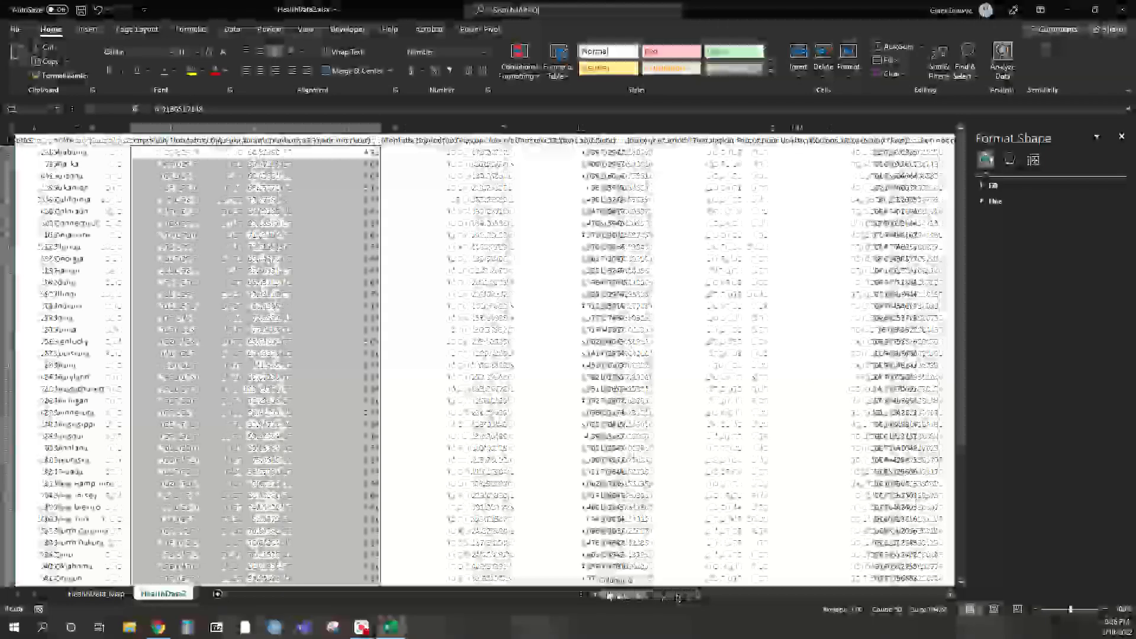
click(87, 595)
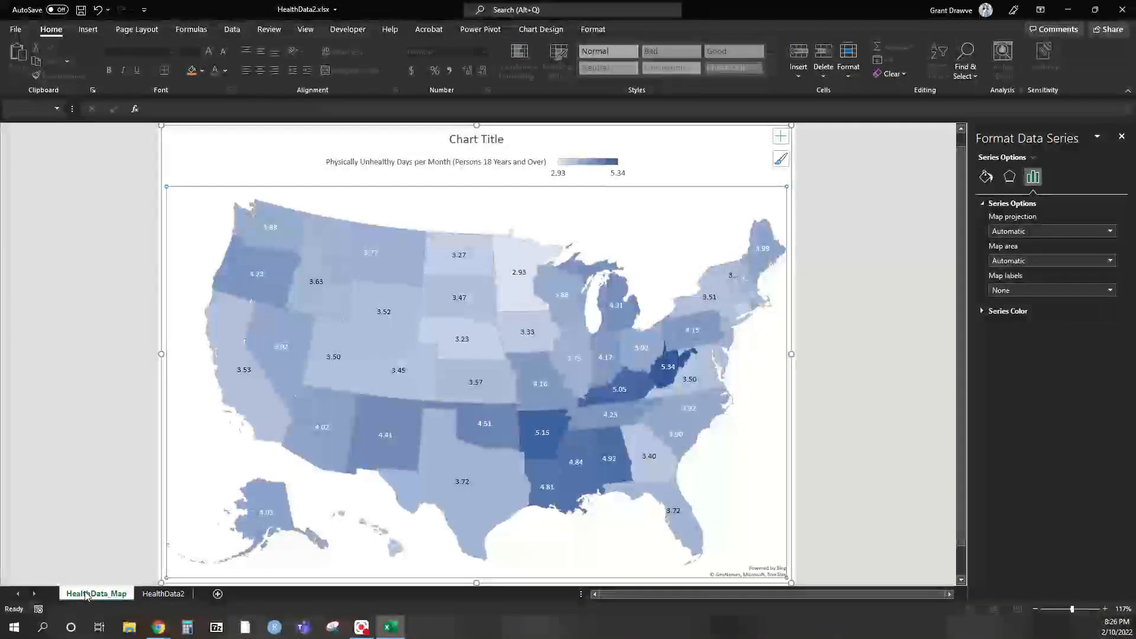
click(464, 144)
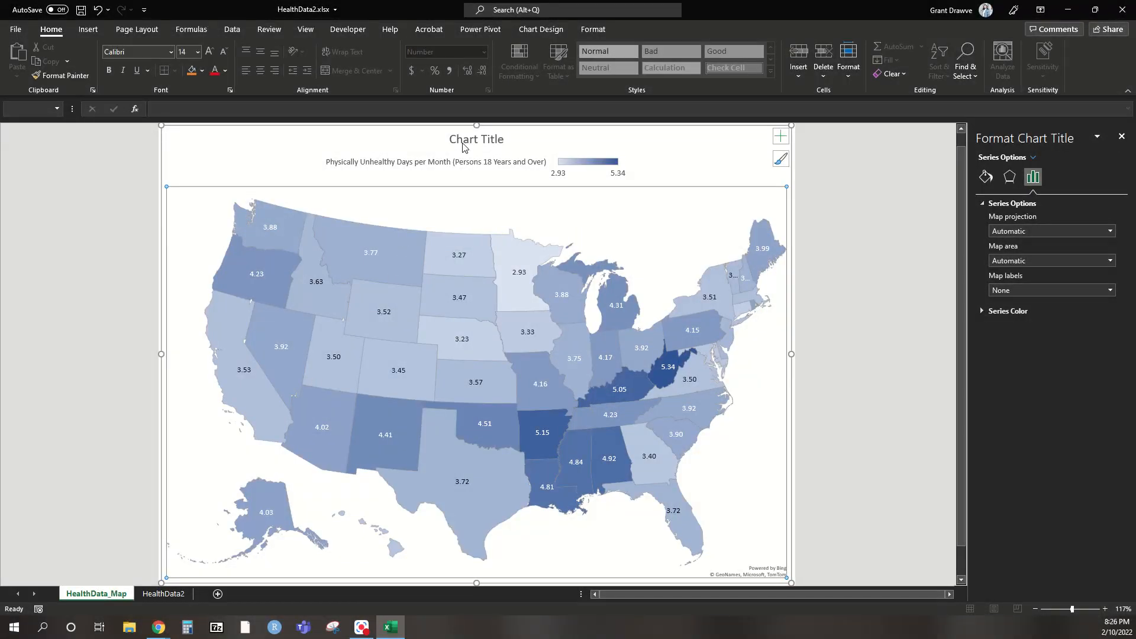
click(299, 133)
click(541, 29)
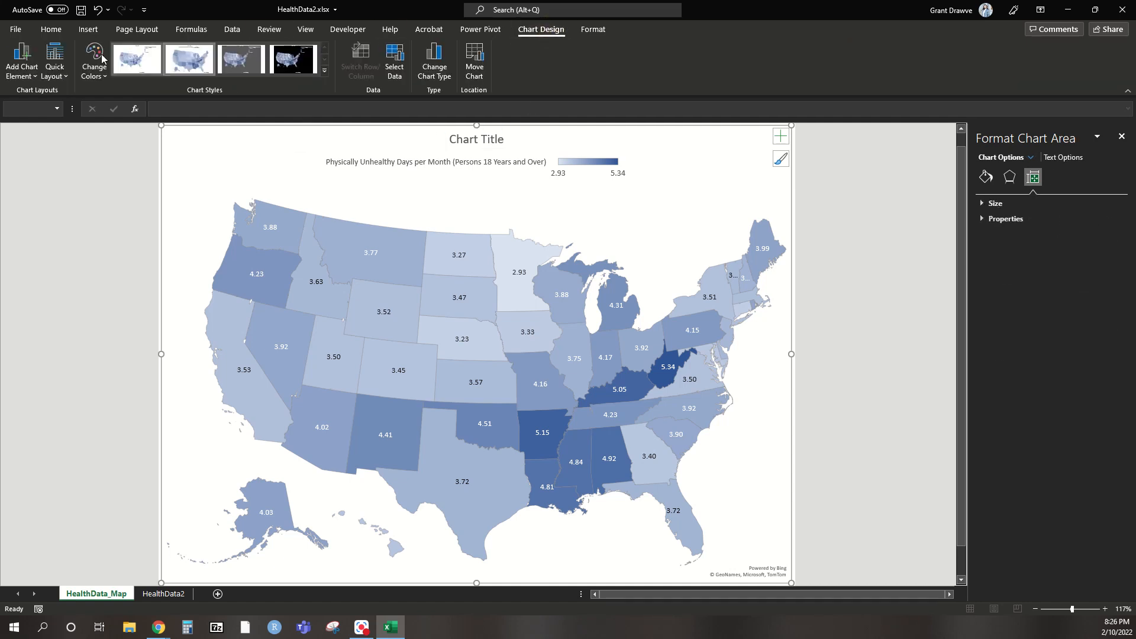
click(95, 75)
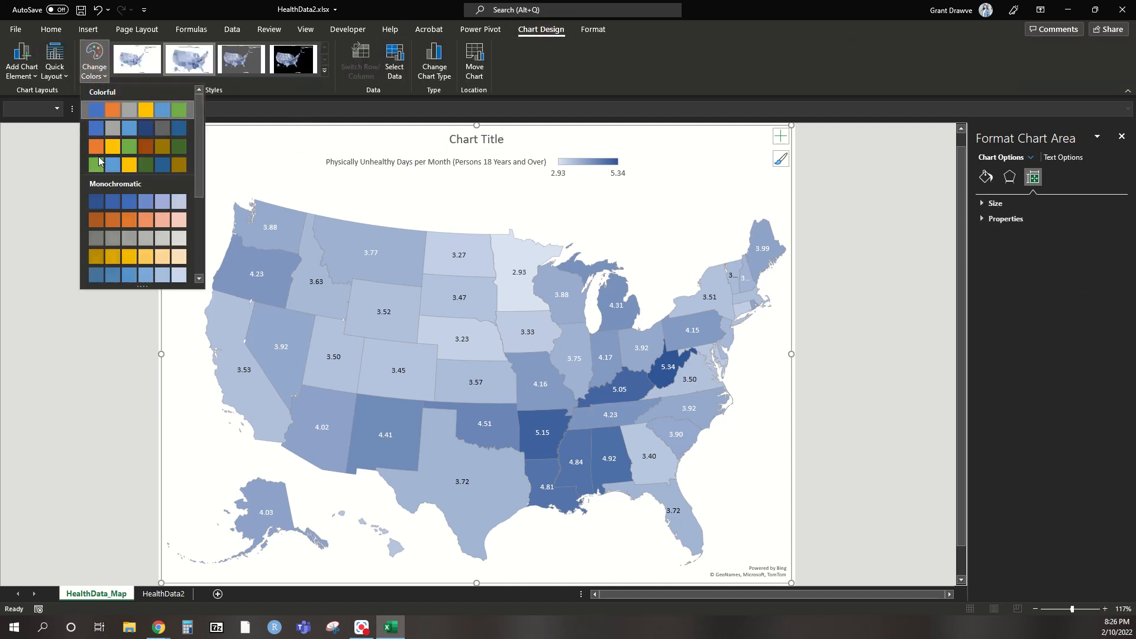
click(591, 34)
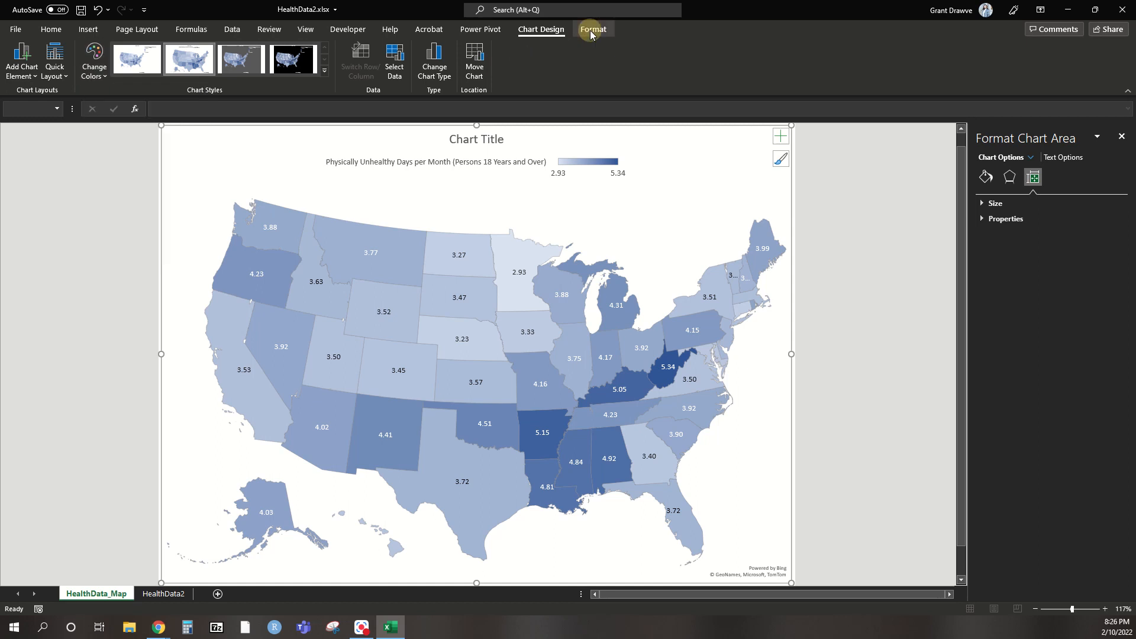
click(591, 30)
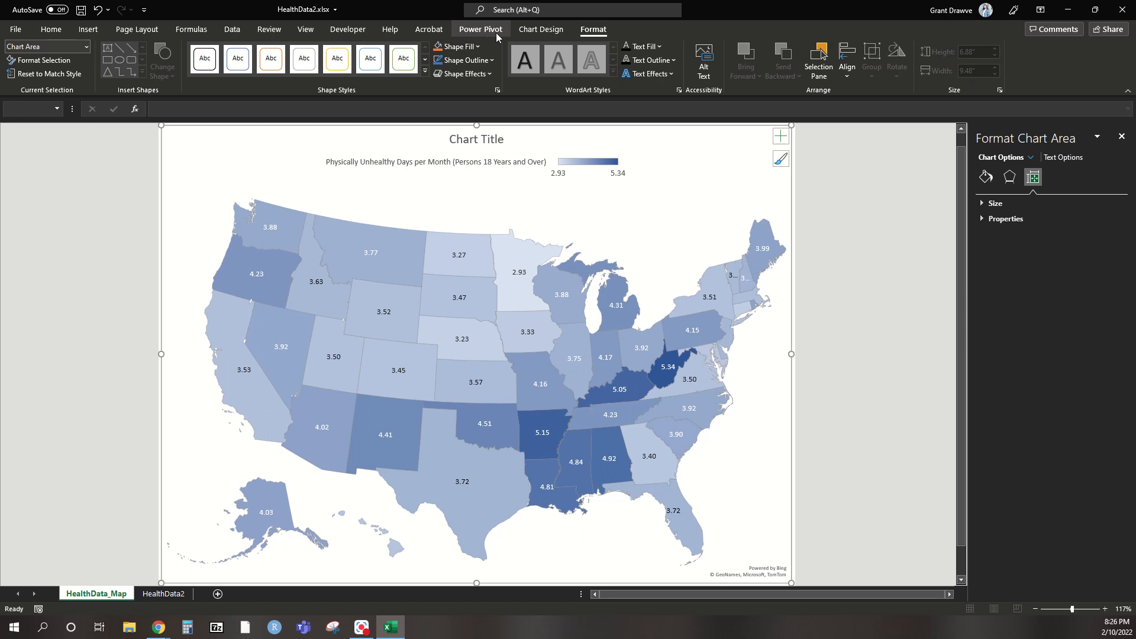
click(541, 30)
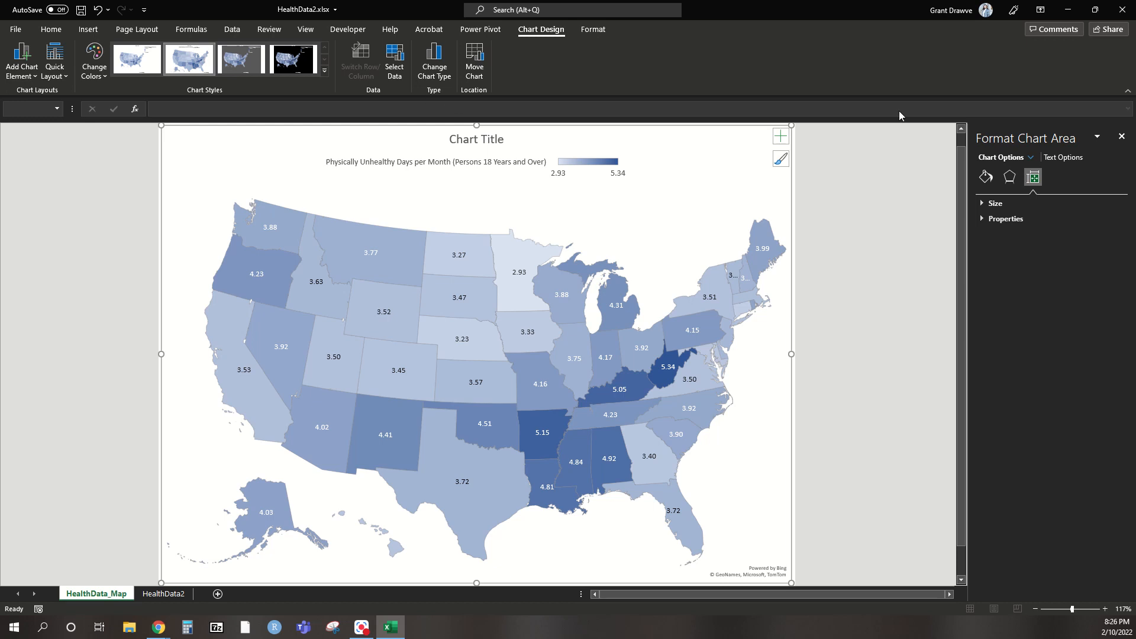
Step: Switch to Chrome and review the In-Class Work Through instructions for the Census 2020 Preliminary exercise on Arkansas counties
click(1069, 10)
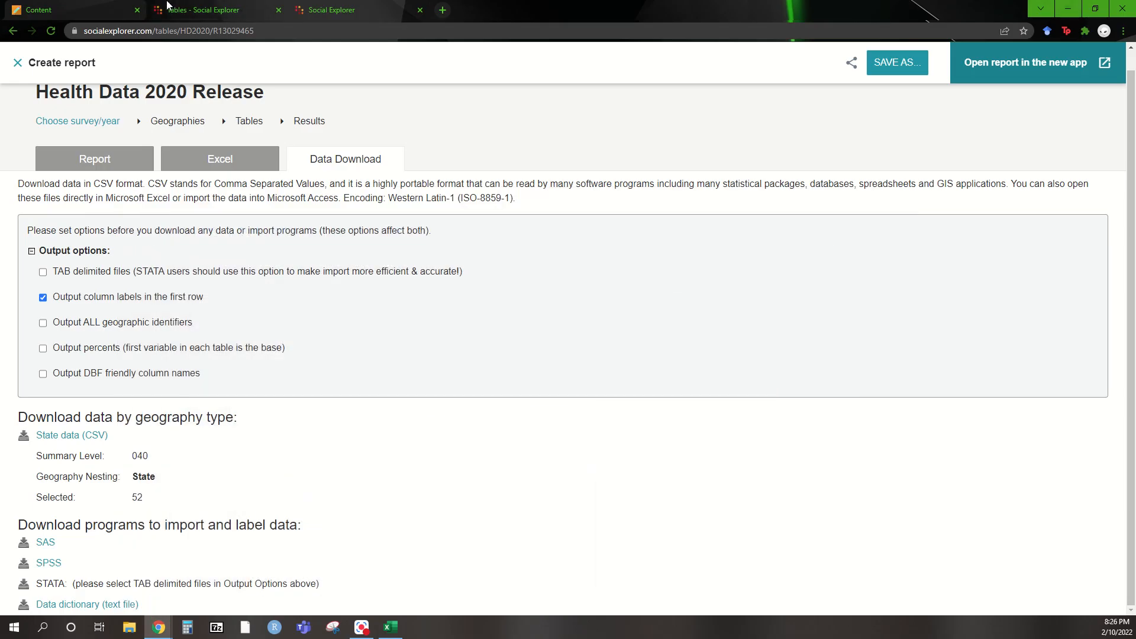
click(57, 9)
scroll(691, 332, down, 3)
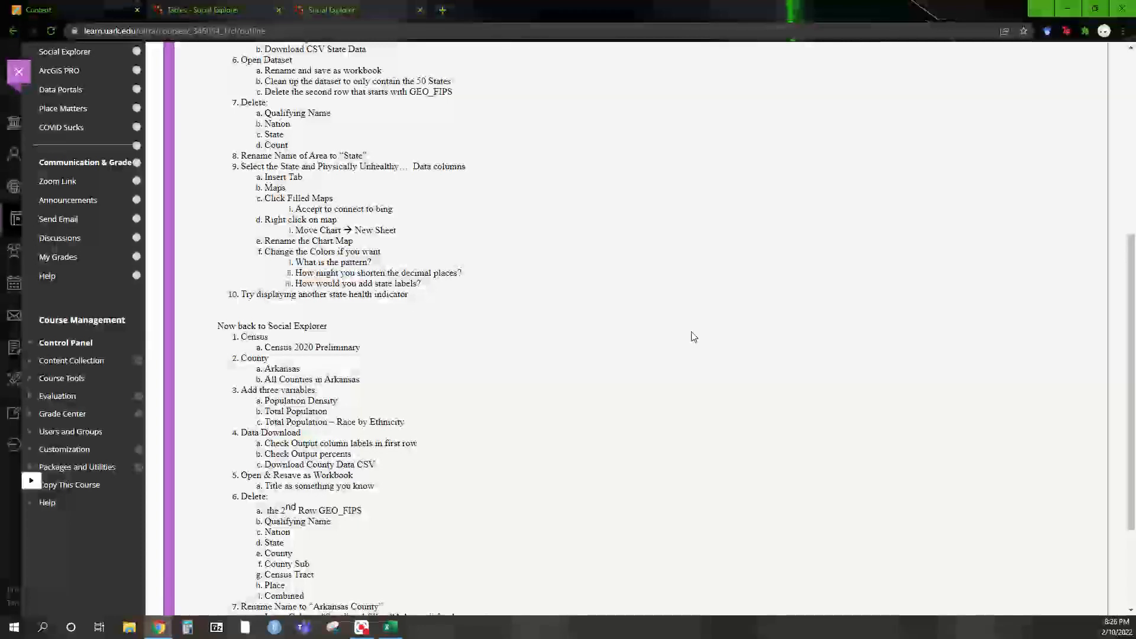
scroll(398, 191, up, 2)
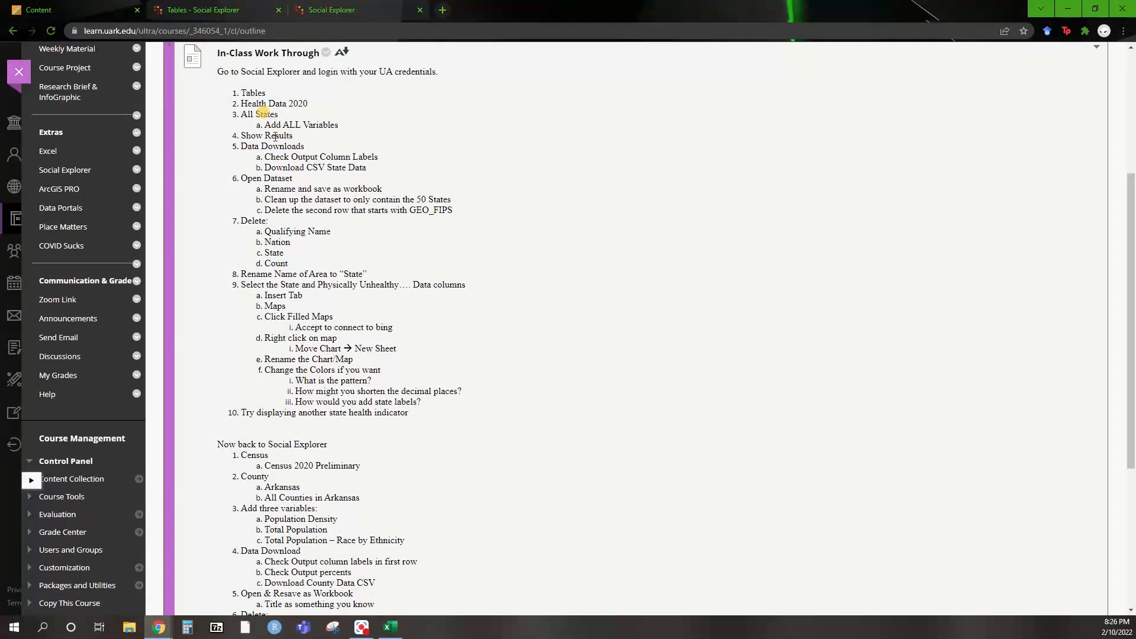
scroll(390, 294, down, 1)
scroll(390, 294, down, 3)
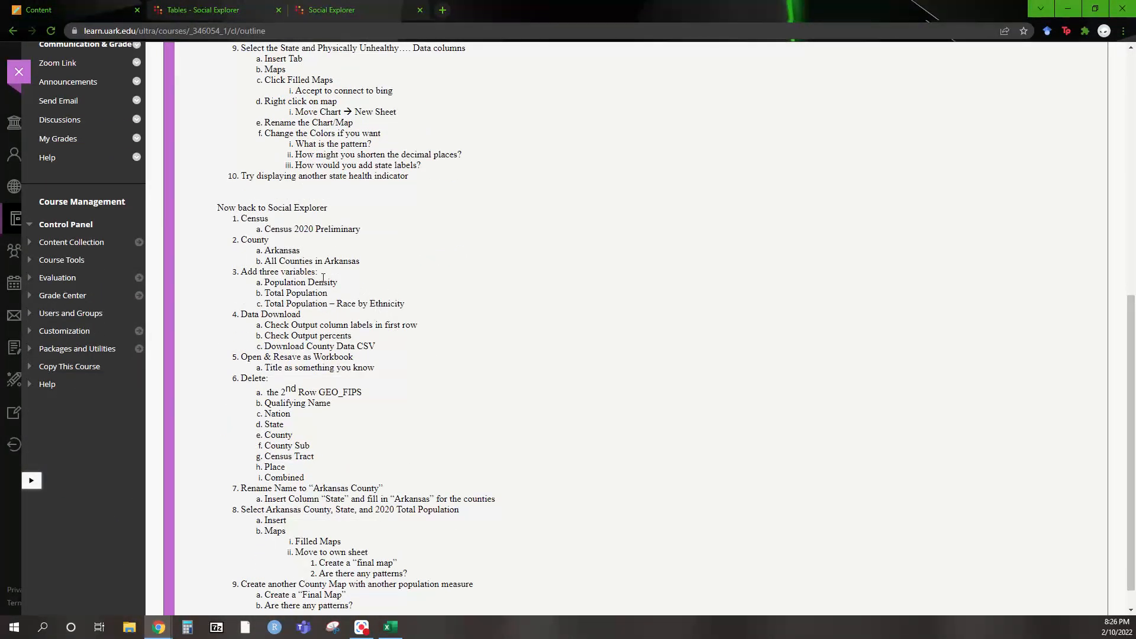
double_click(284, 262)
double_click(276, 230)
drag(266, 392, 381, 469)
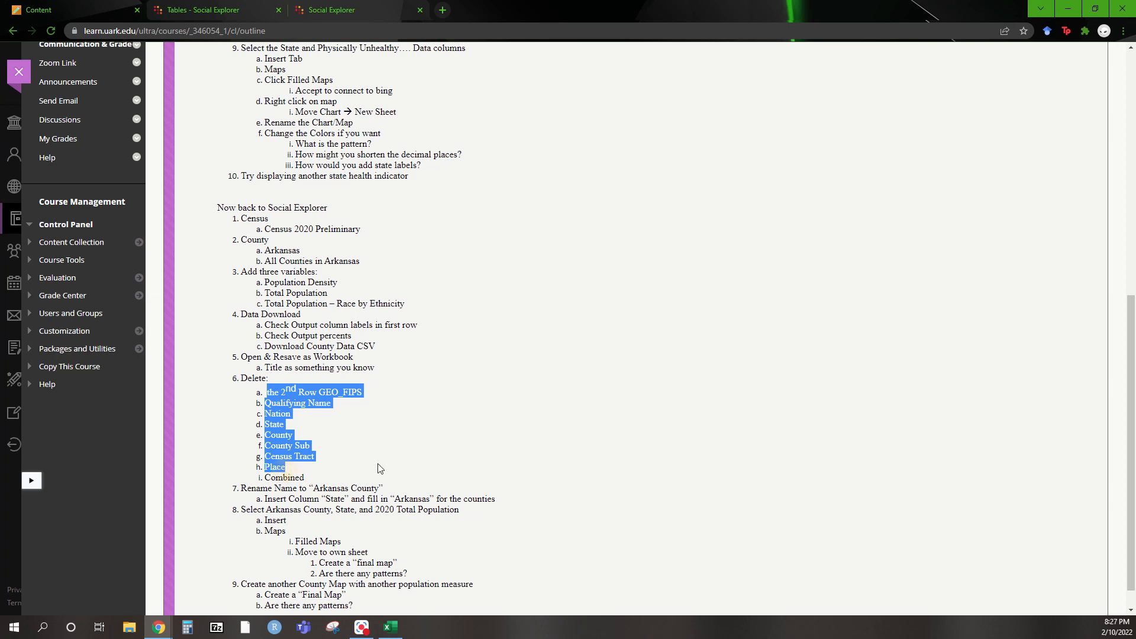
click(378, 466)
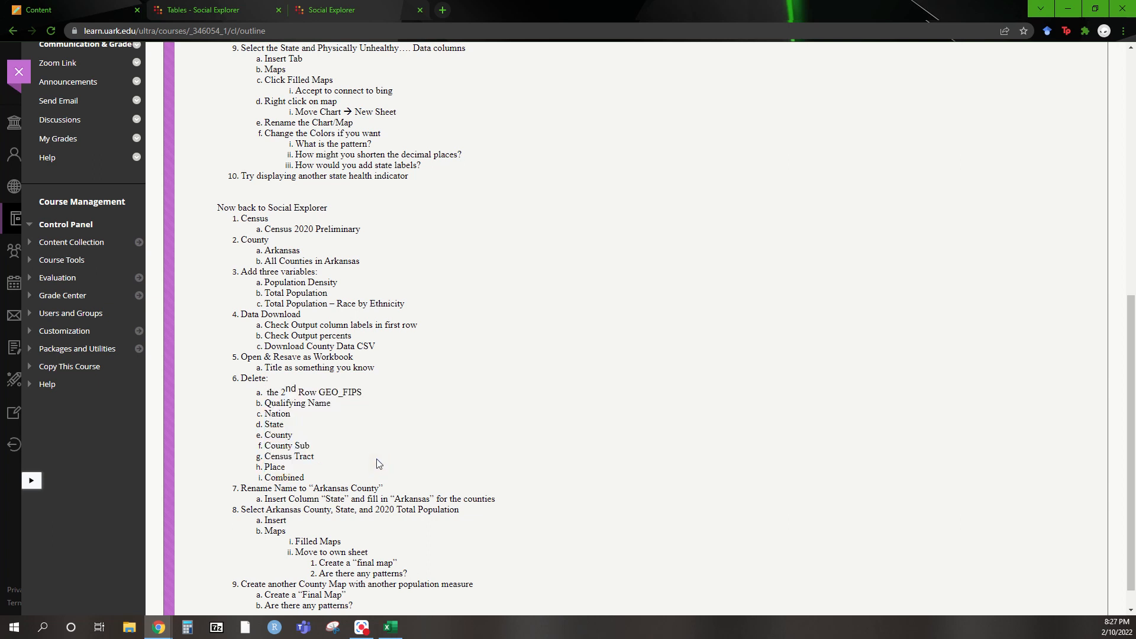
scroll(372, 461, up, 15)
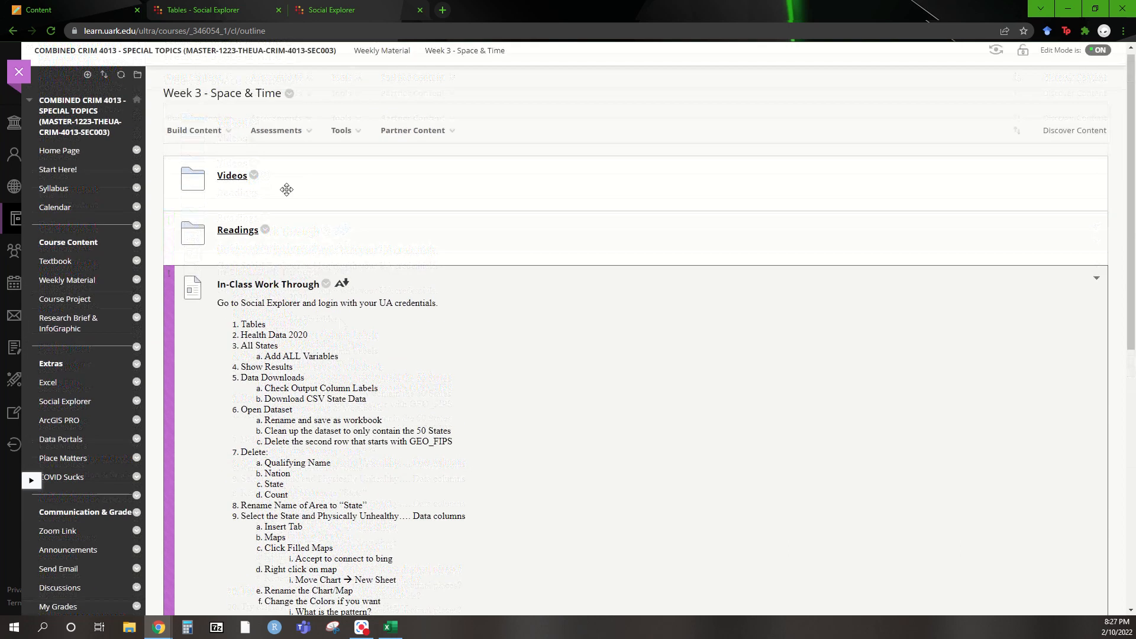
Step: Close the finished Health Data report and begin a Census 2020 - Preliminary report from Social Explorer's U.S. Decennial Census tables
click(209, 6)
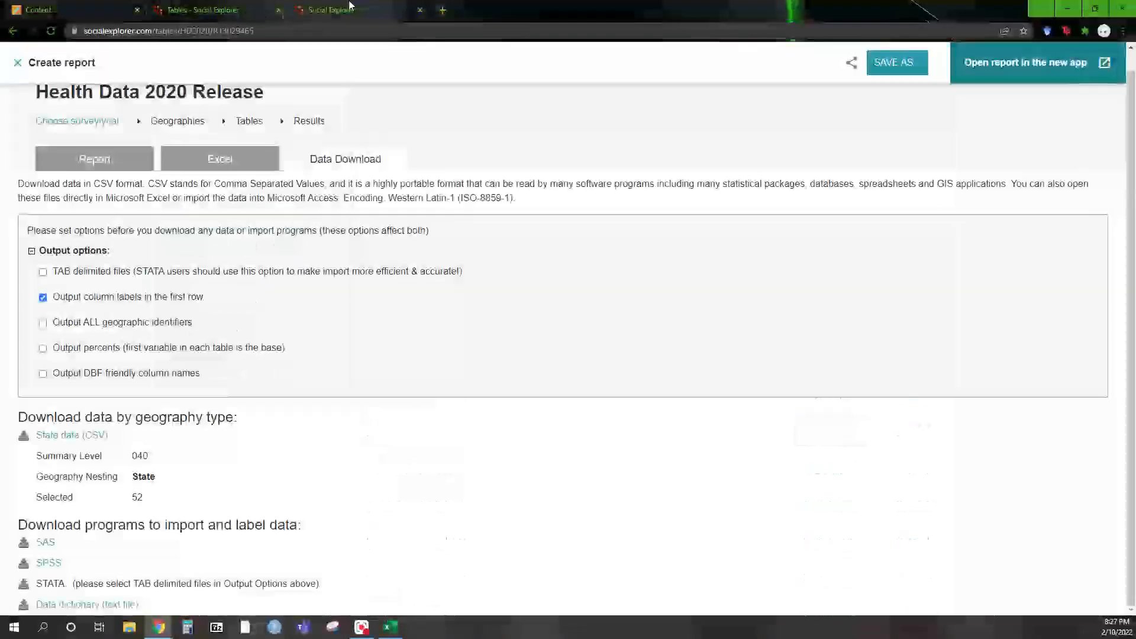
click(420, 10)
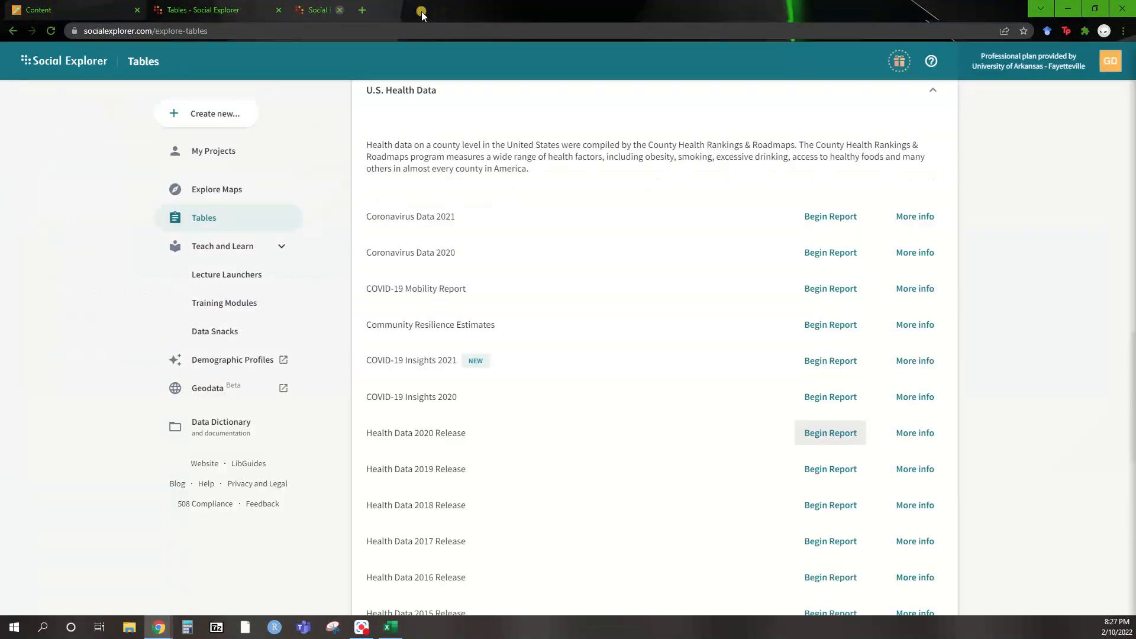
click(213, 230)
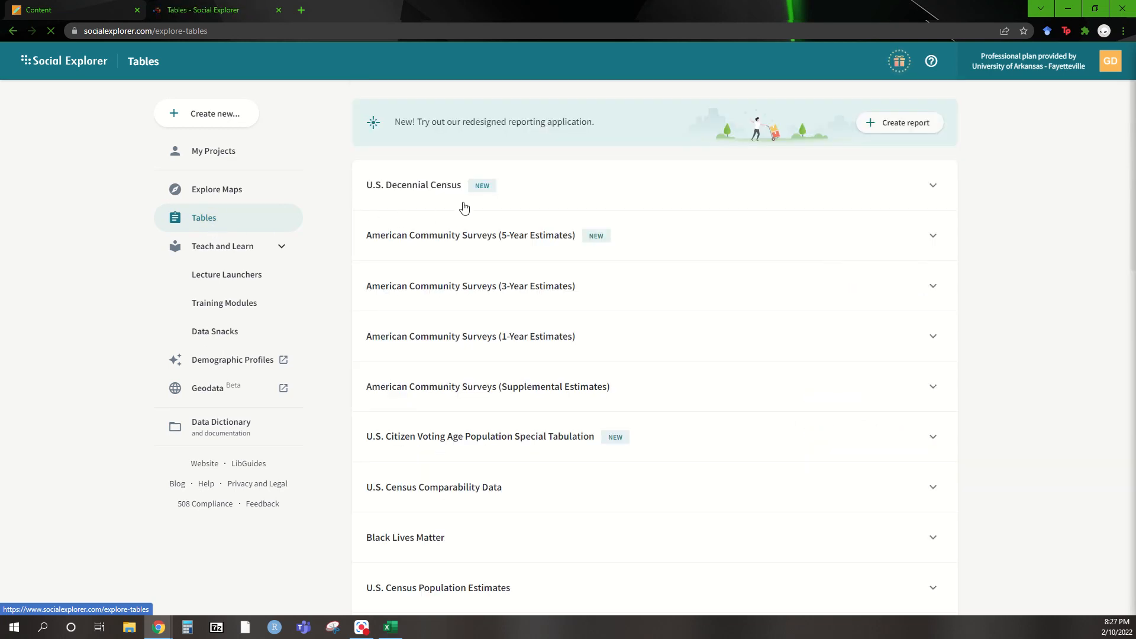
click(407, 188)
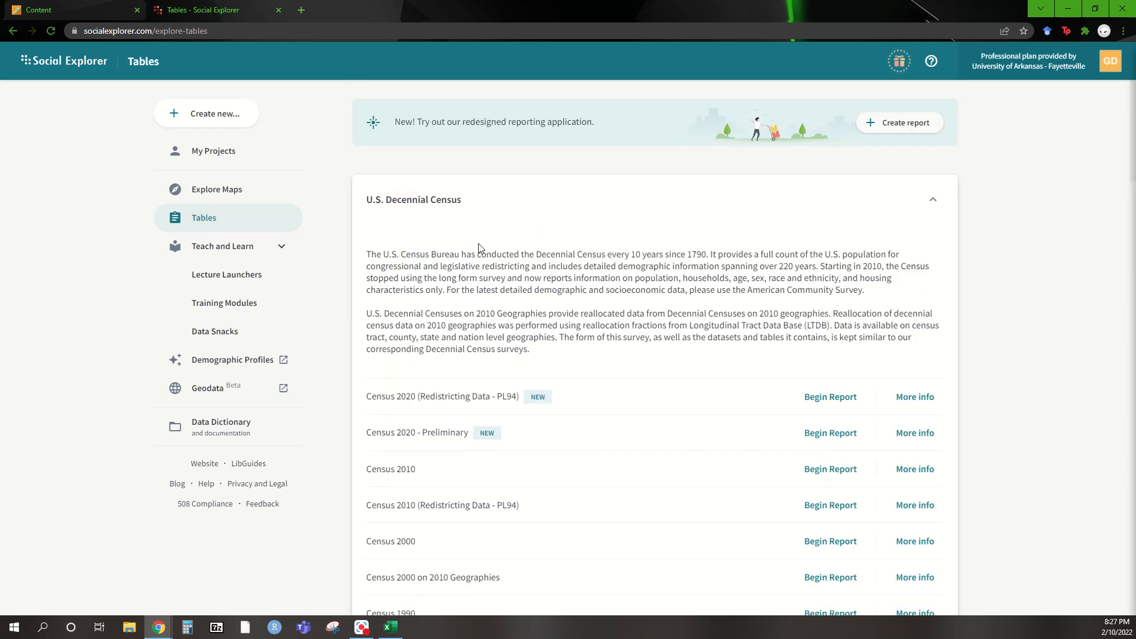
click(813, 435)
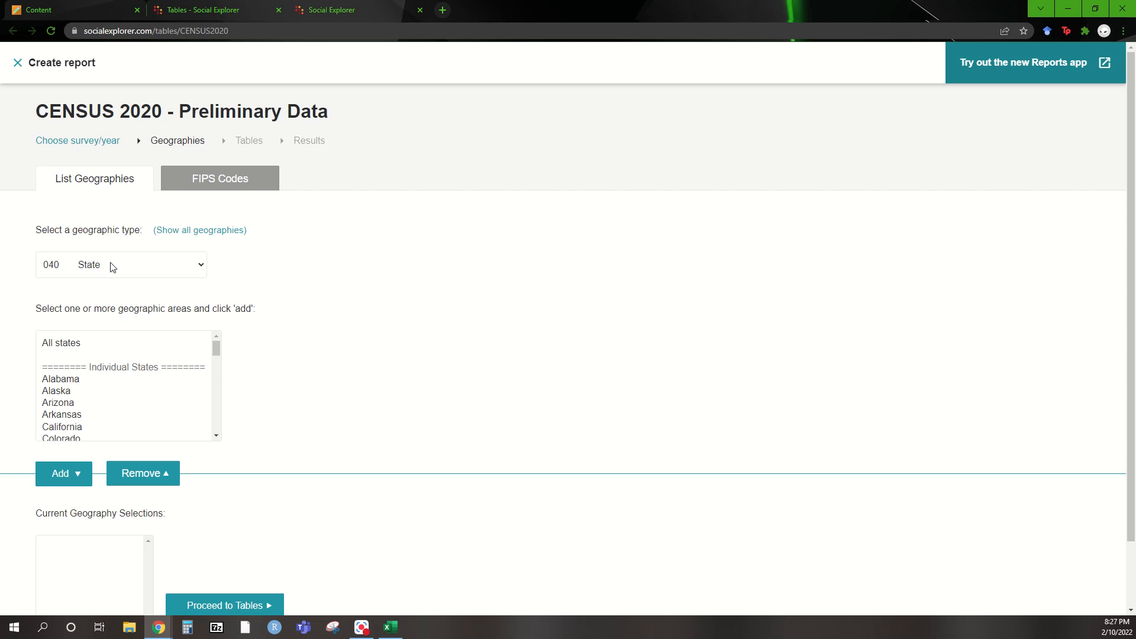
Step: Set the report geography to County level, add All counties in Arkansas, and proceed to the table selection
click(112, 267)
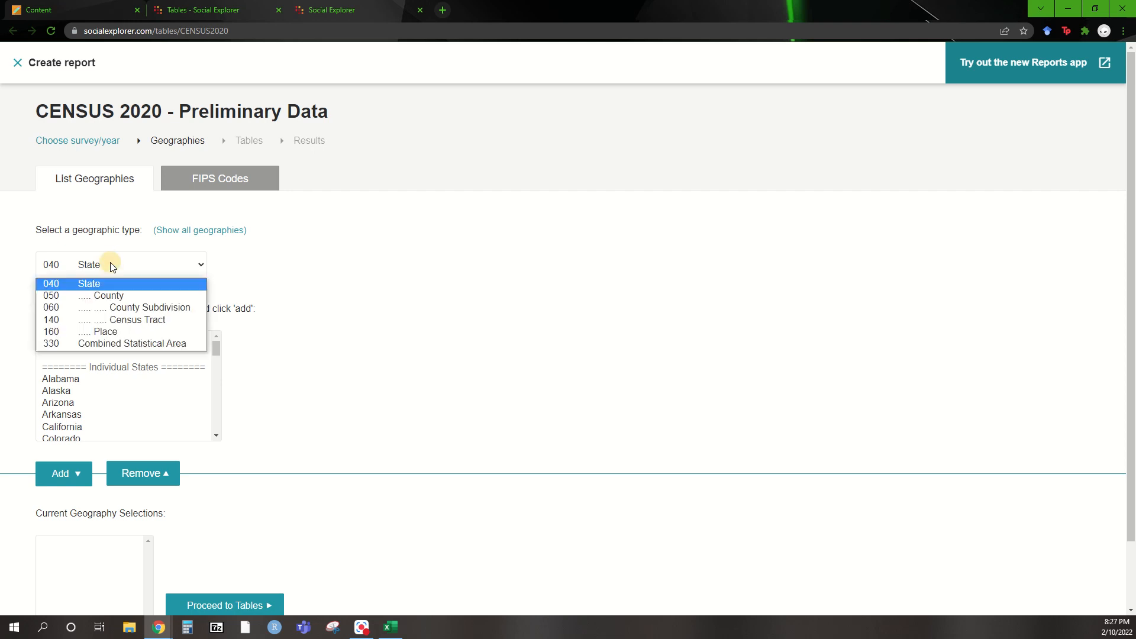
click(116, 299)
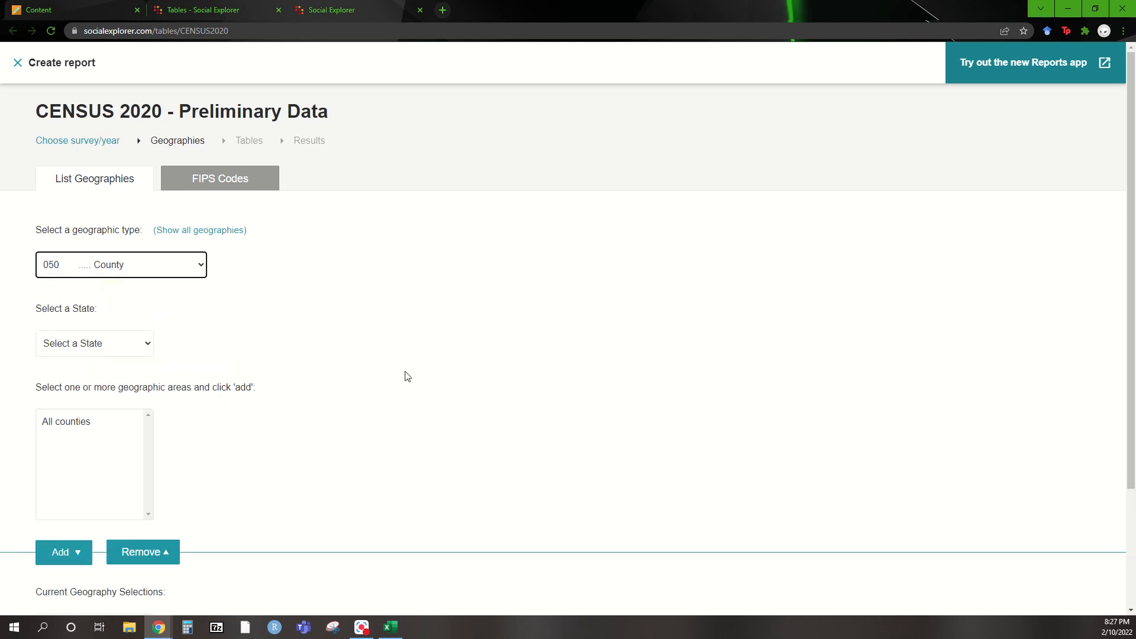
scroll(404, 376, down, 2)
click(73, 235)
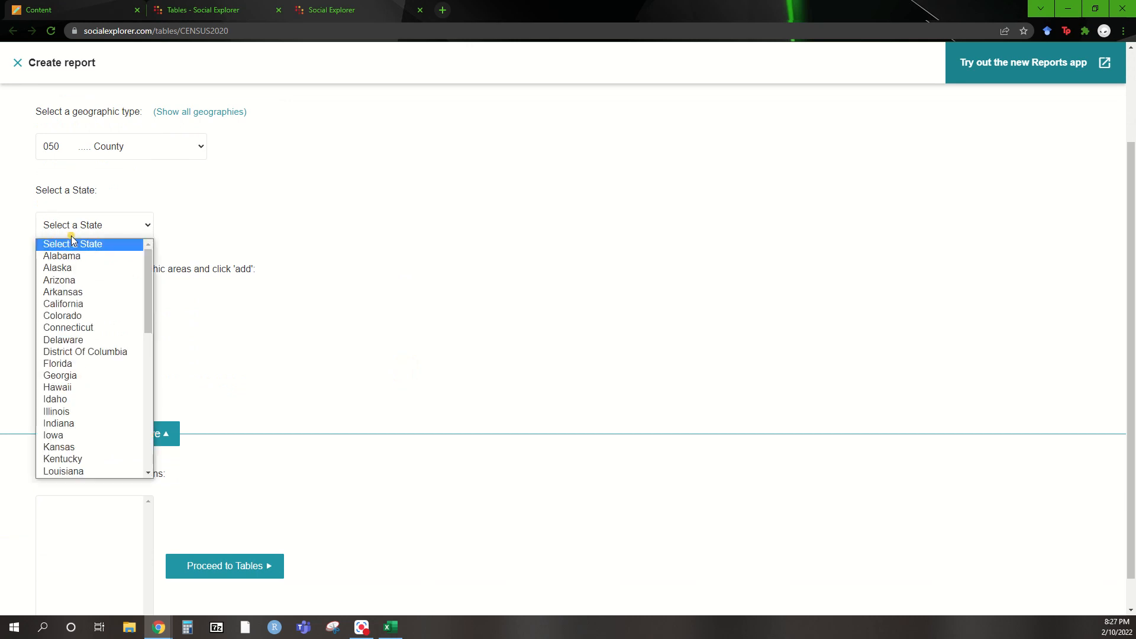
click(89, 294)
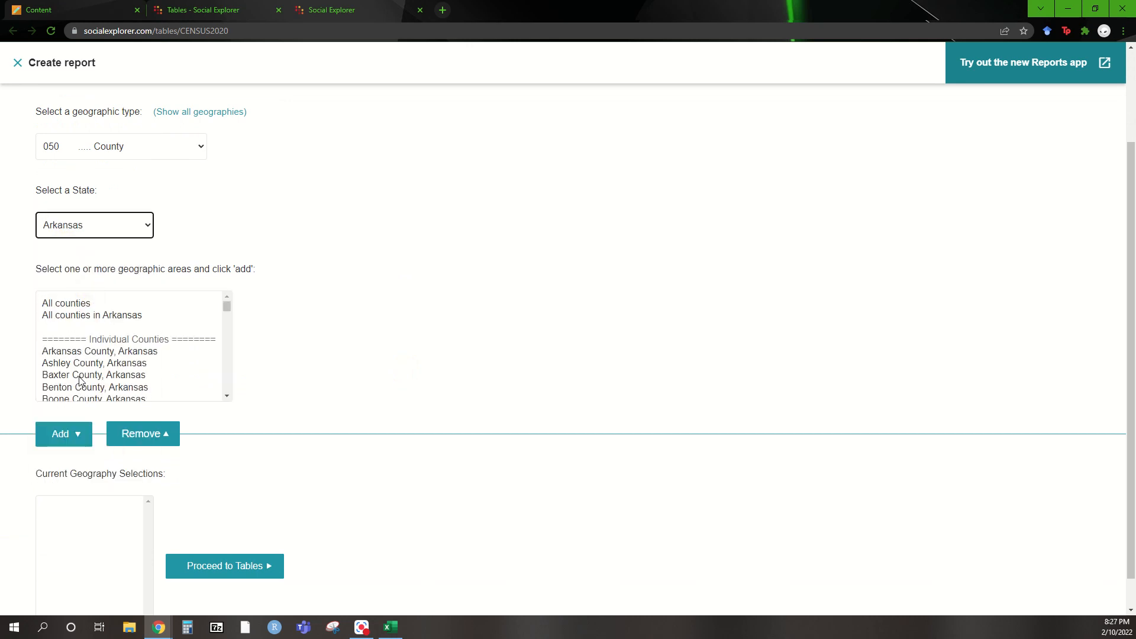
click(86, 316)
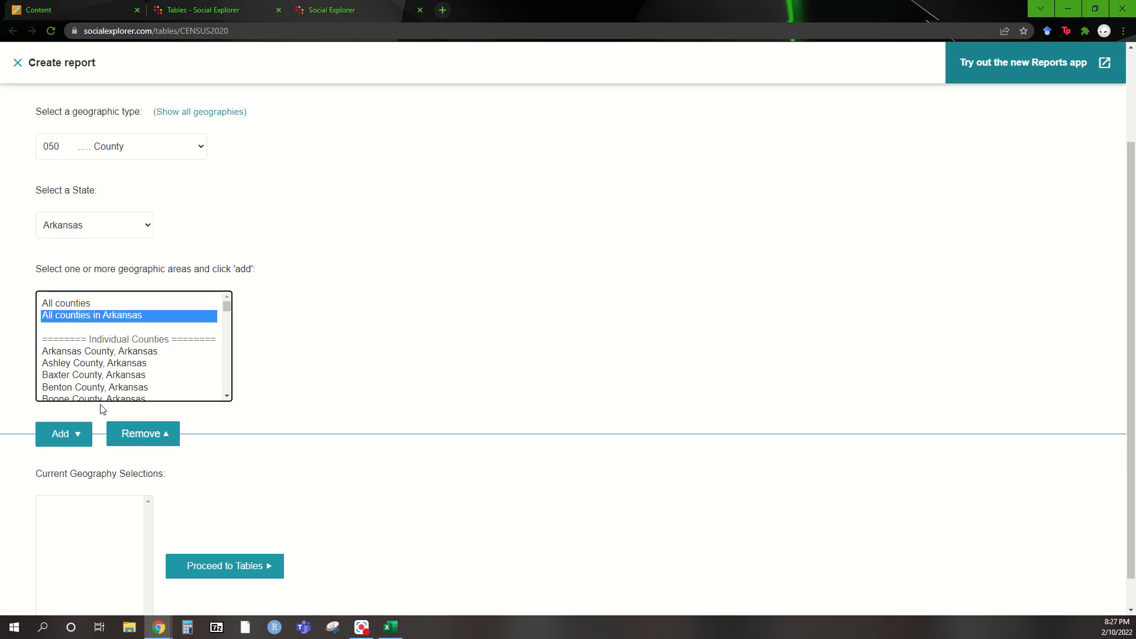
click(69, 448)
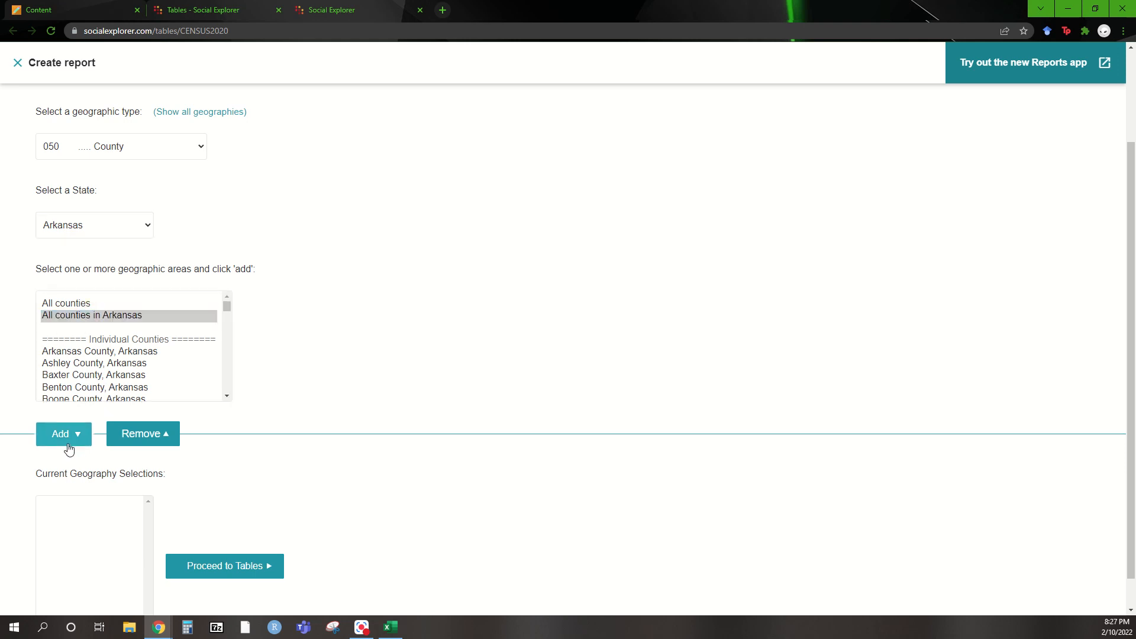
scroll(479, 473, down, 1)
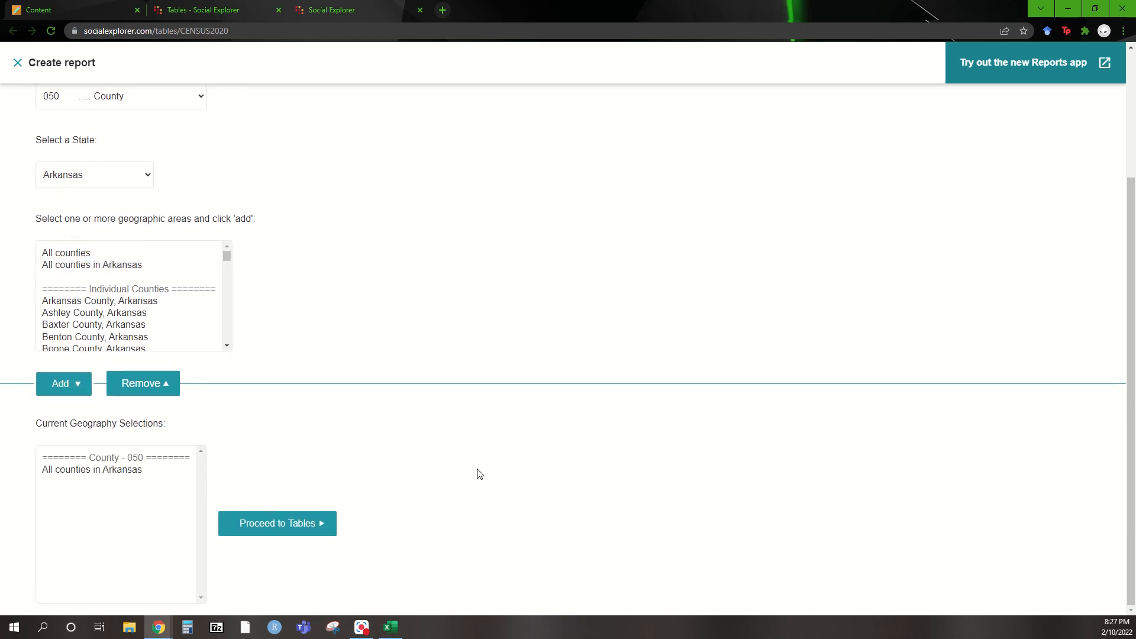
click(300, 527)
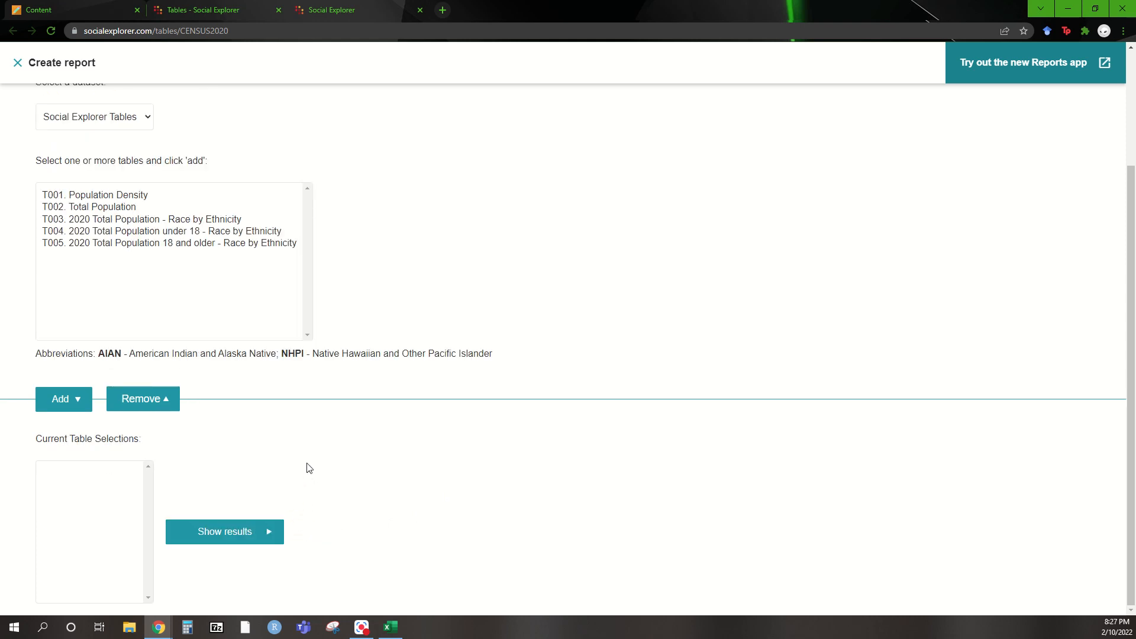
Step: Add tables T001 Population Density, T002 Total Population and T003 2020 Total Population - Race by Ethnicity, and show the results
click(116, 199)
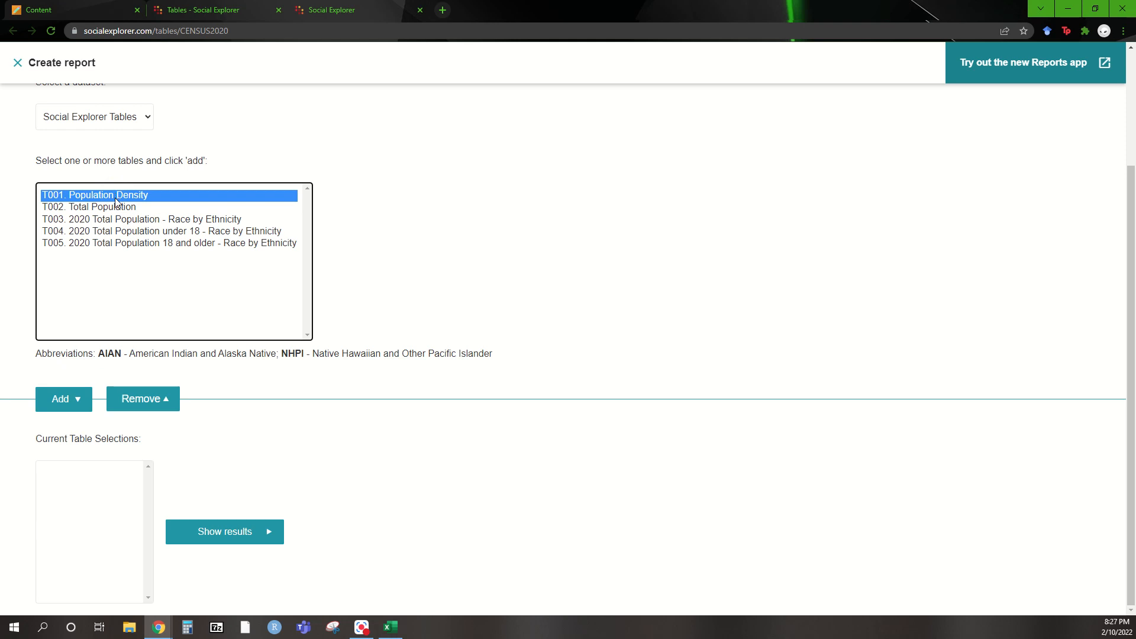
click(70, 390)
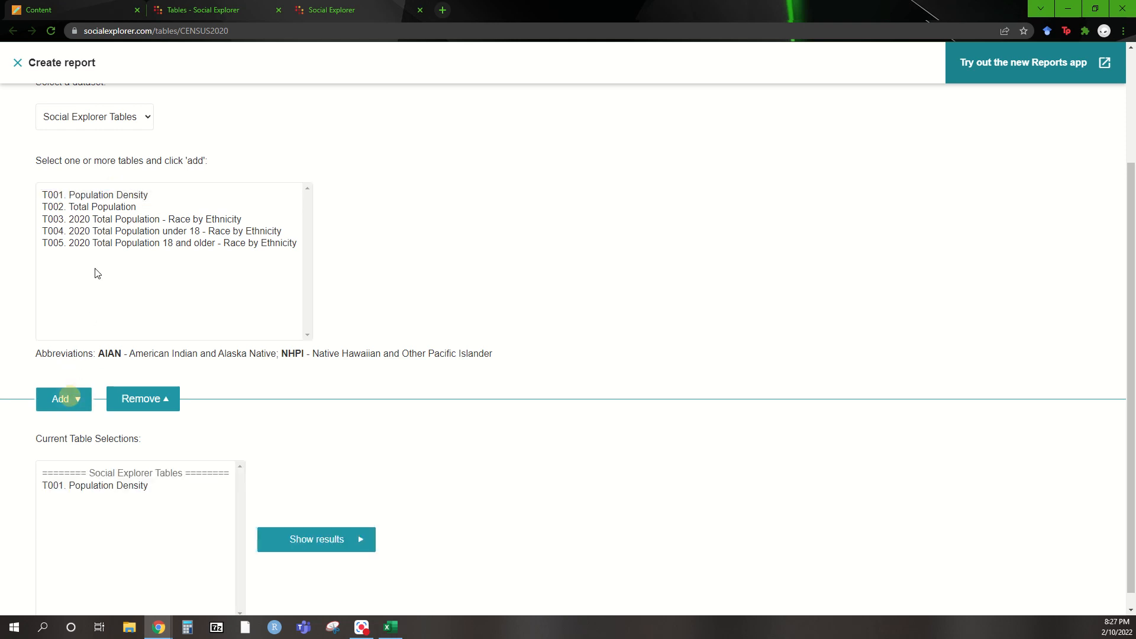
click(84, 210)
click(76, 391)
click(124, 219)
click(77, 395)
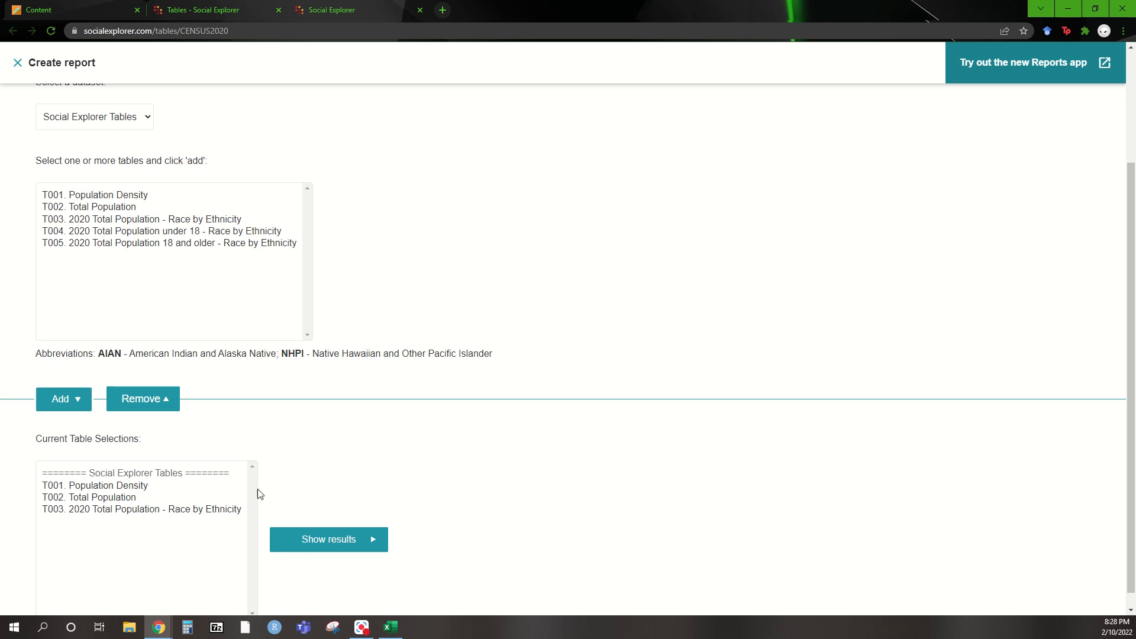
click(318, 541)
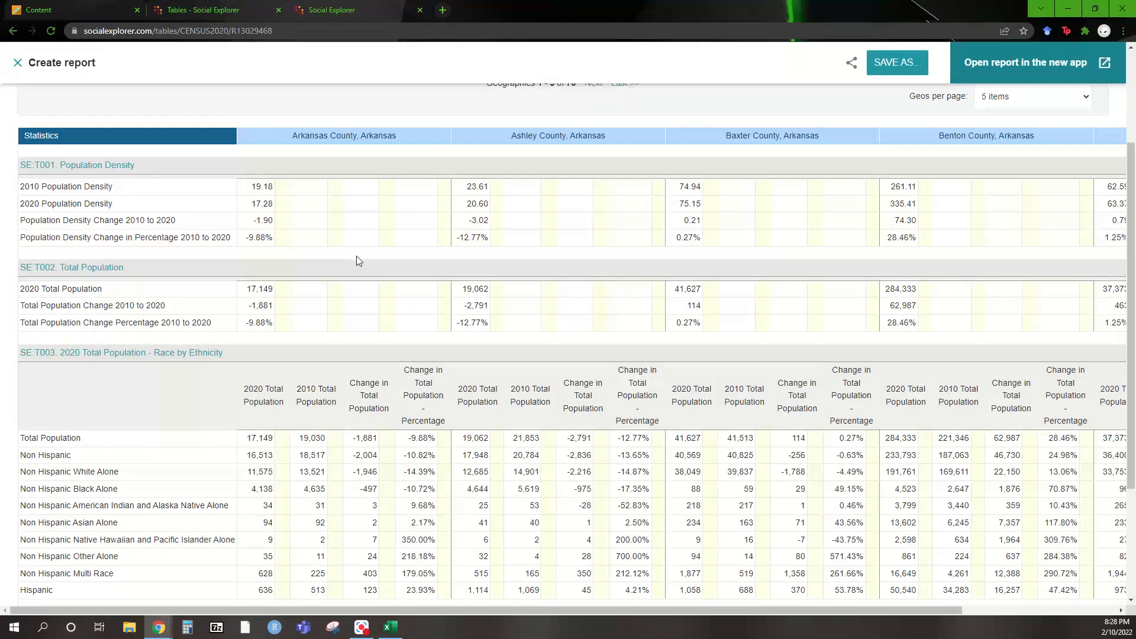
Step: Download the county data as CSV with column labels in the first row, saved as CensusCounty_2020_Arkansas in the Spring 2022 folder
scroll(357, 261, down, 3)
scroll(356, 263, up, 5)
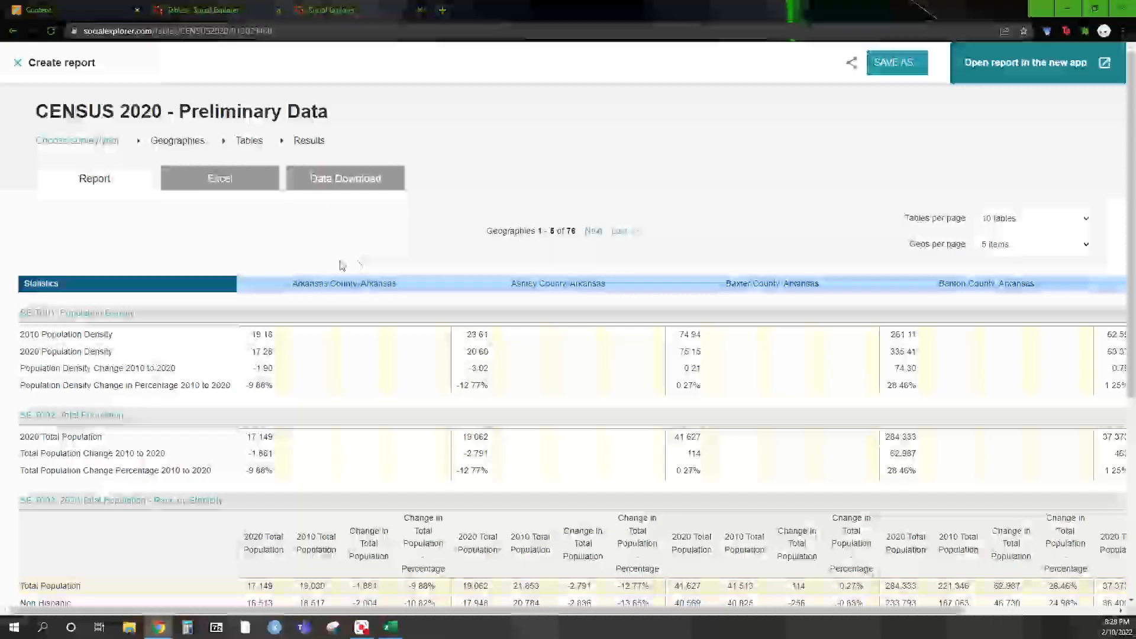
click(359, 187)
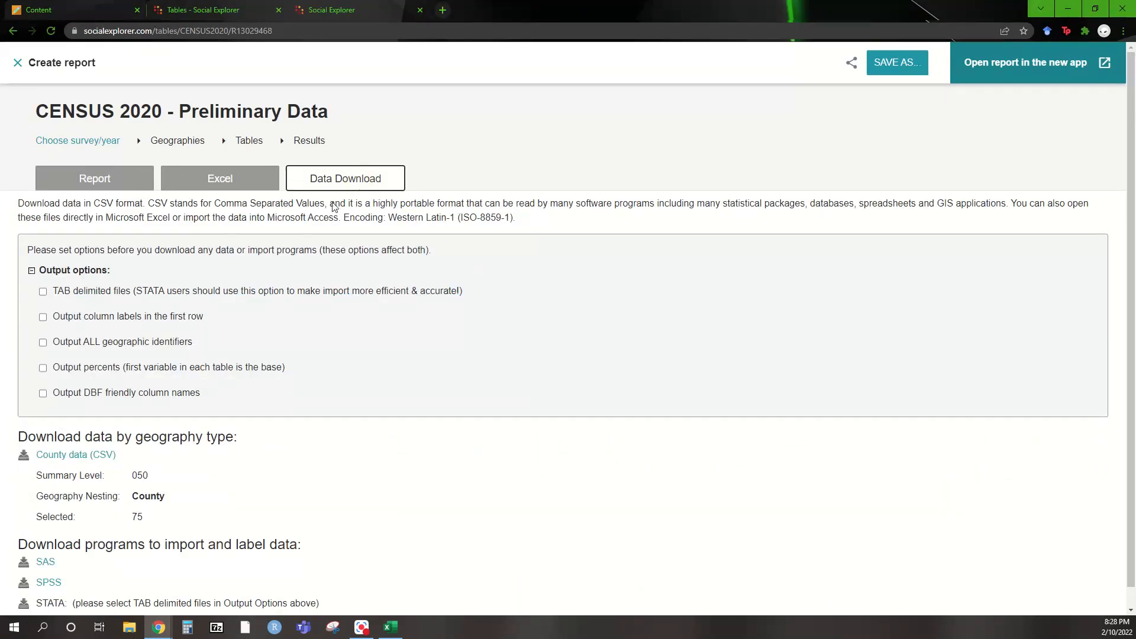
click(107, 318)
scroll(106, 338, down, 1)
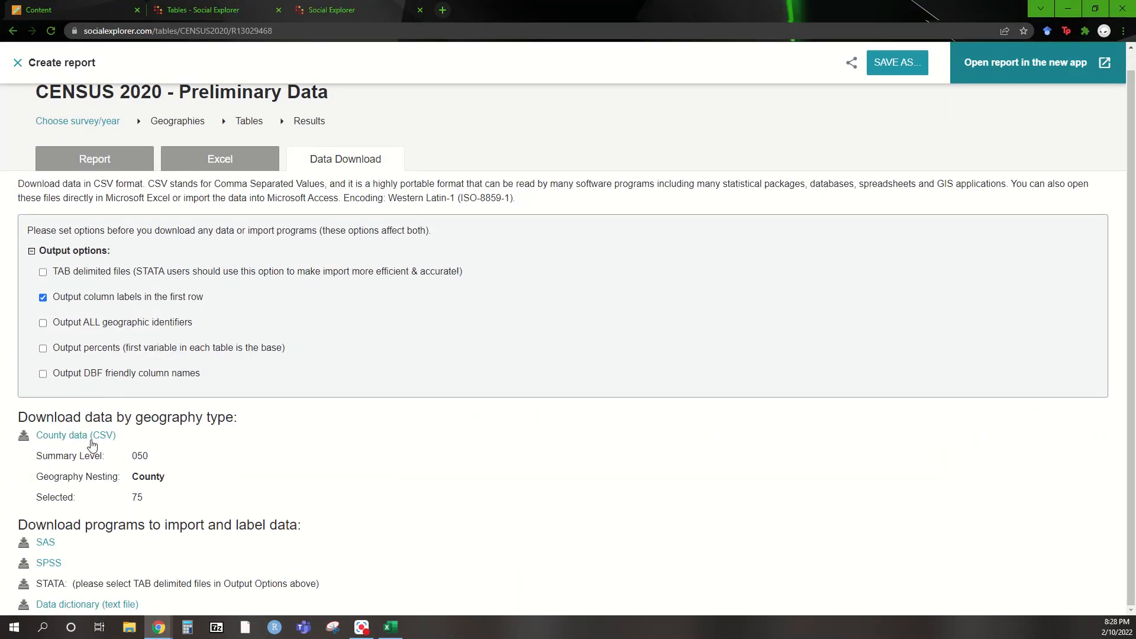
click(98, 434)
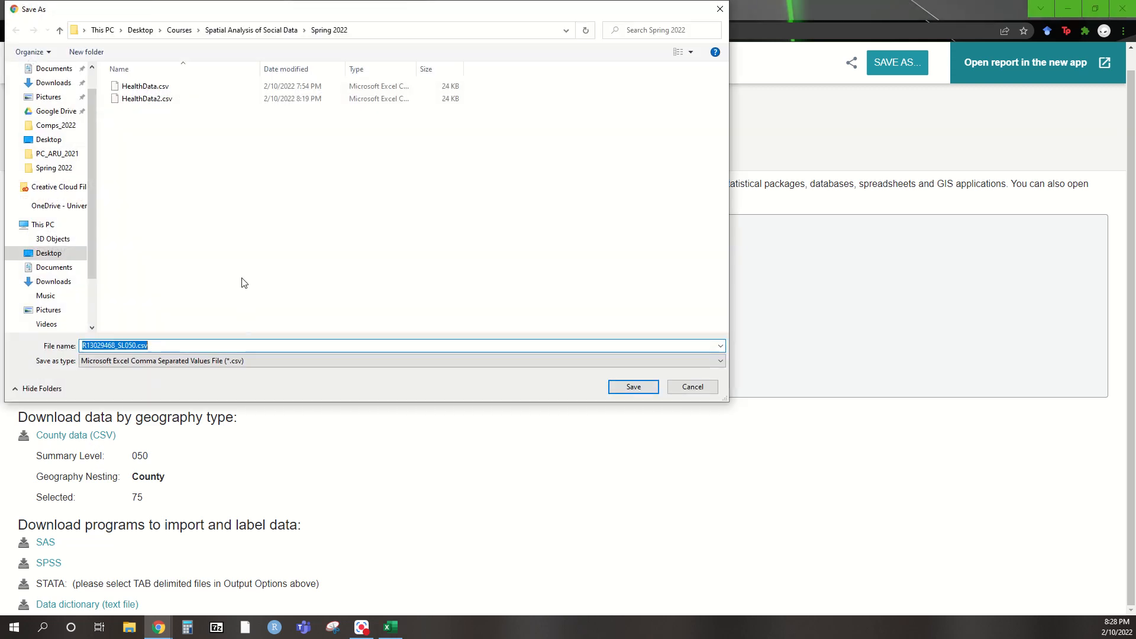
text(CensusCounty_2020_A)
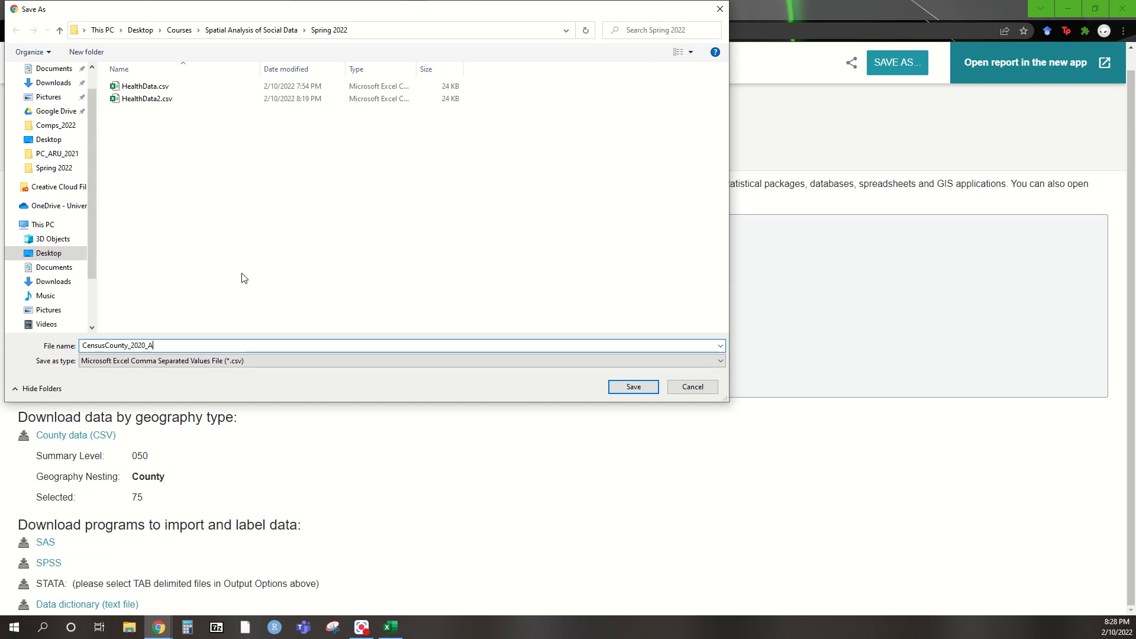
text(rkansas)
key(Return)
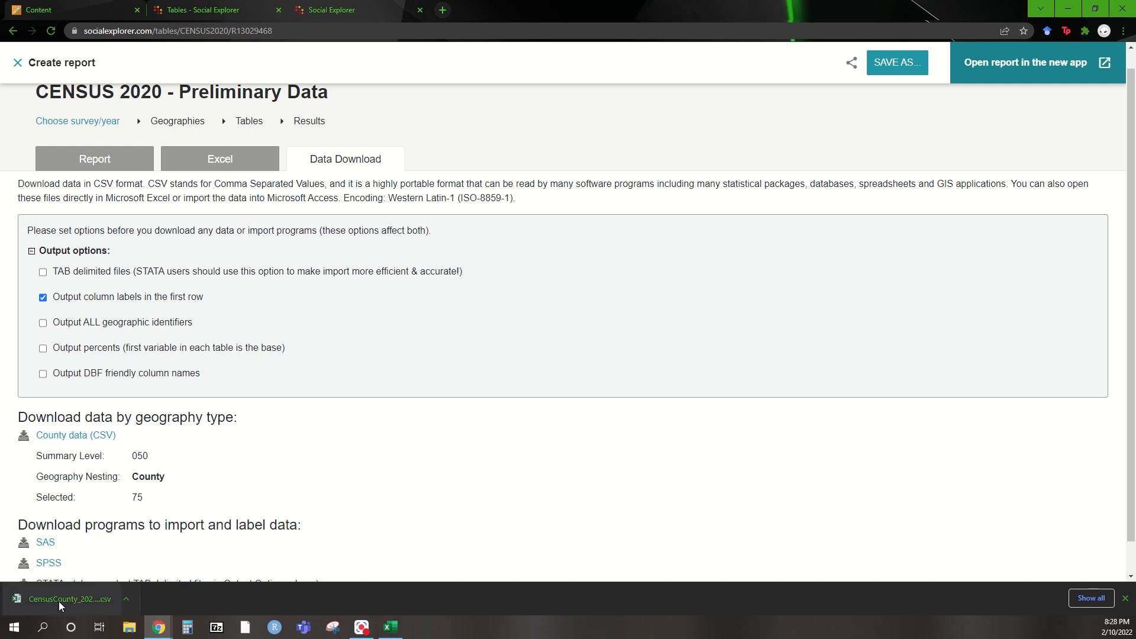
Step: Open the downloaded county CSV in Excel and fit all column widths to their contents
click(62, 602)
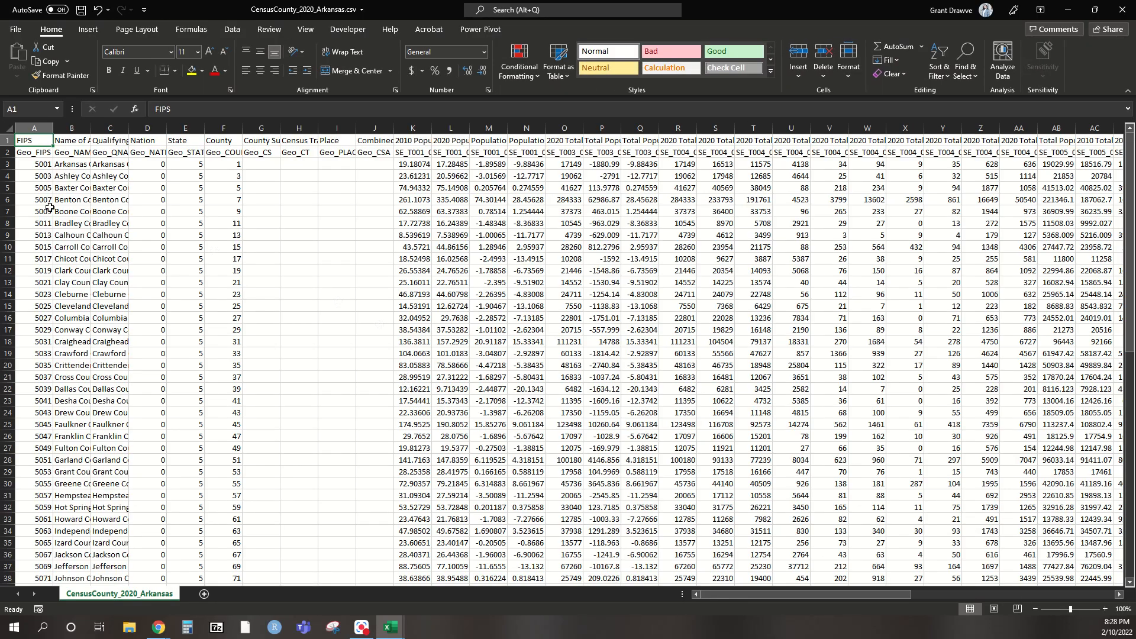
click(6, 127)
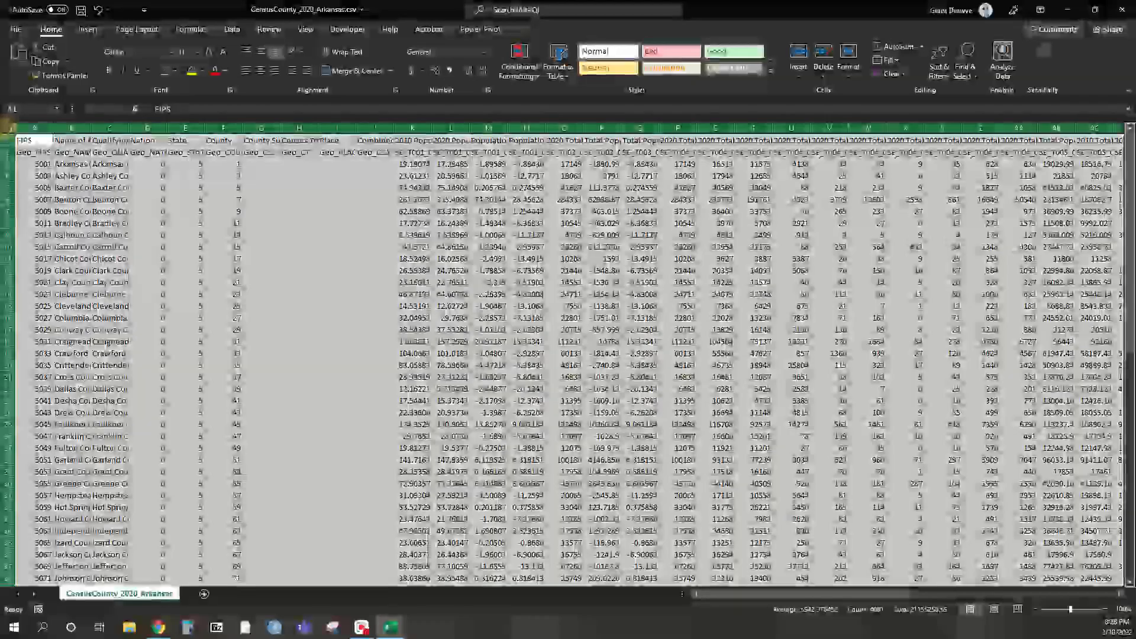
double_click(54, 126)
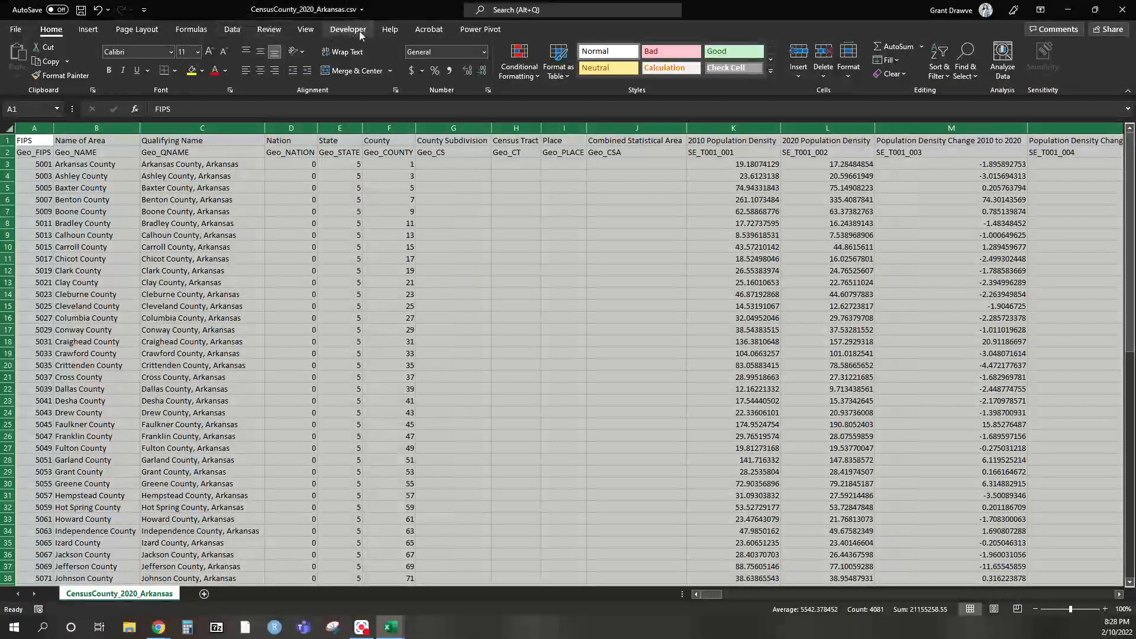
Step: Save the county data as an Excel Workbook (*.xlsx) named CensusCounty_2020_Arkansas in the Spring 2022 folder
click(13, 30)
click(38, 188)
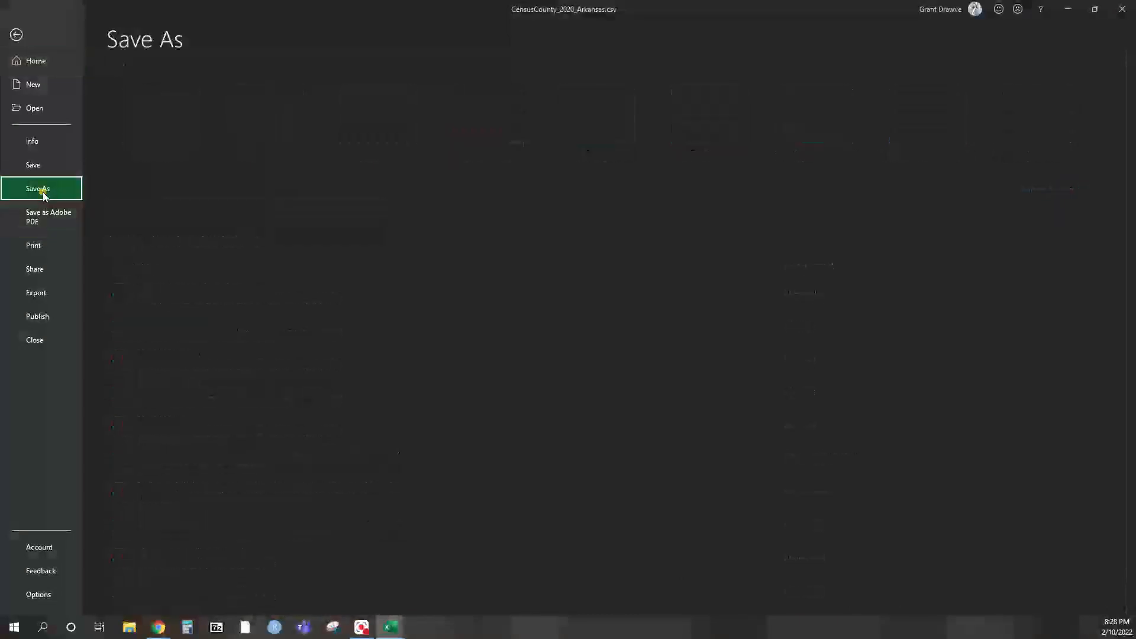
click(368, 107)
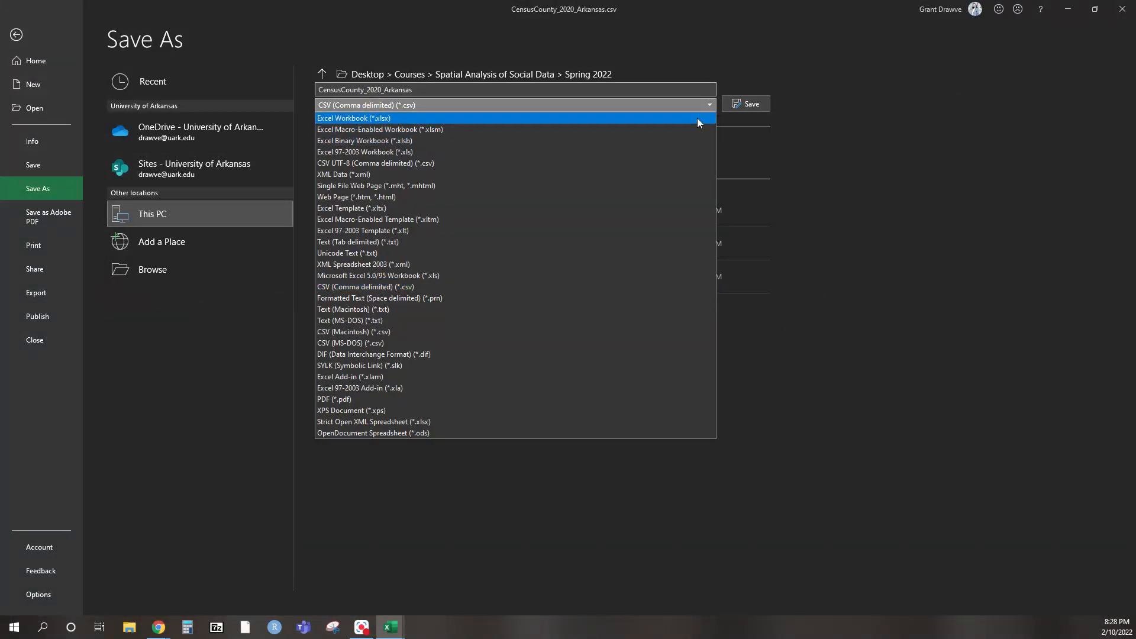
click(370, 118)
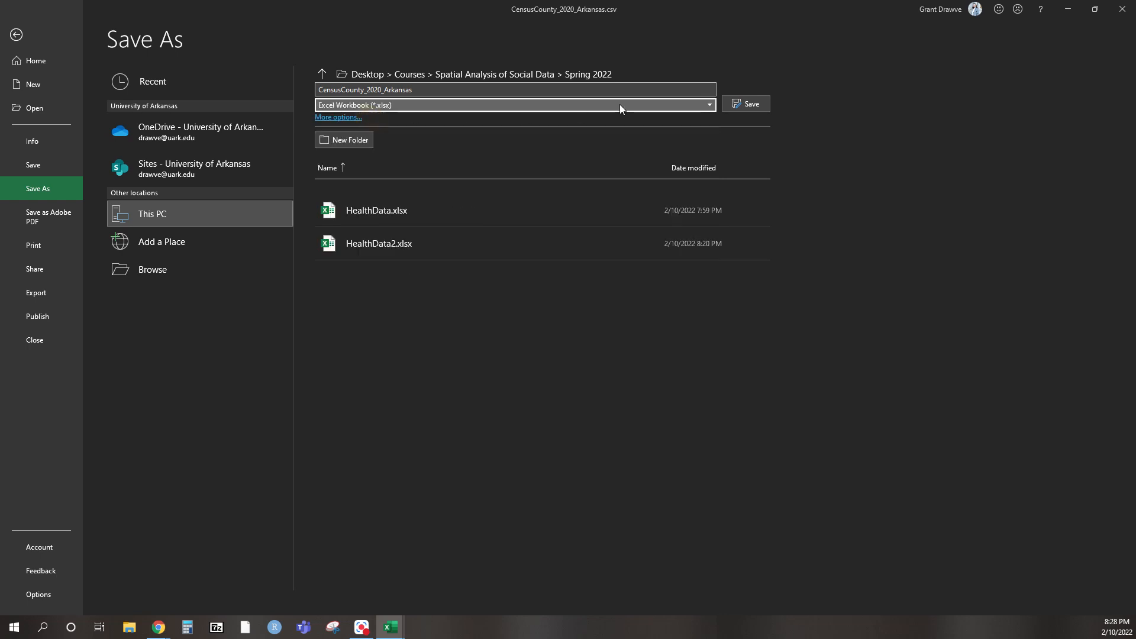
click(736, 106)
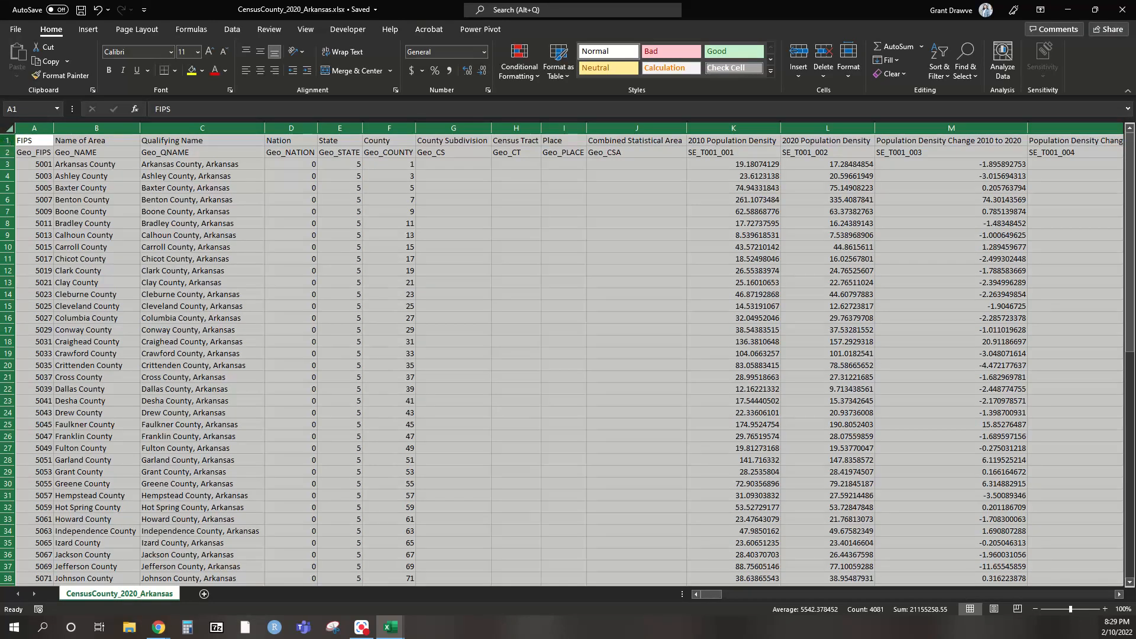
Step: Delete the second header row that starts with Geo_FIPS
click(6, 141)
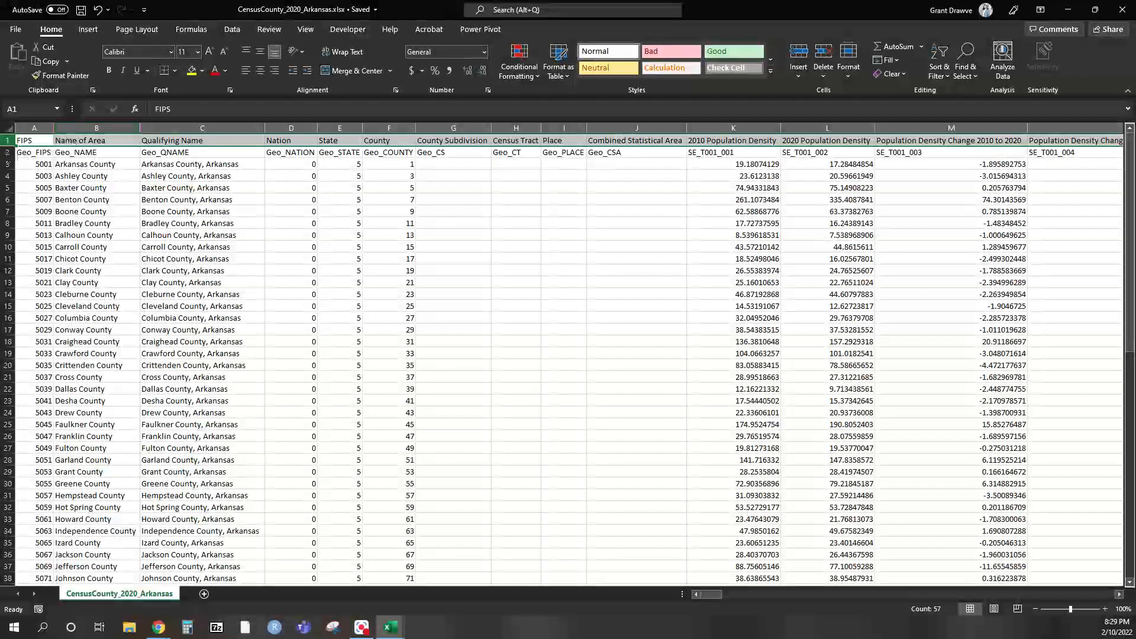
right_click(5, 154)
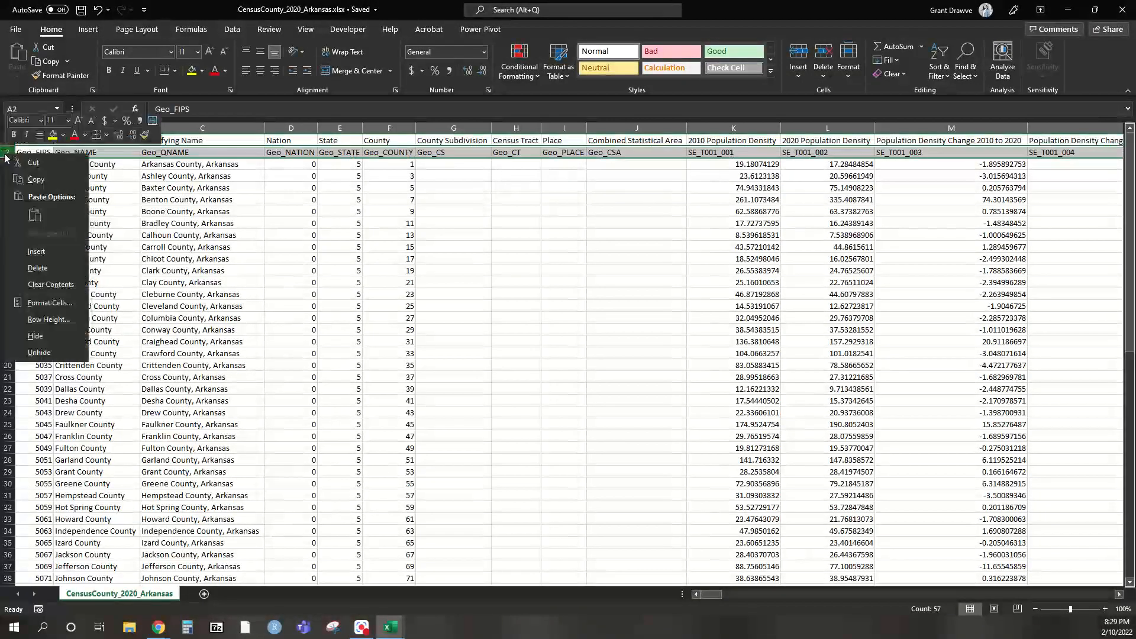
click(39, 268)
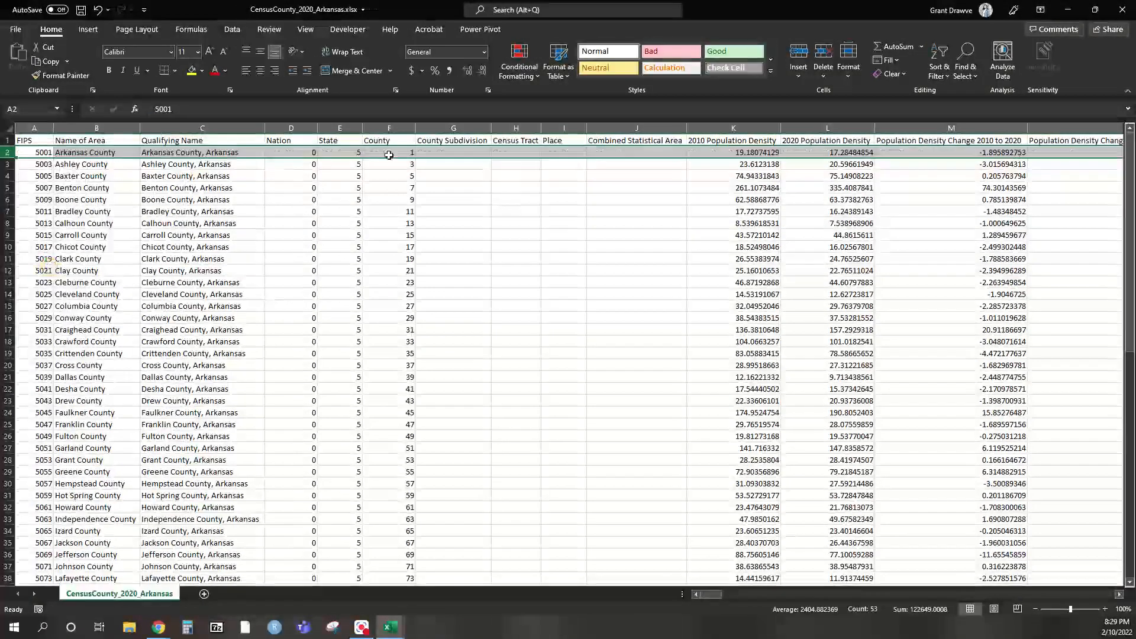
Step: Delete the columns from Nation through Combined Statistical Area
drag(290, 128, 642, 134)
right_click(642, 135)
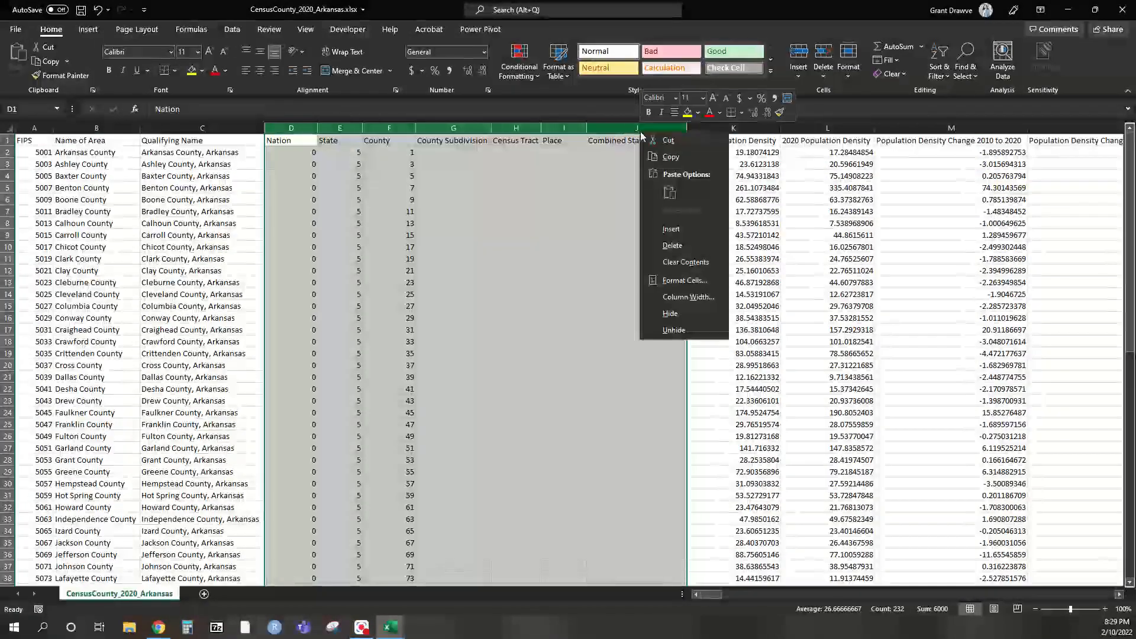
click(675, 245)
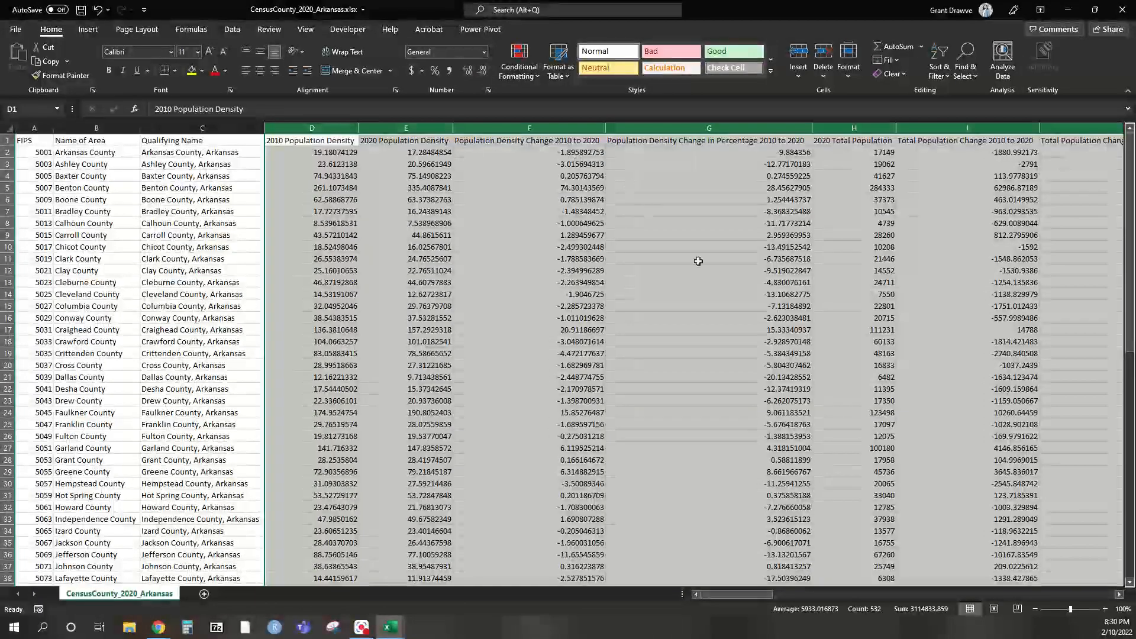
Step: Delete the Qualifying Name column from the county data
drag(737, 597, 798, 600)
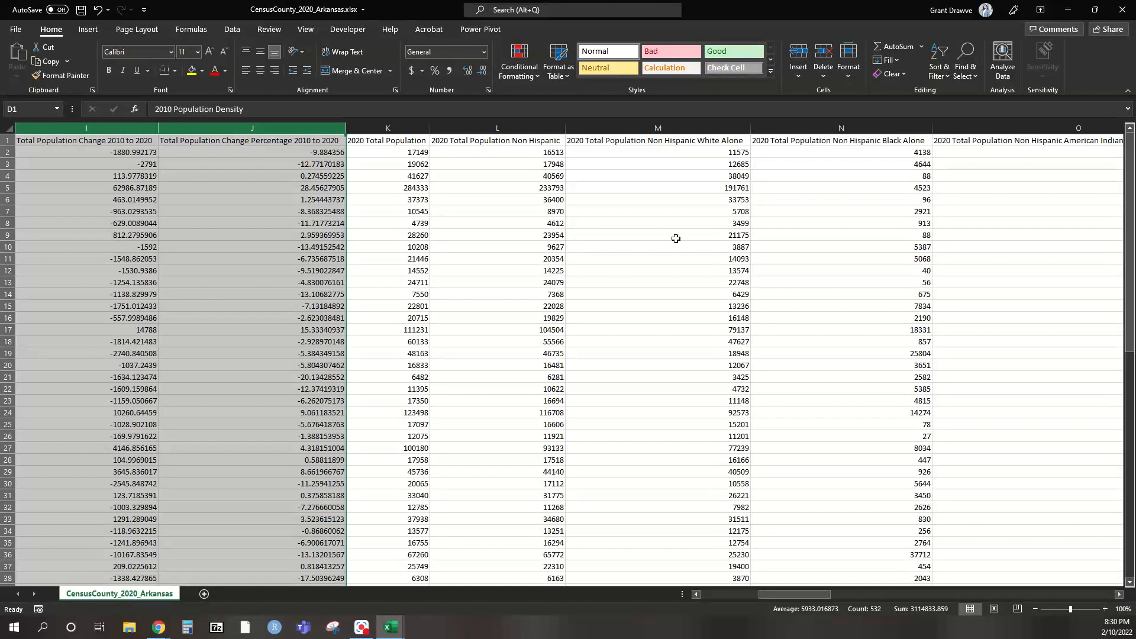
drag(806, 592, 740, 589)
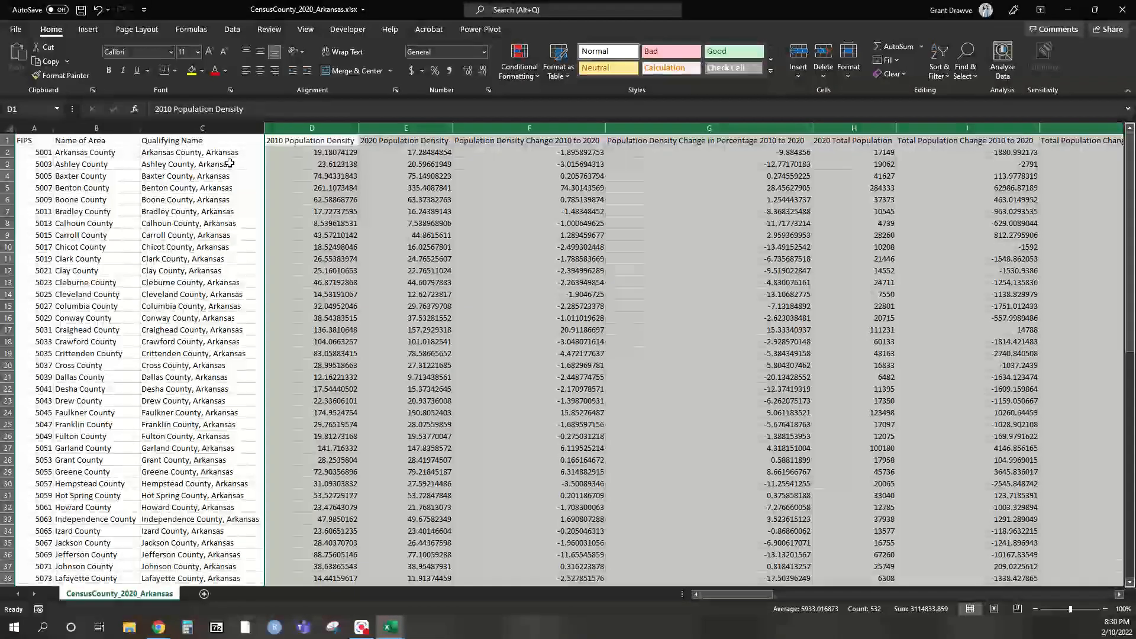
click(172, 138)
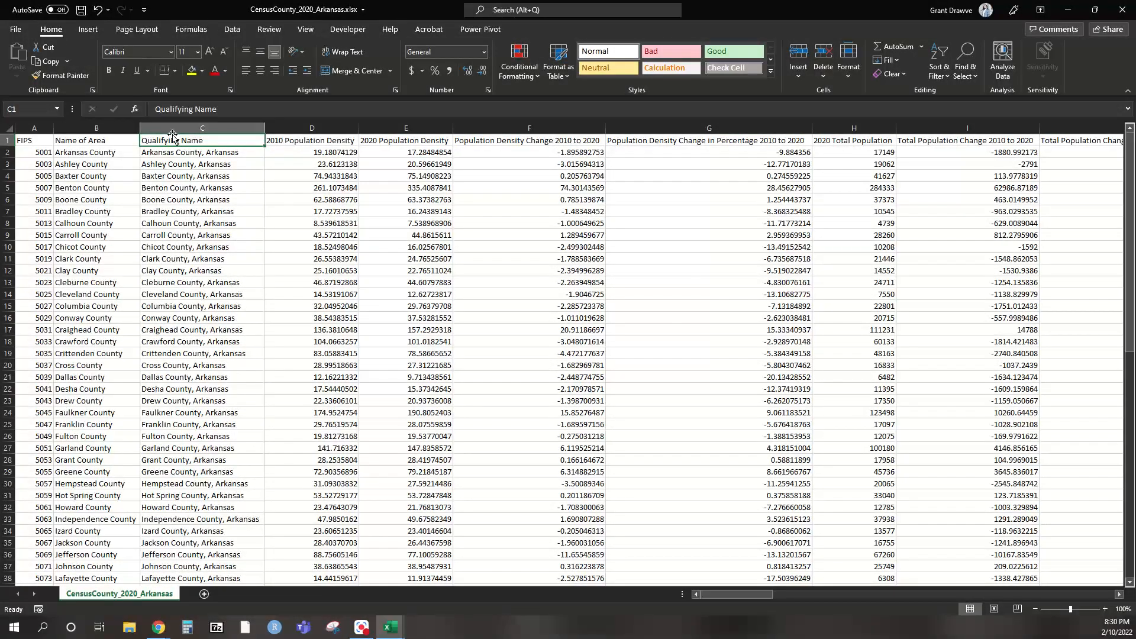
click(185, 129)
right_click(187, 132)
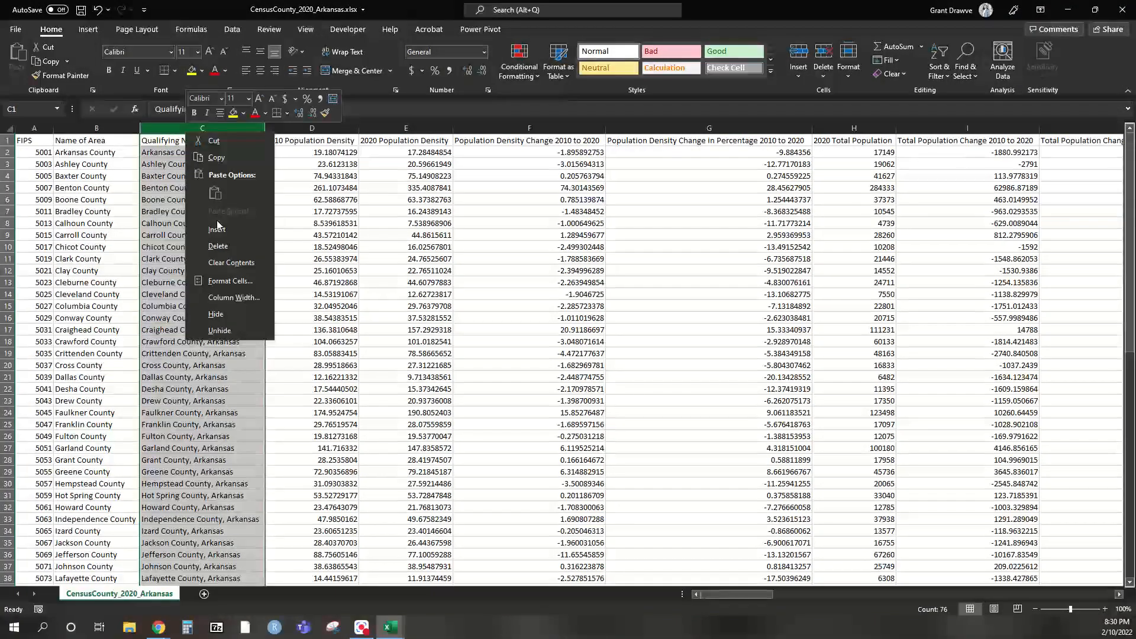
click(228, 248)
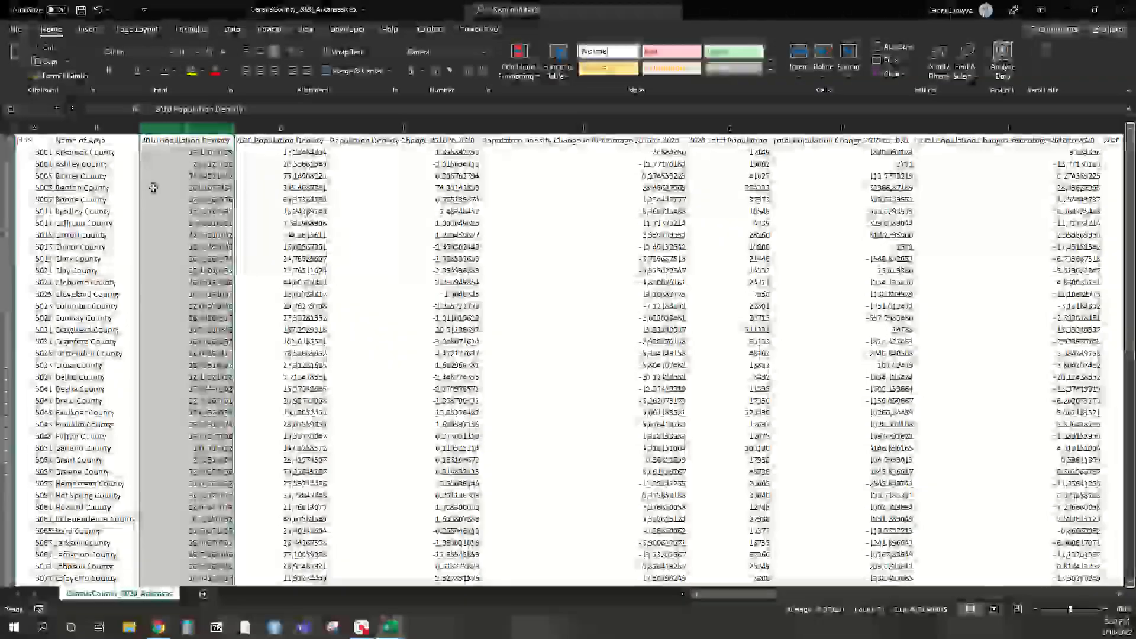
Step: Insert a blank column before 2010 Population Density, and set the headers of columns B and C to County and State
right_click(164, 134)
click(189, 235)
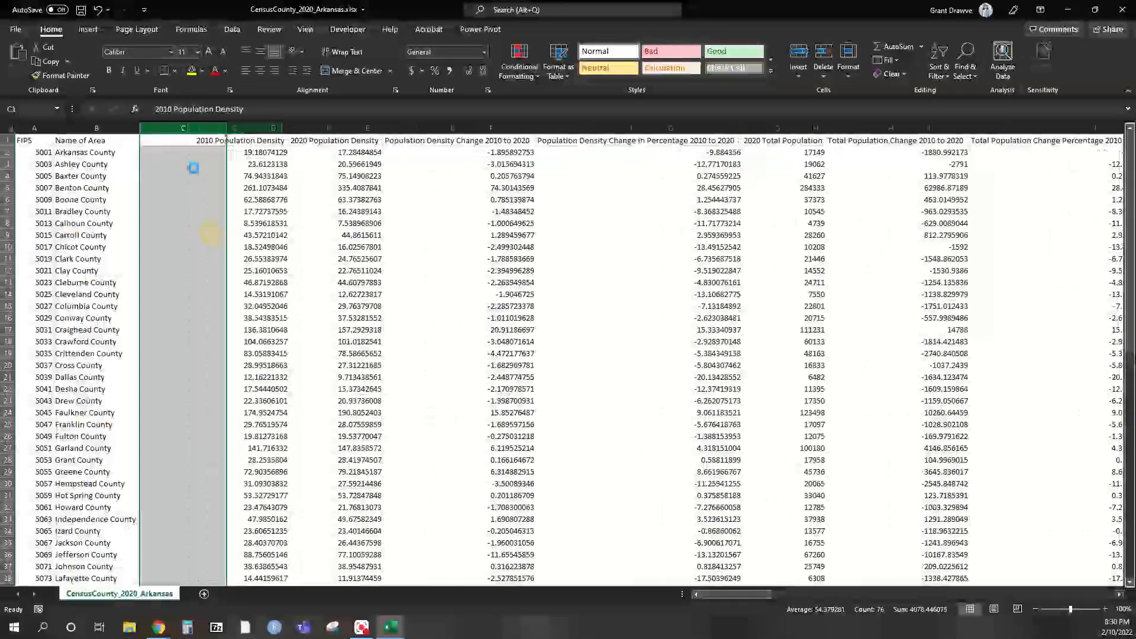
click(105, 142)
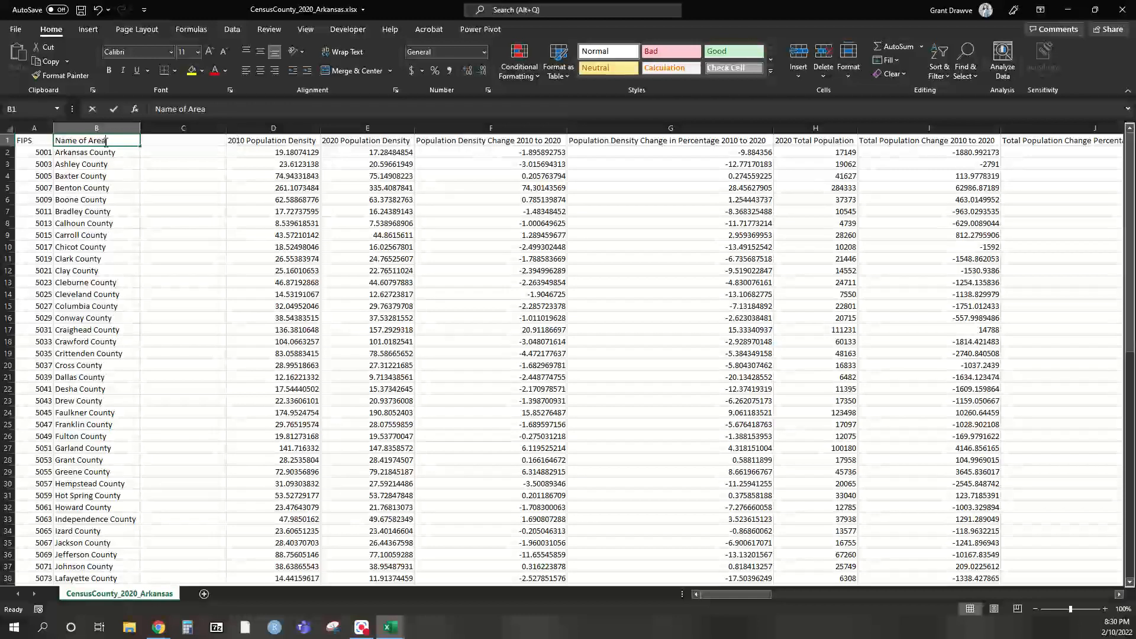
text(County)
key(Tab)
text(State)
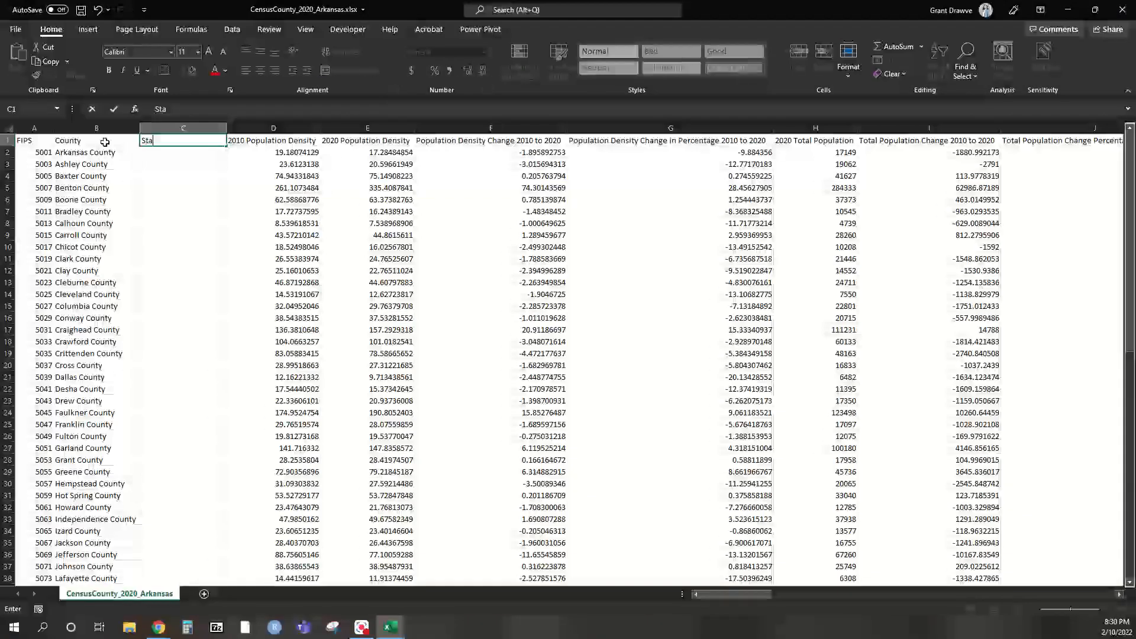
key(Return)
Step: Fill the State column with Arkansas for every county row and fit the column width to its contents
text(Arkansas)
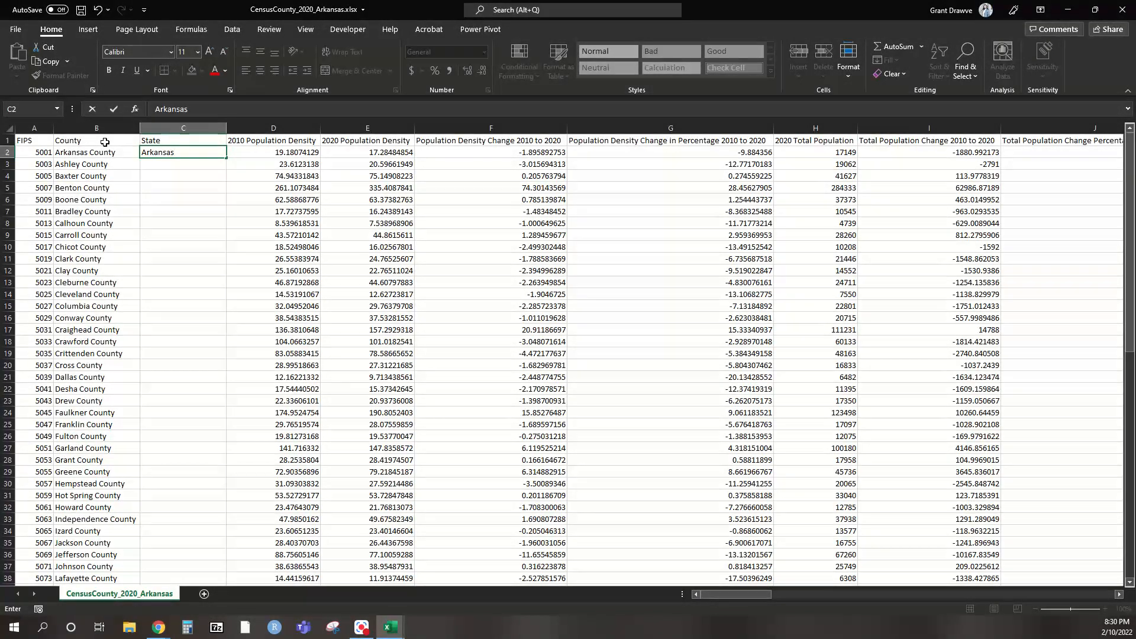
key(Left)
key(Down)
click(178, 152)
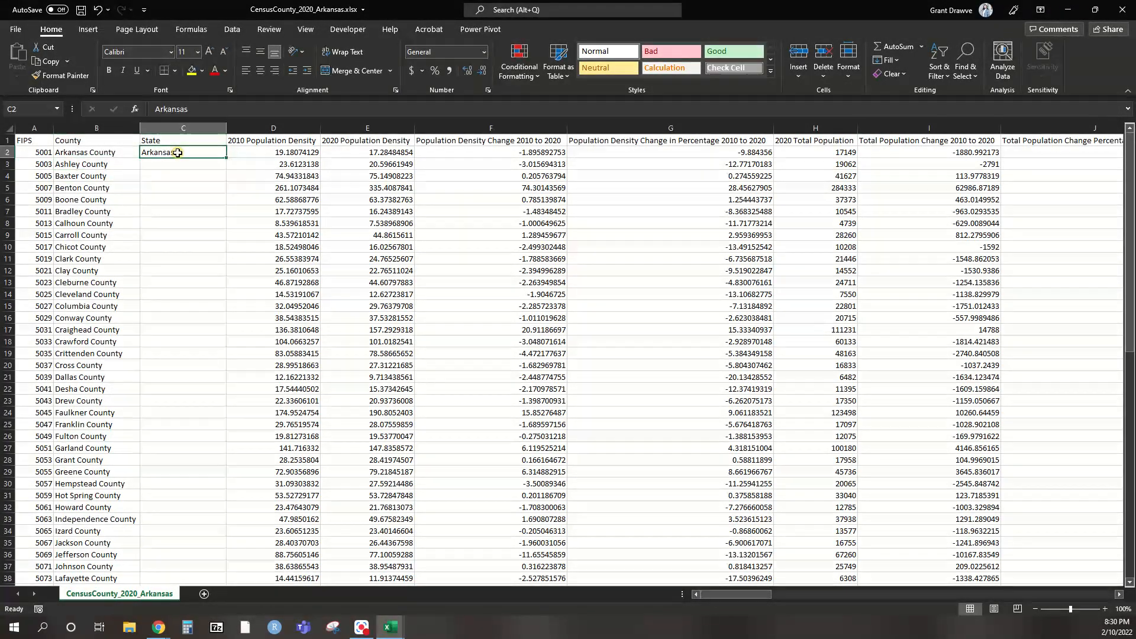
double_click(226, 158)
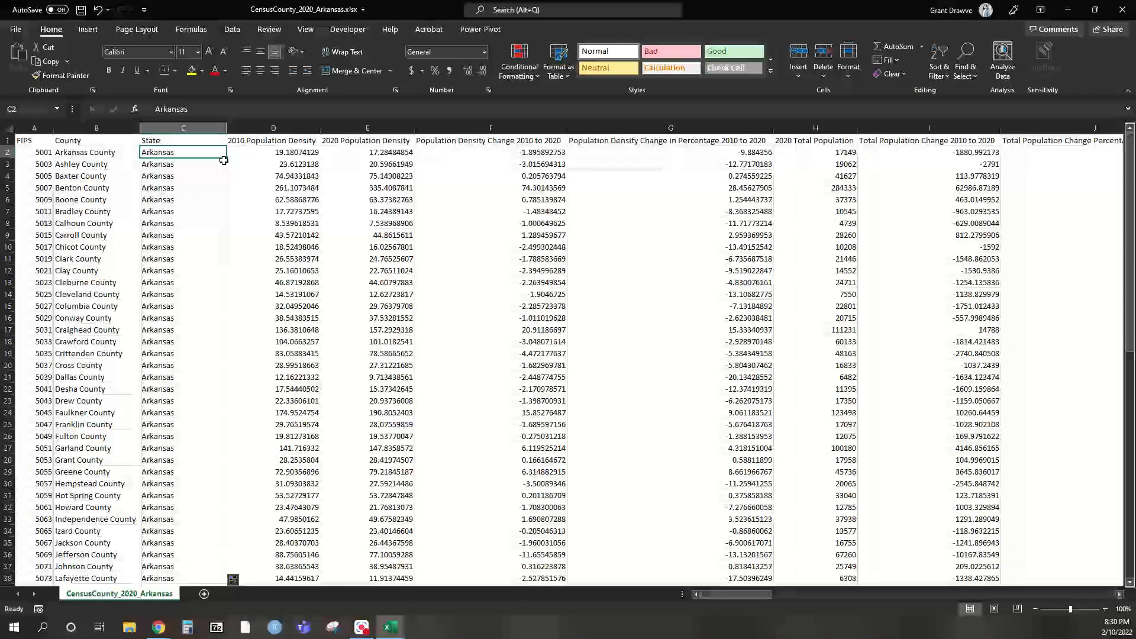
double_click(226, 129)
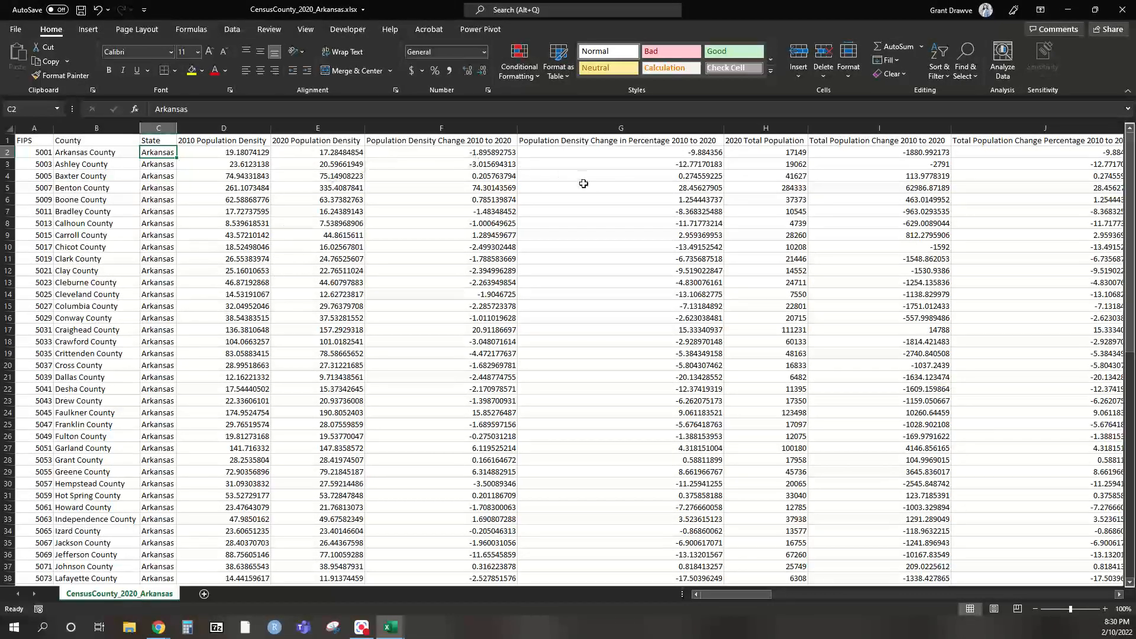
click(790, 153)
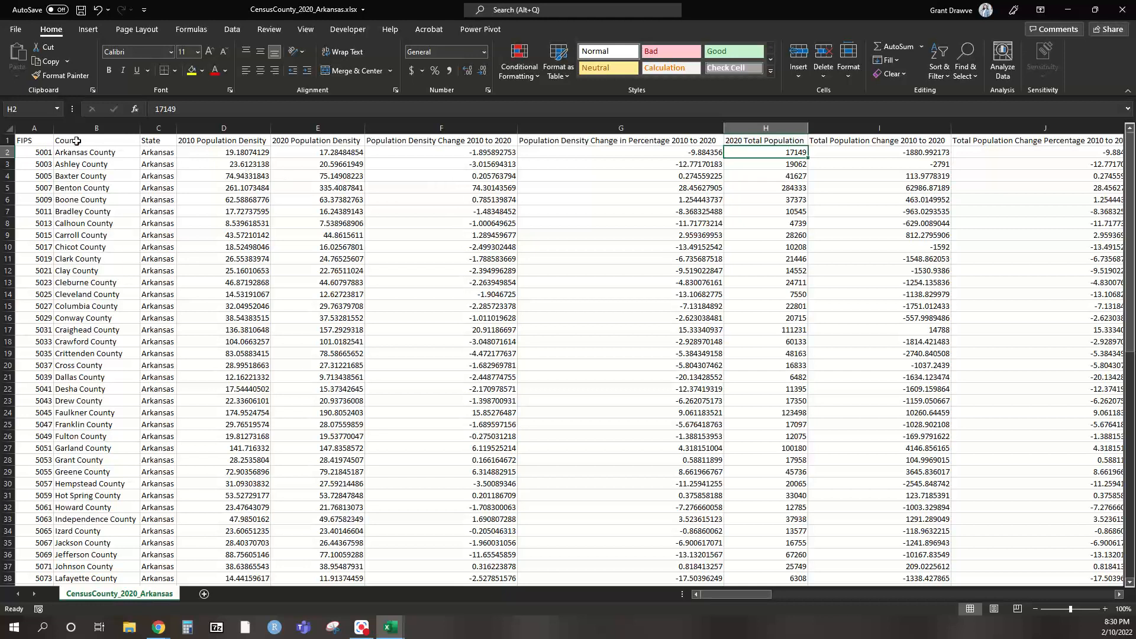
drag(65, 140, 157, 141)
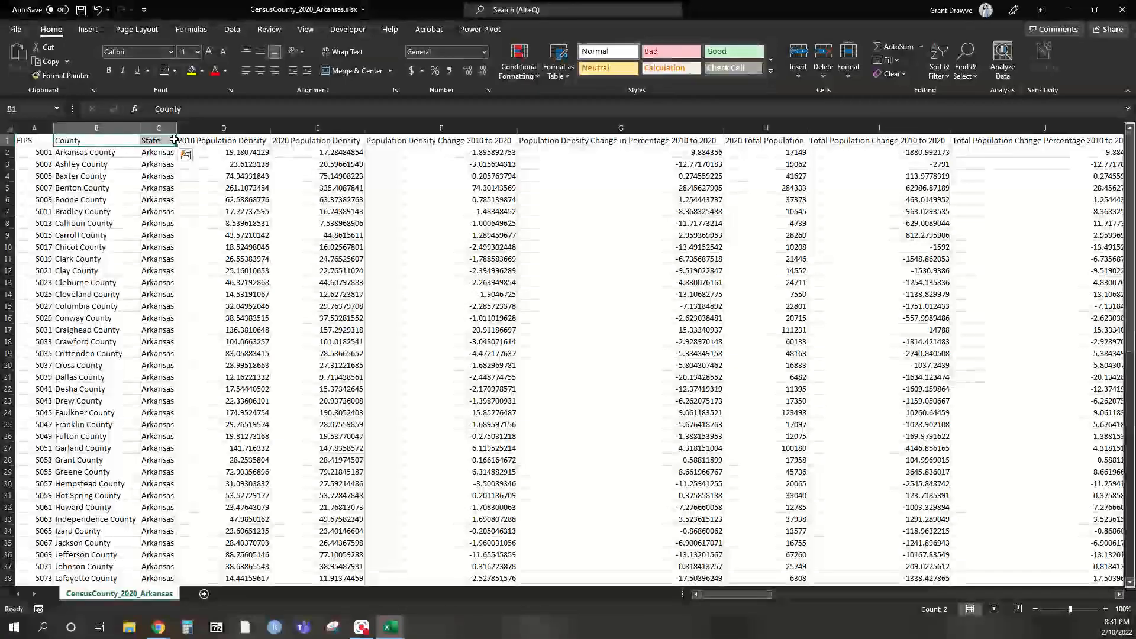
key(ctrl+shift+Down)
scroll(646, 270, up, 13)
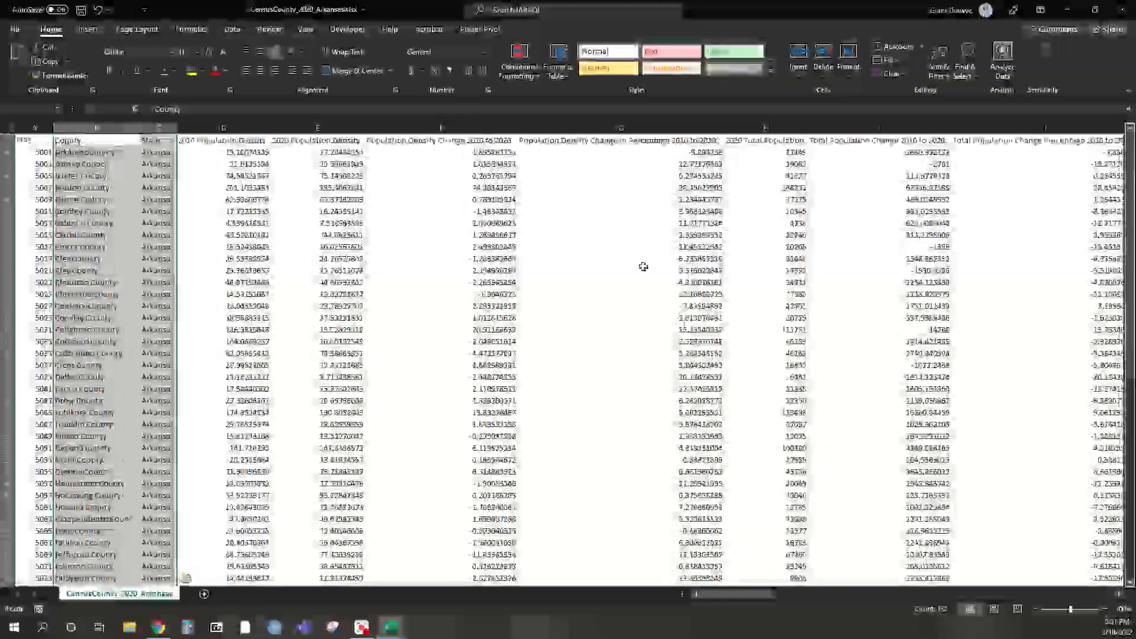
click(767, 141)
key(ctrl+Down)
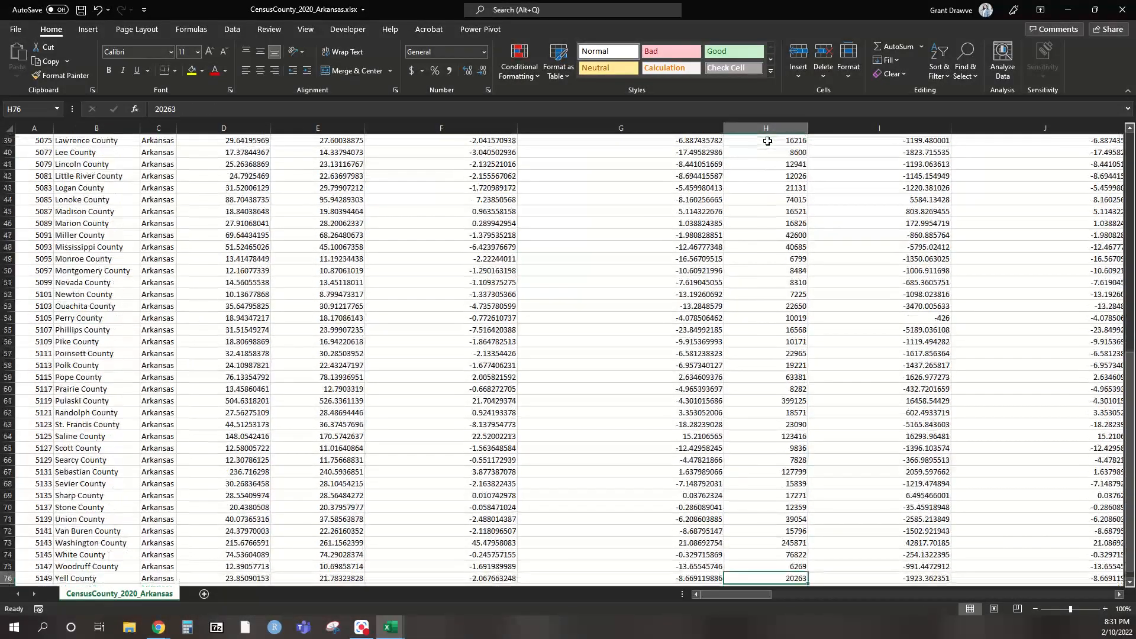
key(ctrl+Up)
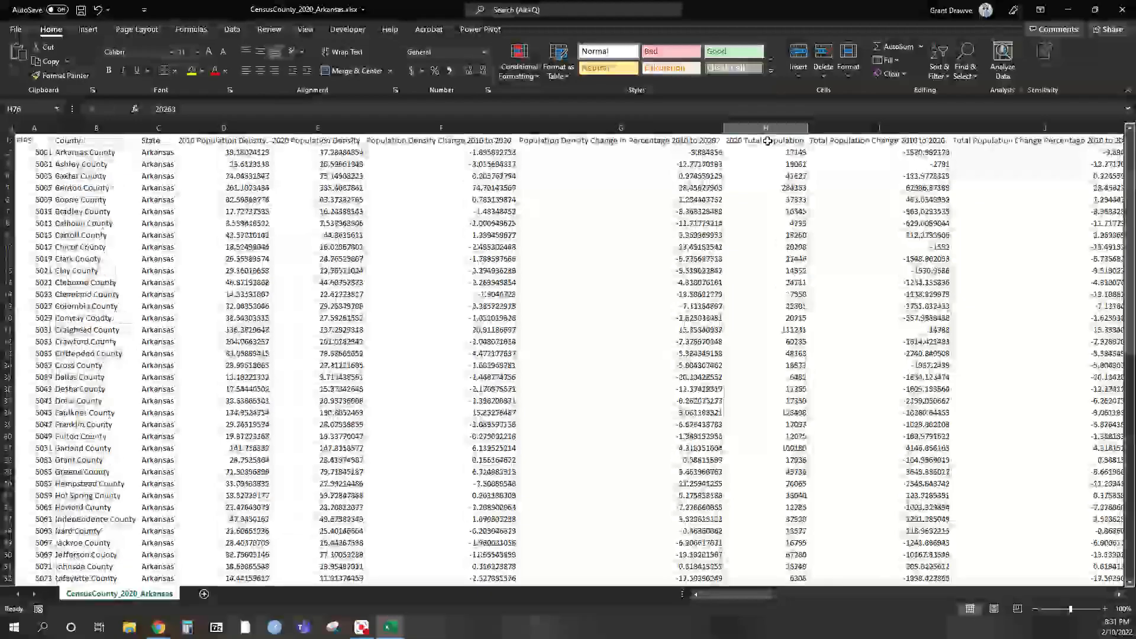
Step: Insert a filled map chart from the County, State and 2020 Total Population columns
click(767, 128)
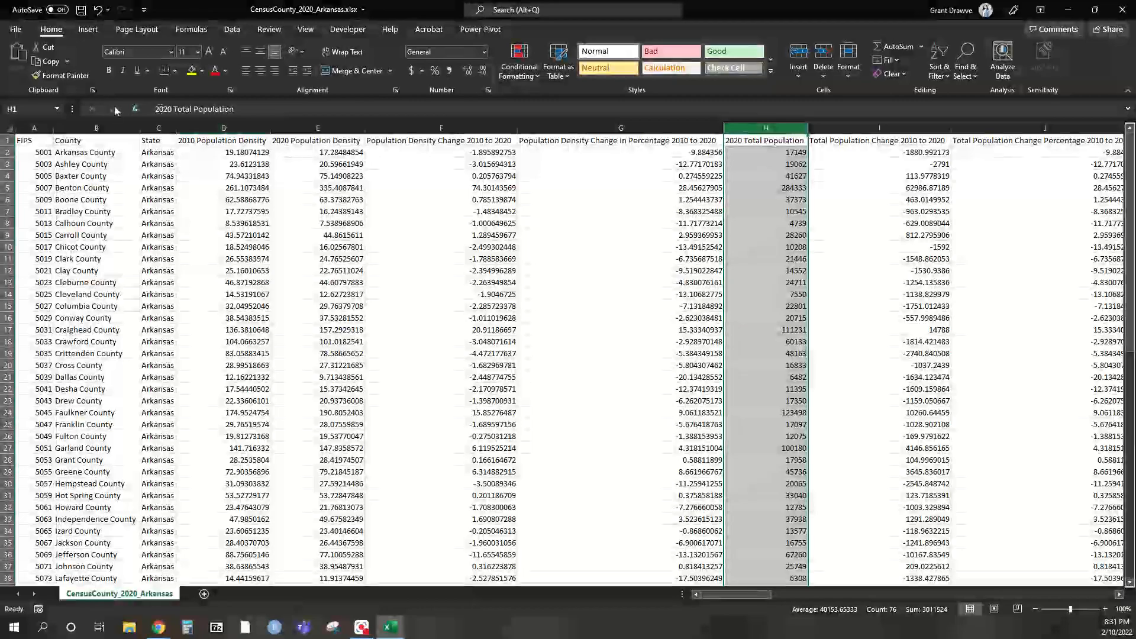
drag(96, 128, 164, 135)
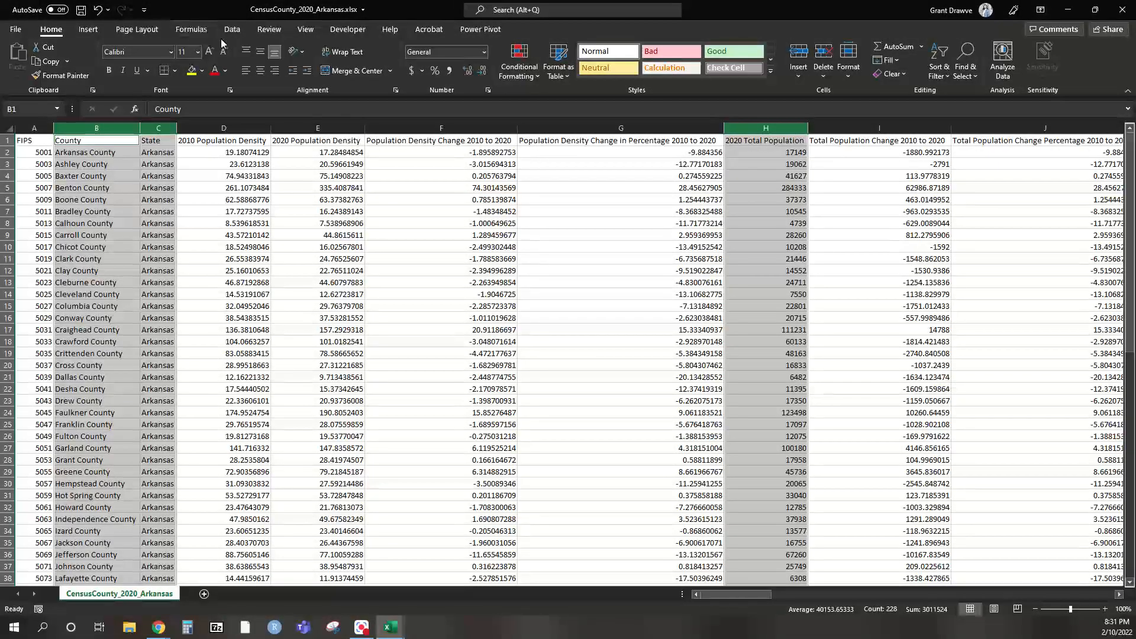
click(88, 29)
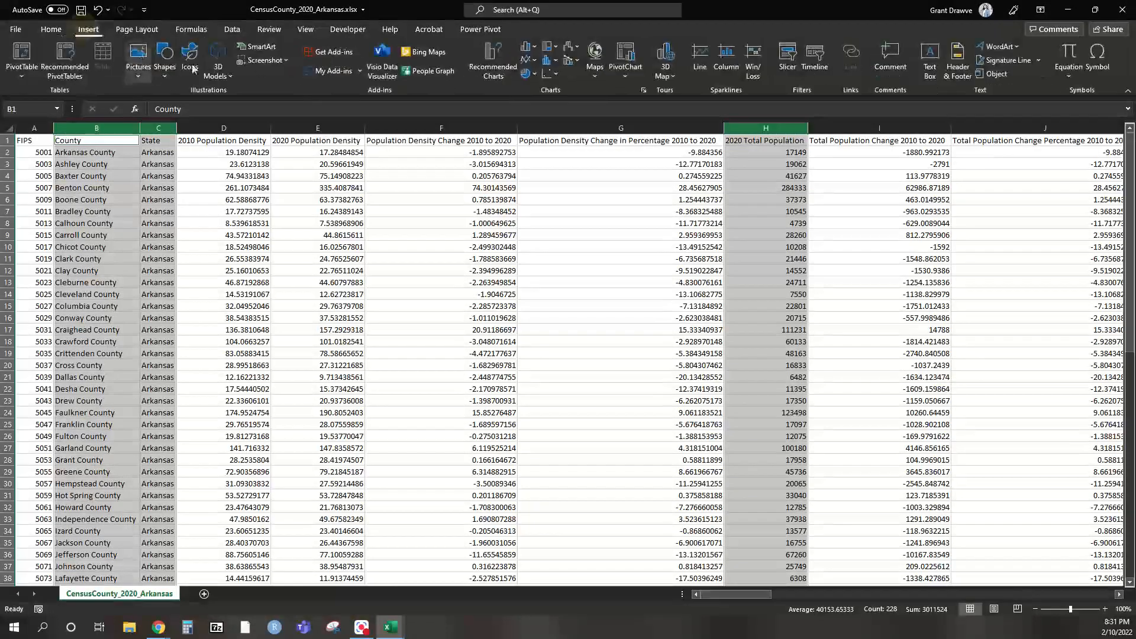
click(595, 59)
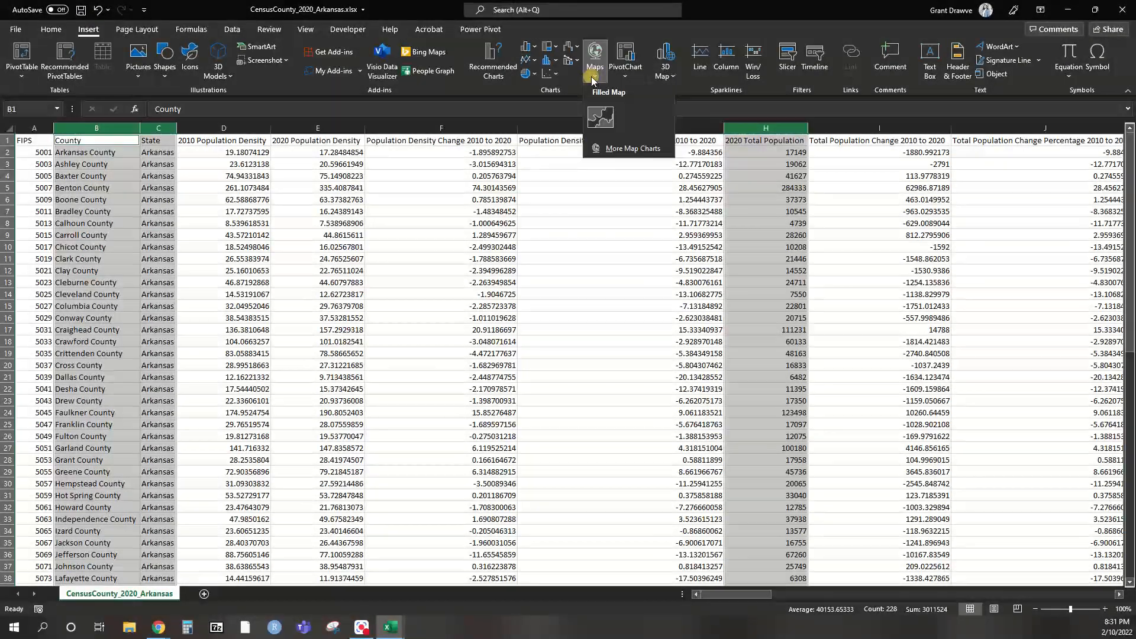
click(605, 125)
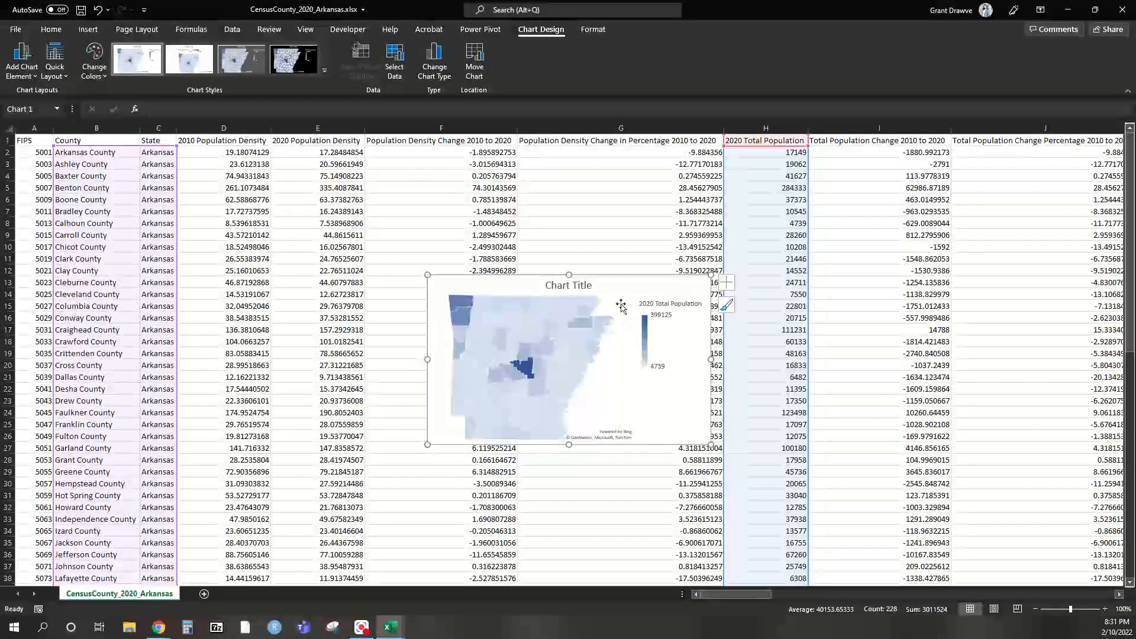
Step: Move the map chart to a new sheet named CountyPopulation
right_click(630, 279)
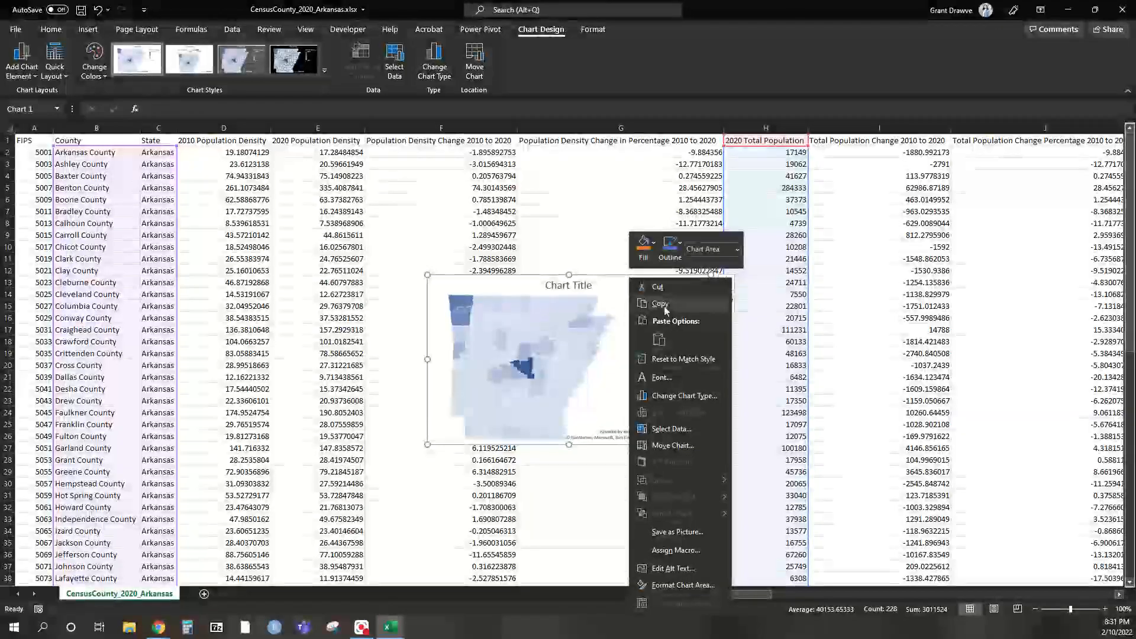
click(675, 446)
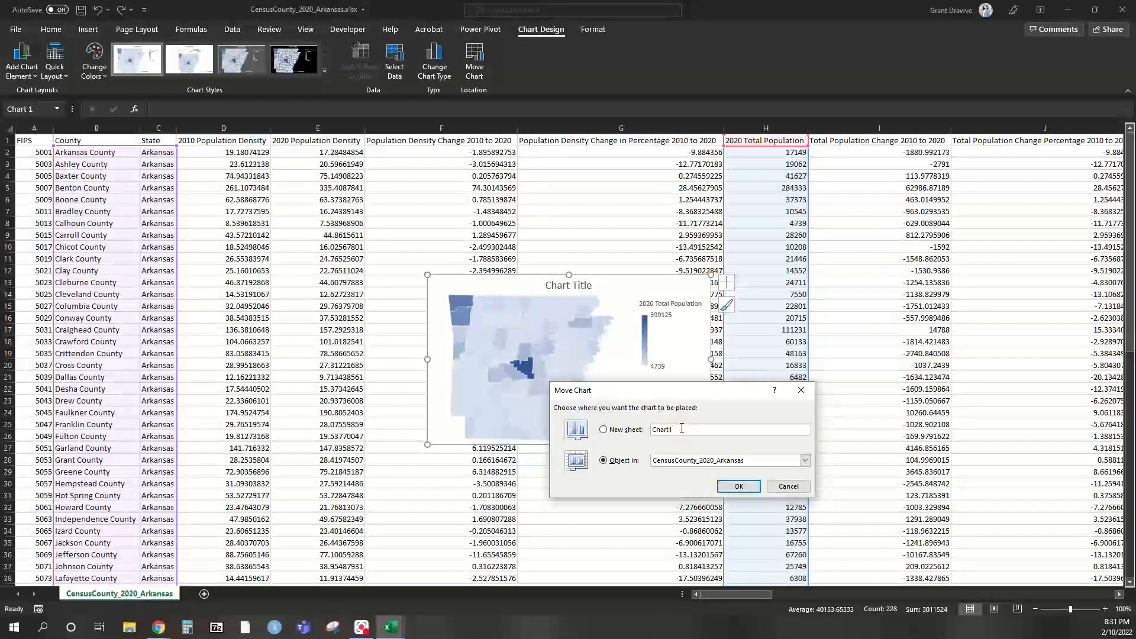
click(625, 432)
text(CountyPopulation)
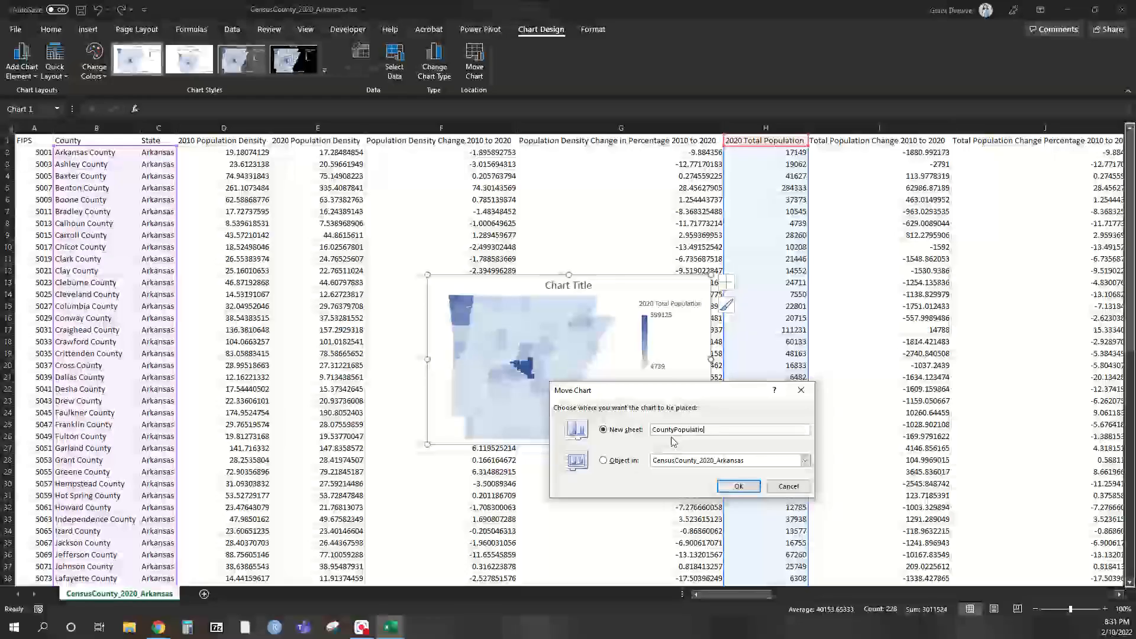
key(Return)
Step: Apply chart Style 4 with the black background to the county map and inspect the population values of individual counties
click(291, 50)
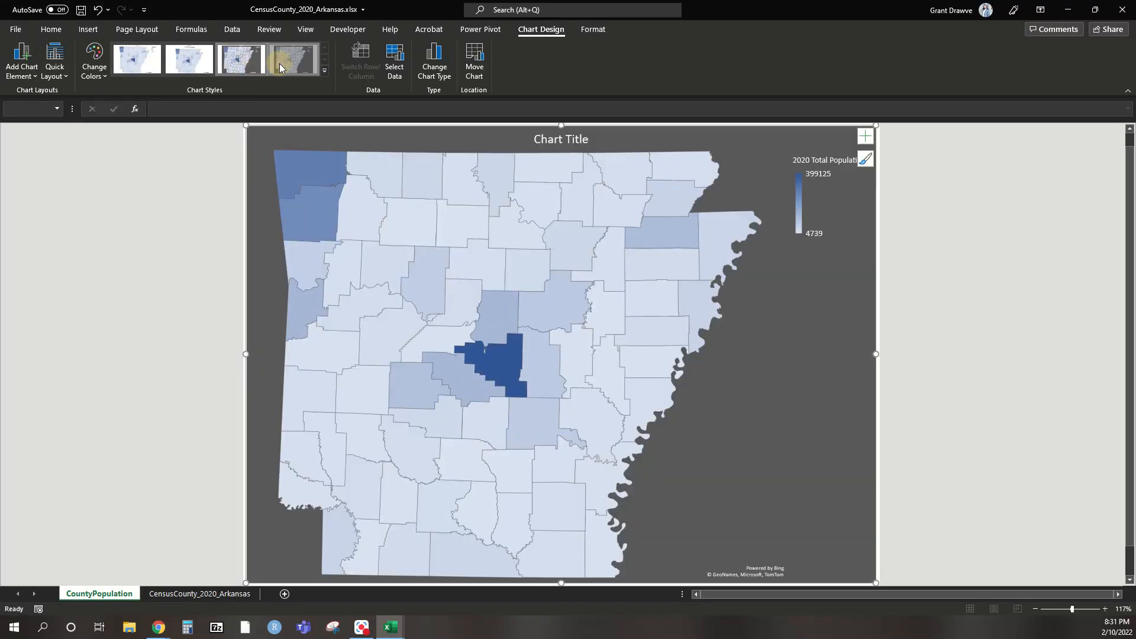
click(282, 68)
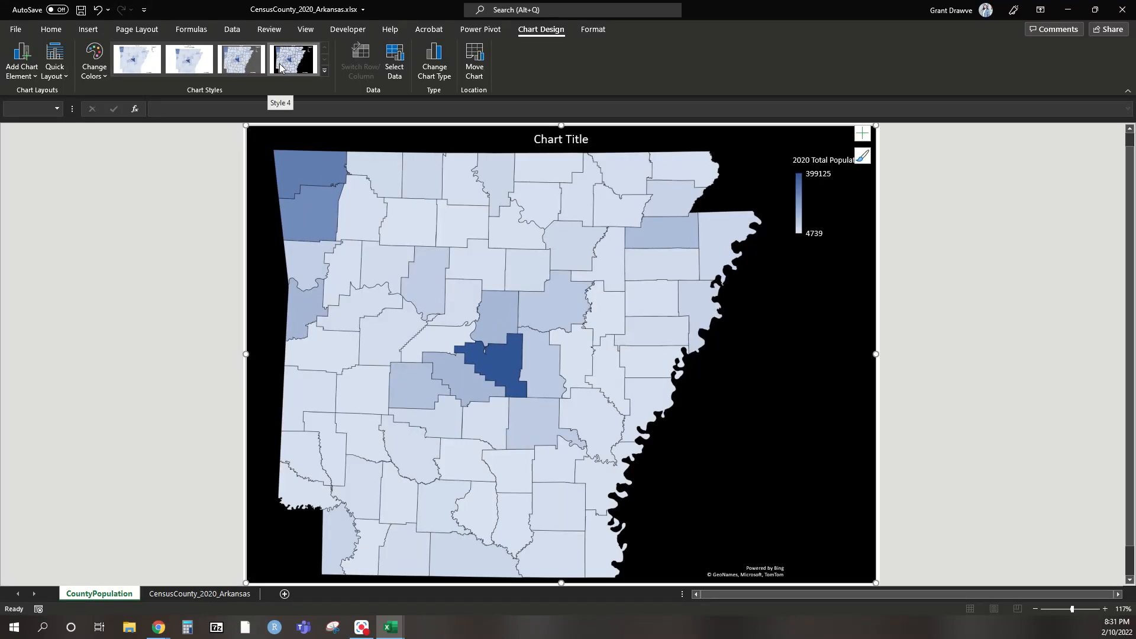
click(497, 372)
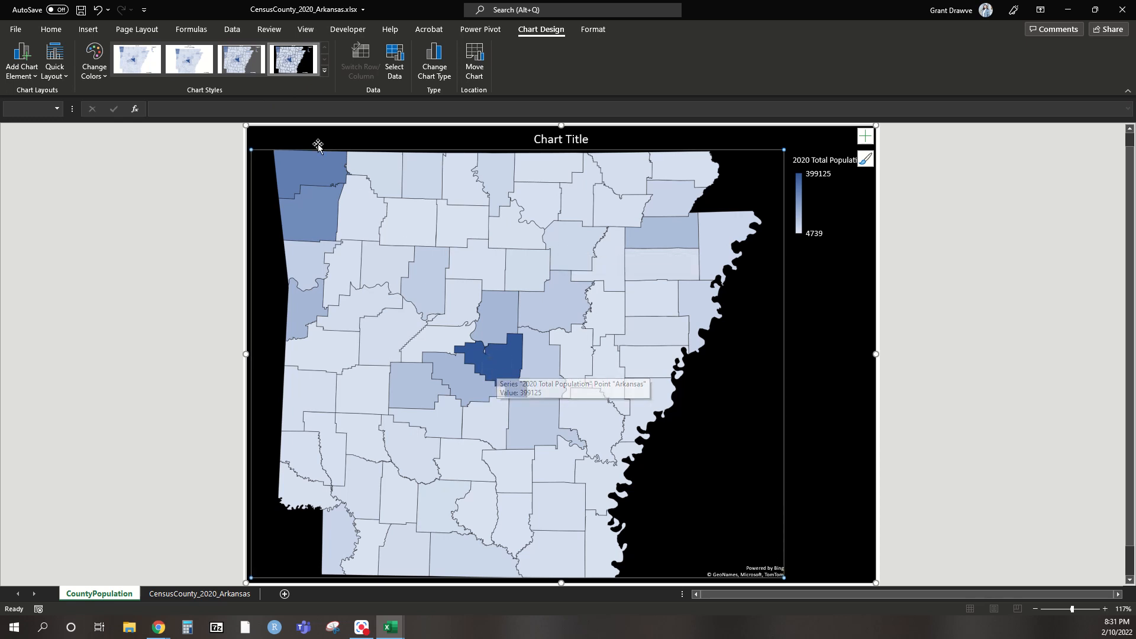
mouse_move(311, 214)
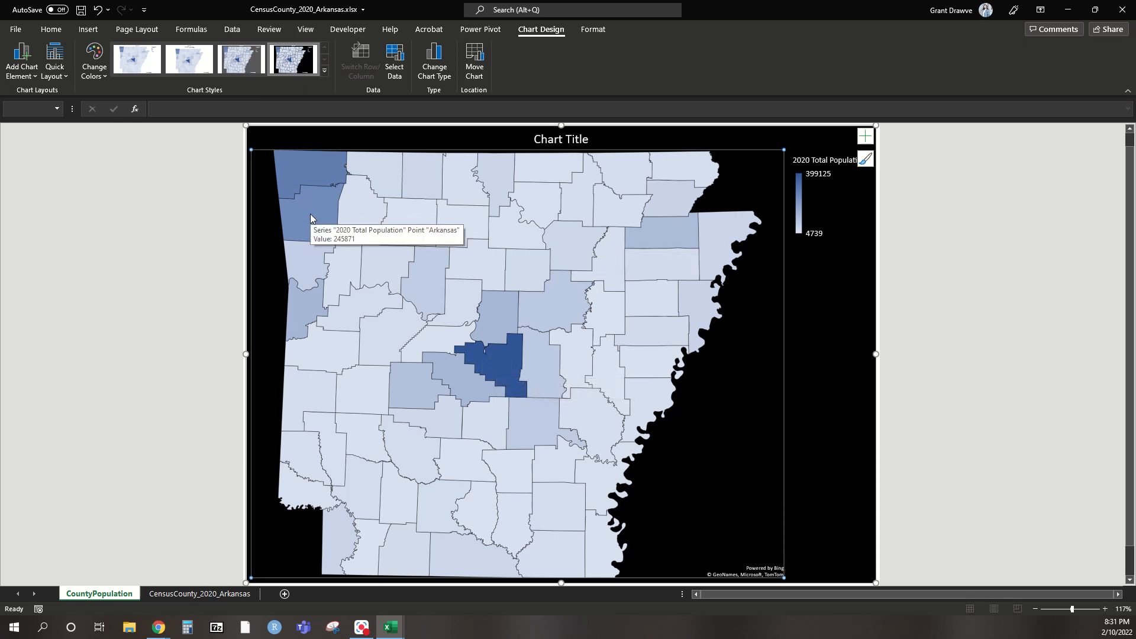
mouse_move(308, 169)
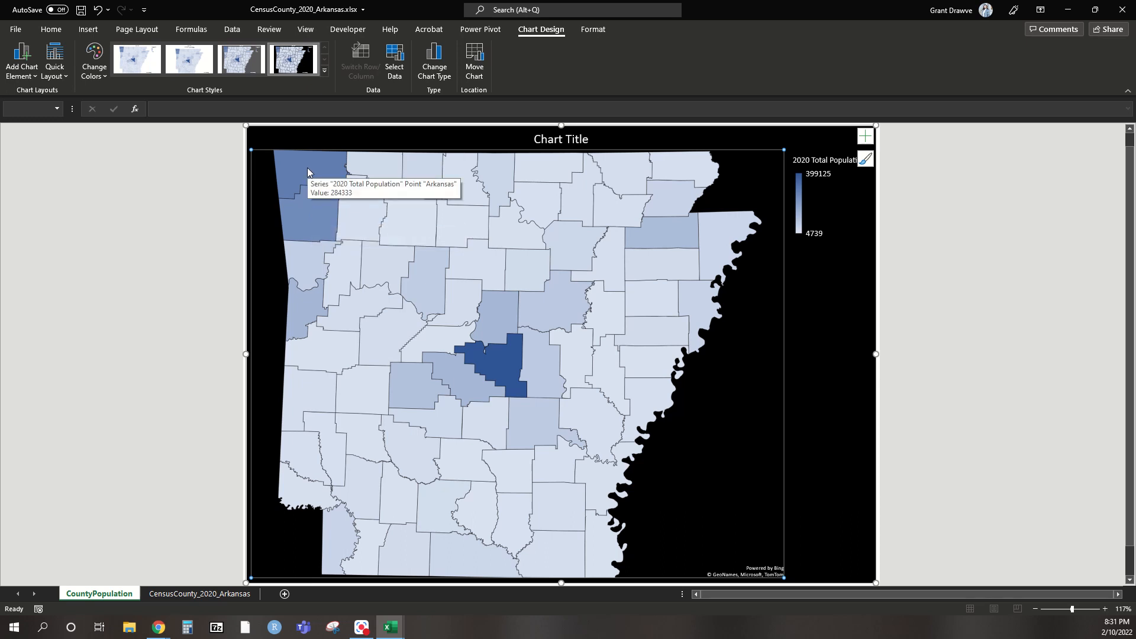
mouse_move(492, 363)
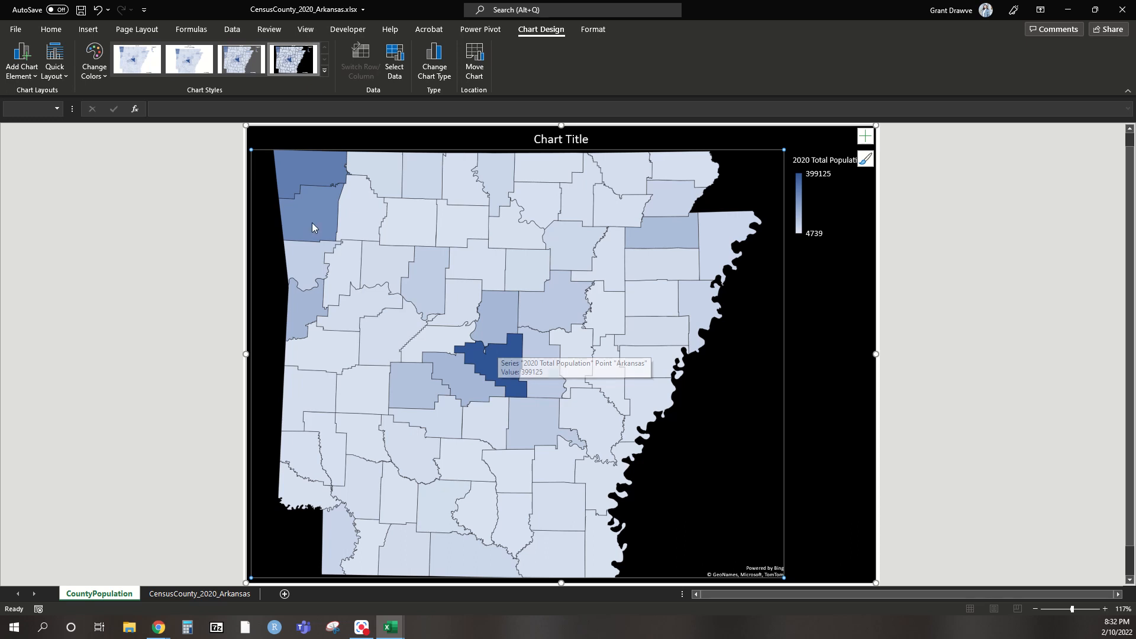
Step: Add data labels to the 2020 Total Population series on the county map
right_click(498, 359)
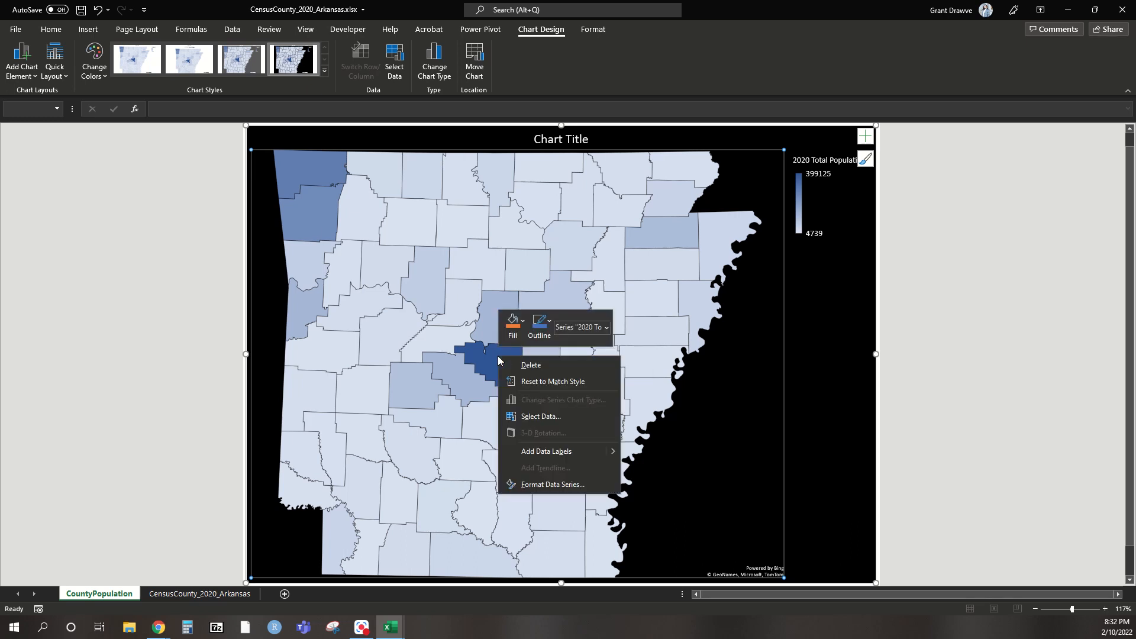
click(547, 451)
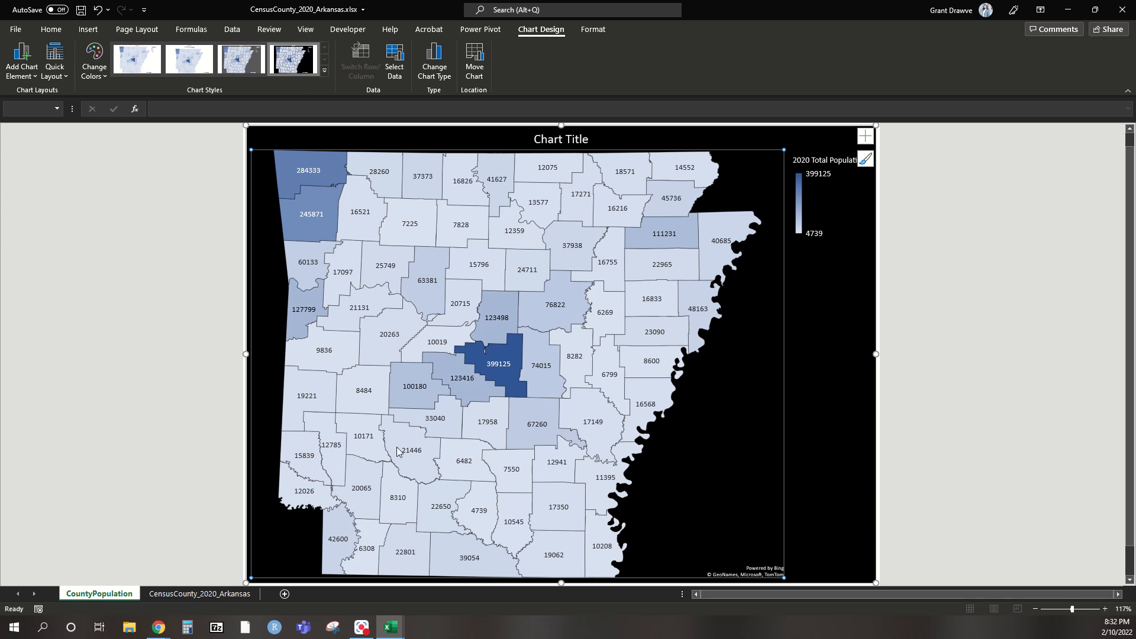
mouse_move(455, 448)
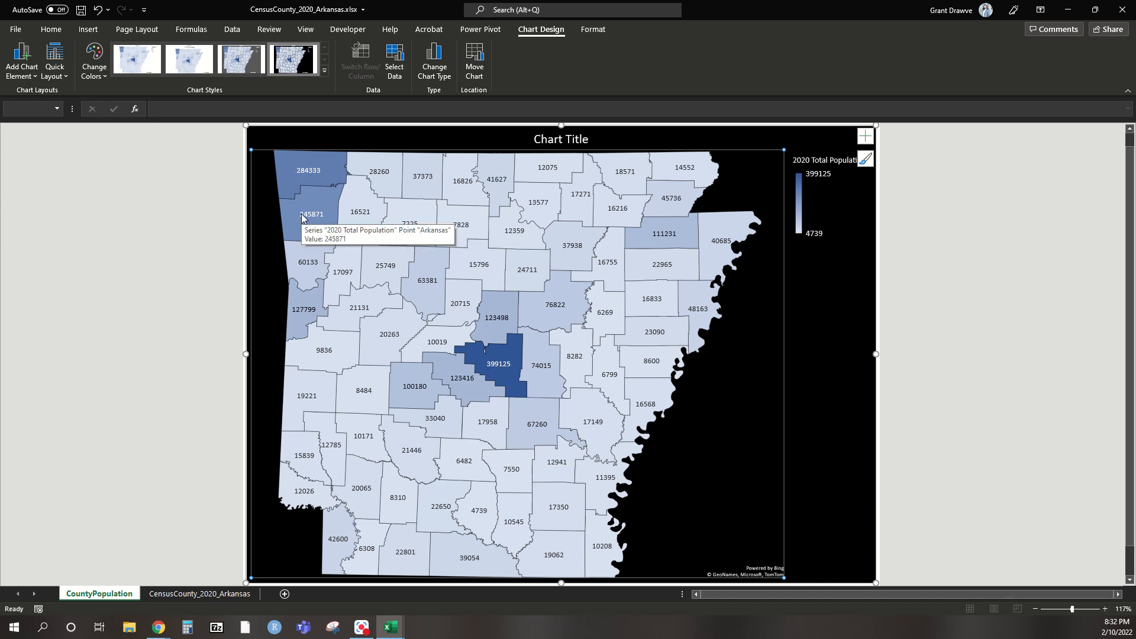
mouse_move(297, 316)
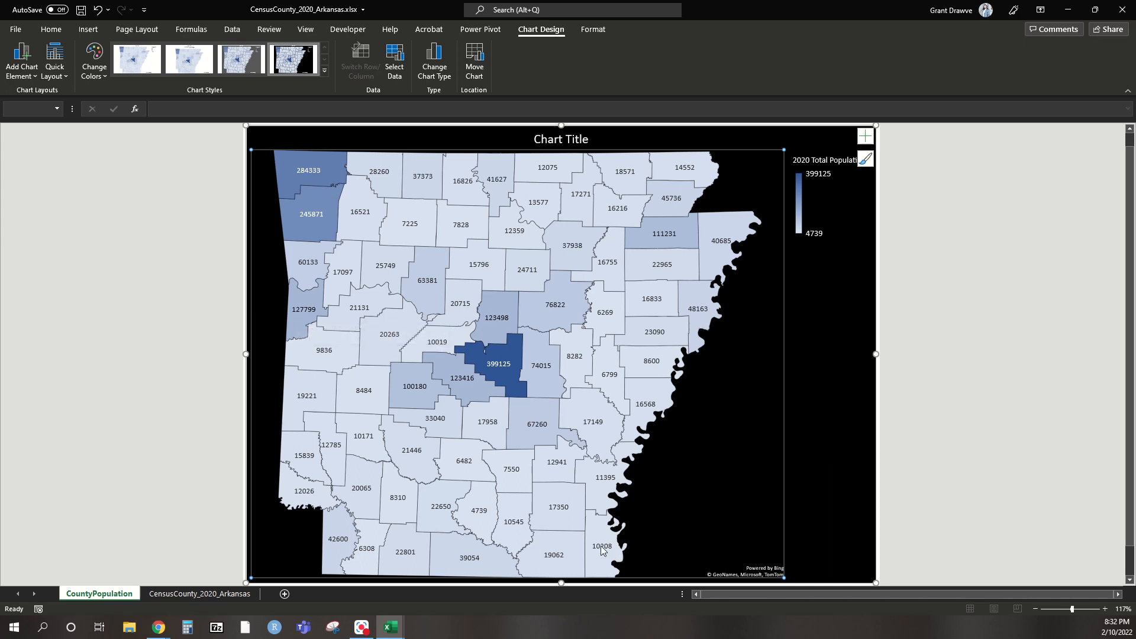
Step: Select all county values in the 2020 Total Population column of the CensusCounty_2020_Arkansas sheet and check their average
mouse_move(601, 561)
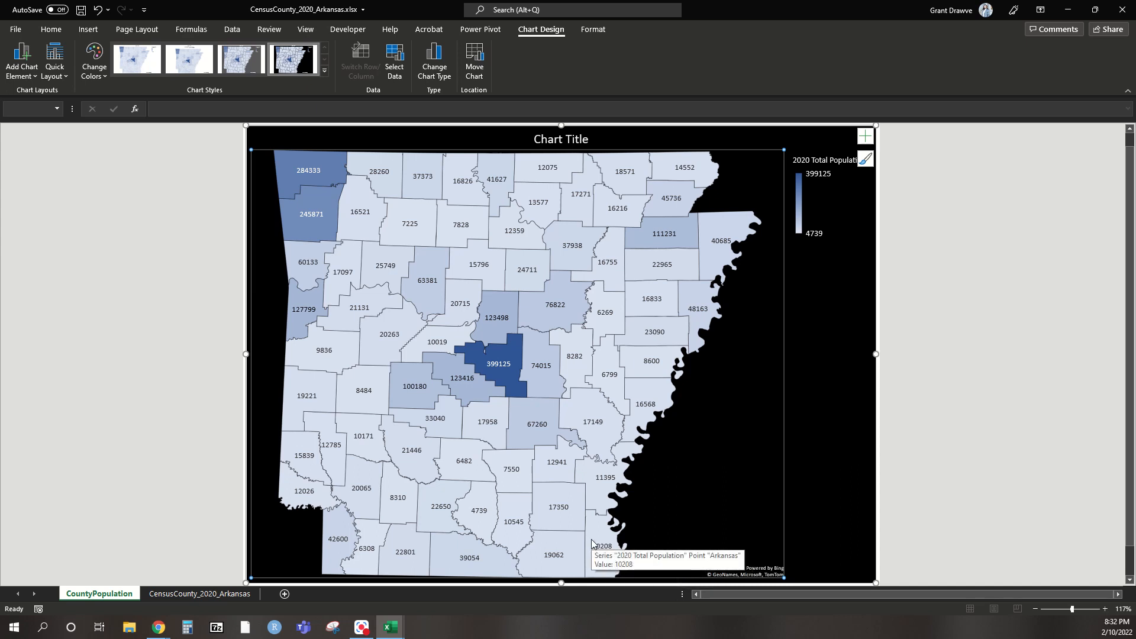
click(187, 595)
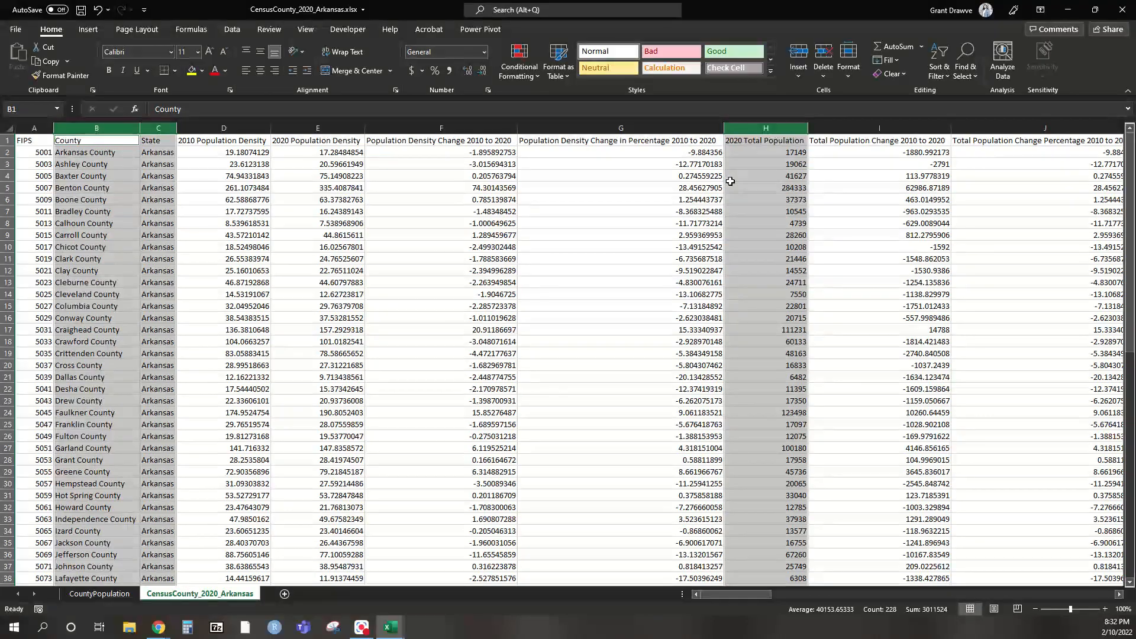
click(752, 154)
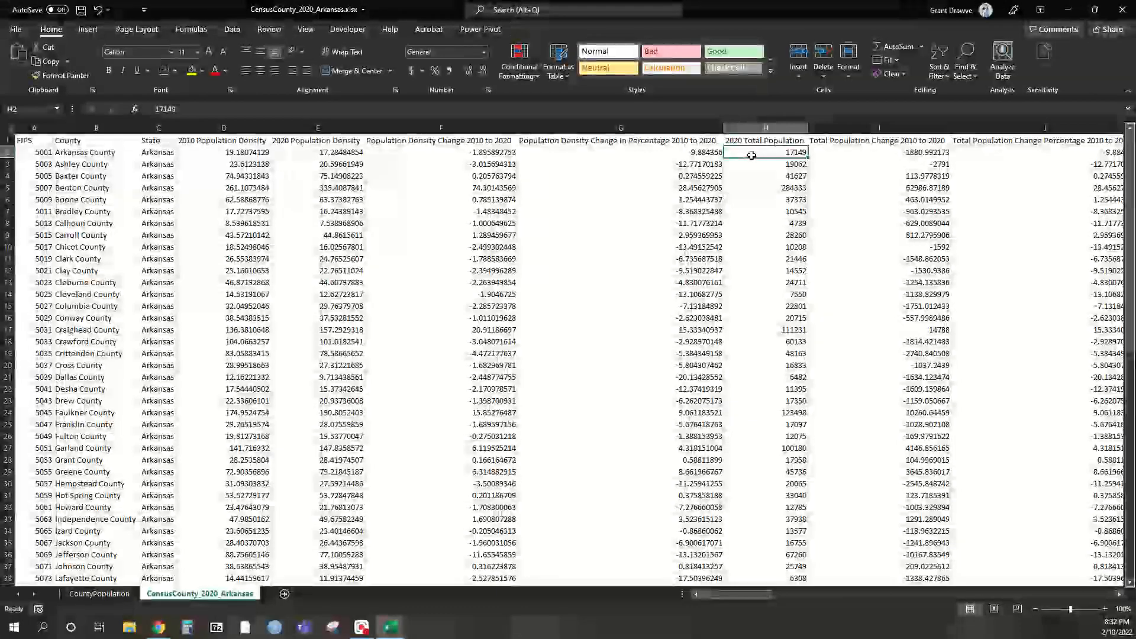
key(ctrl+shift+Down)
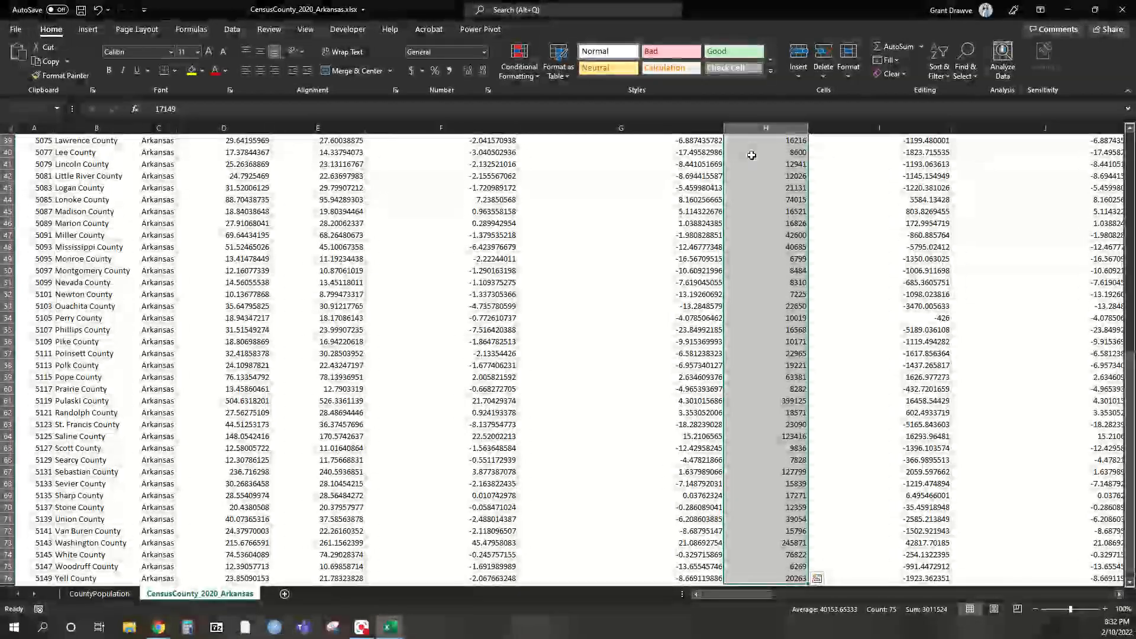
scroll(773, 192, up, 6)
scroll(773, 192, up, 7)
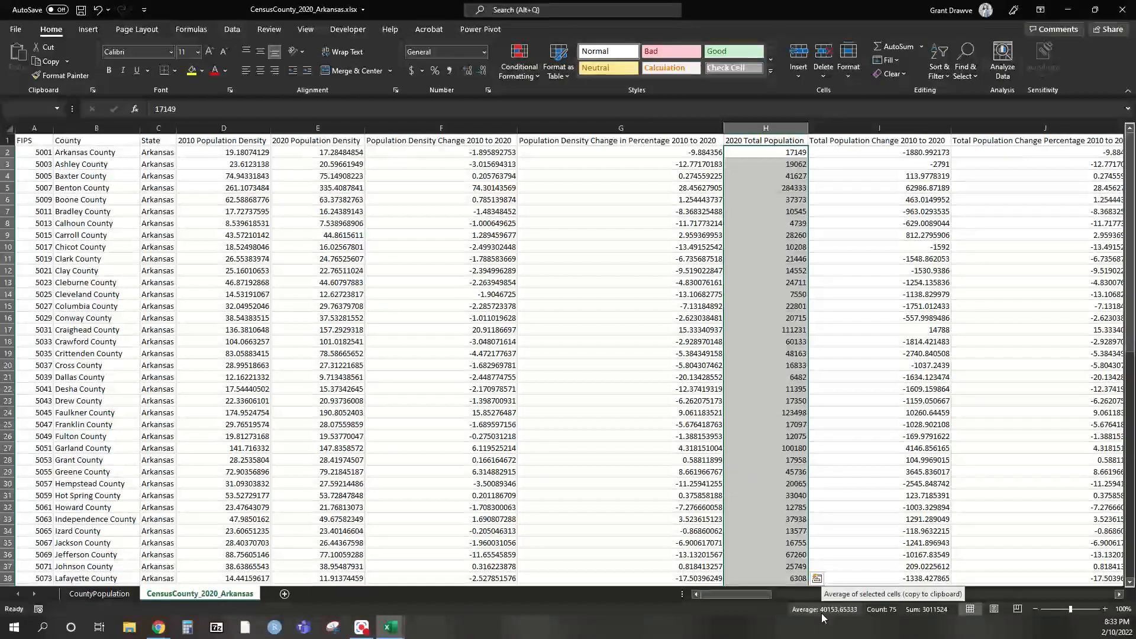
Step: Return to the CountyPopulation sheet and select the county map's chart title with the chart design options open
click(99, 594)
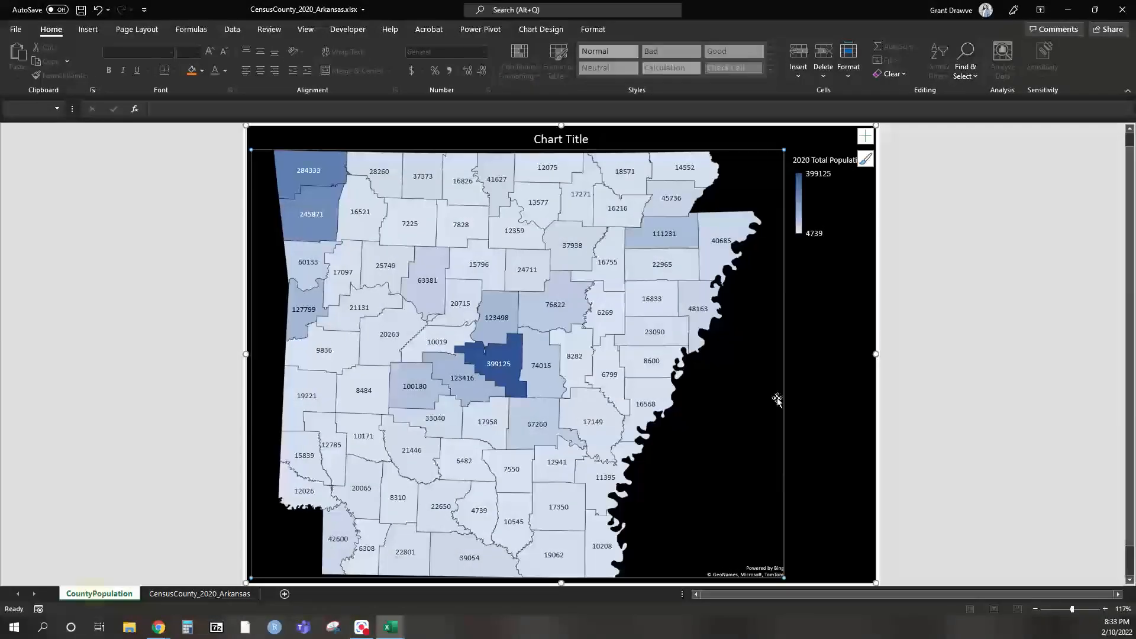
click(538, 137)
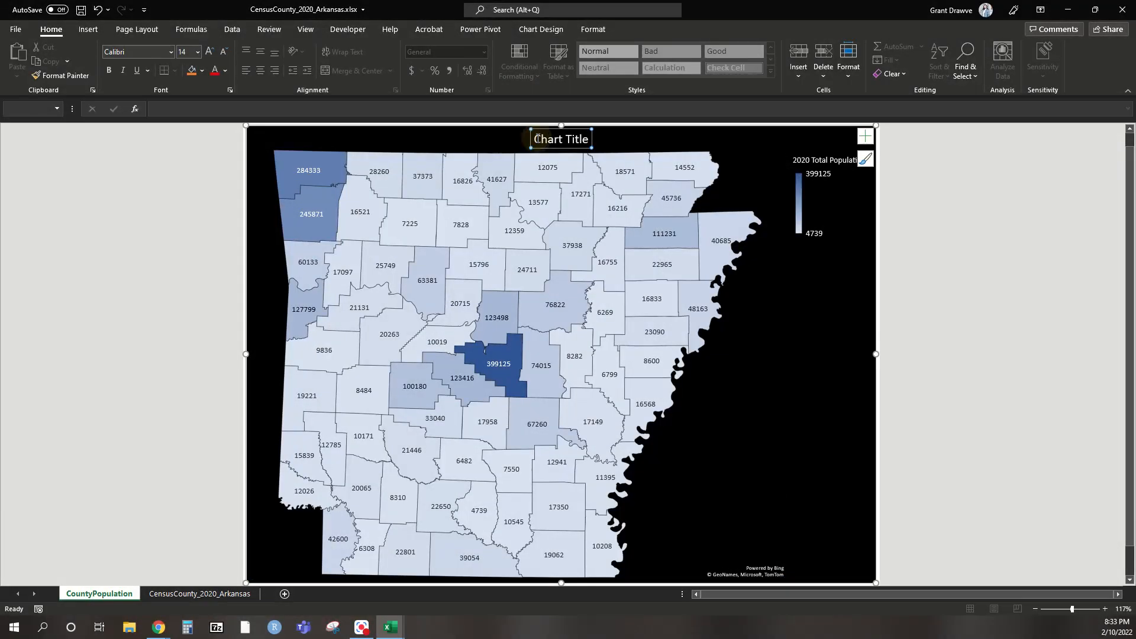
click(541, 29)
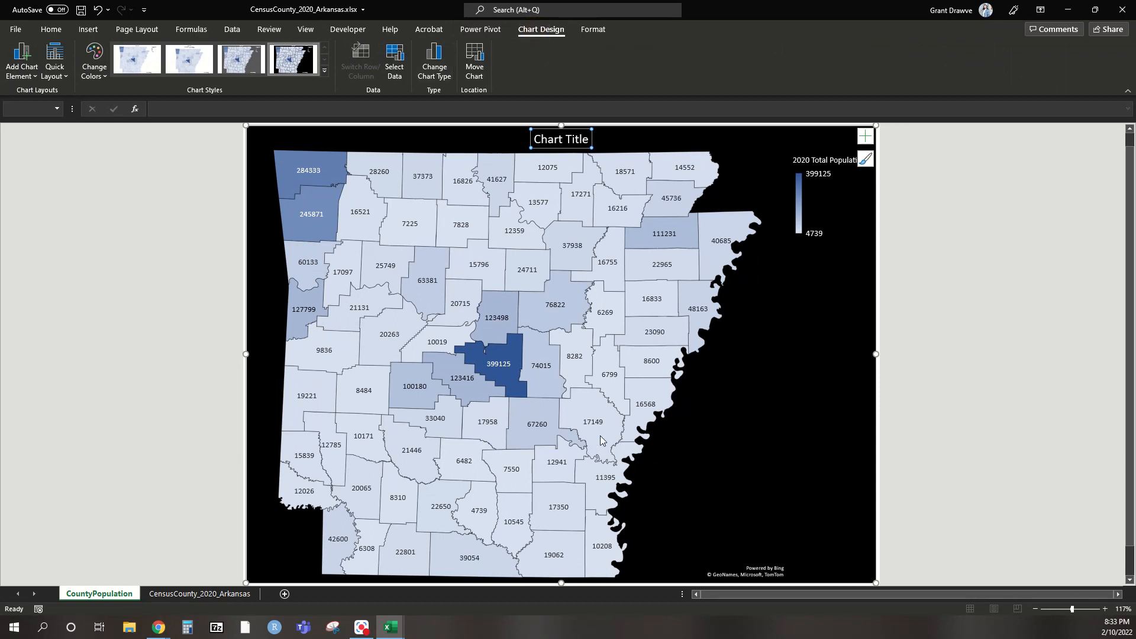
mouse_move(600, 440)
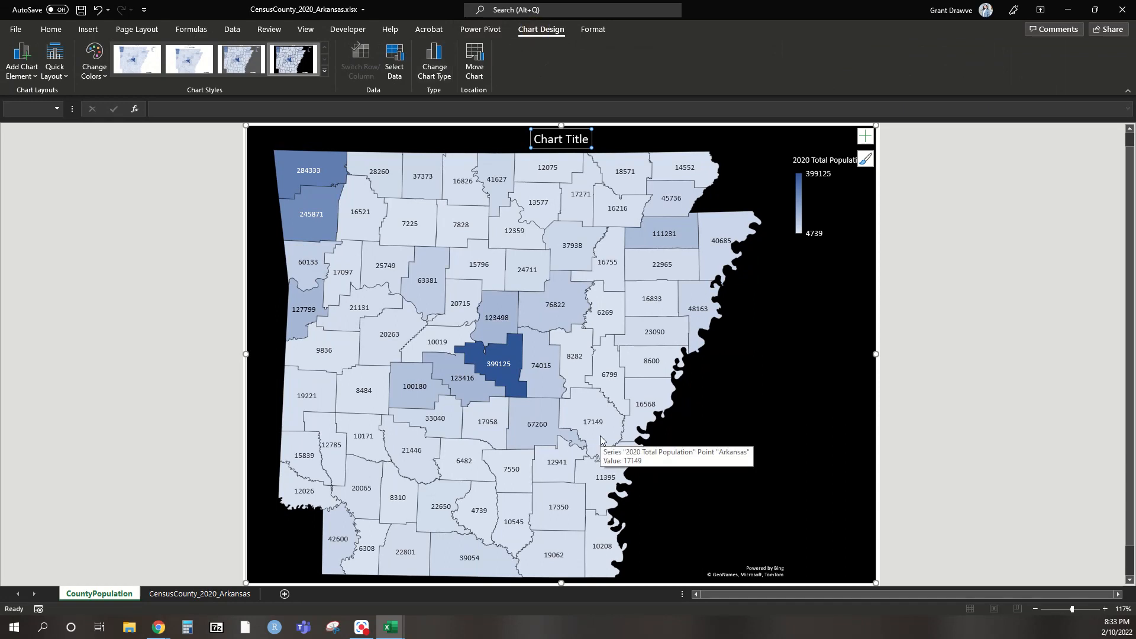